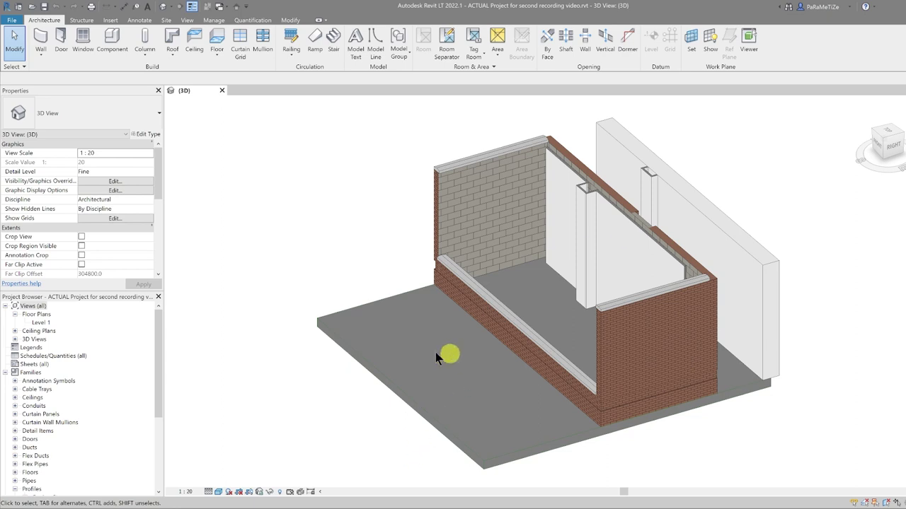
Step: Delete the freestanding wall behind the brick building and the leftover column enclosure pieces next to it
shift+middle_drag(425, 350, 662, 372)
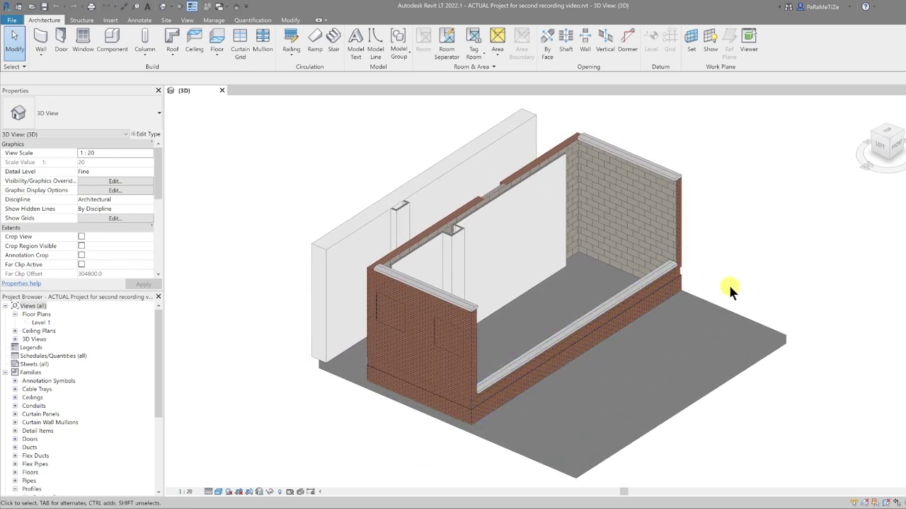
shift+middle_drag(728, 290, 566, 279)
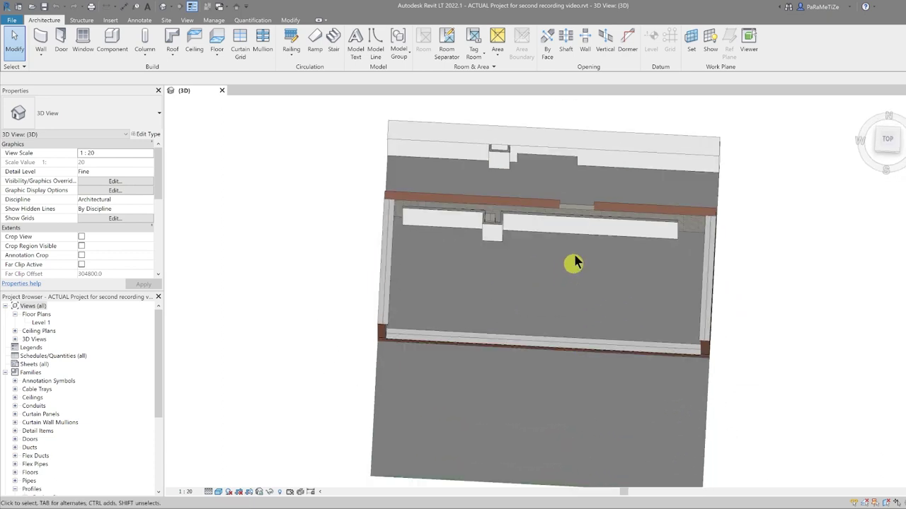
click(592, 149)
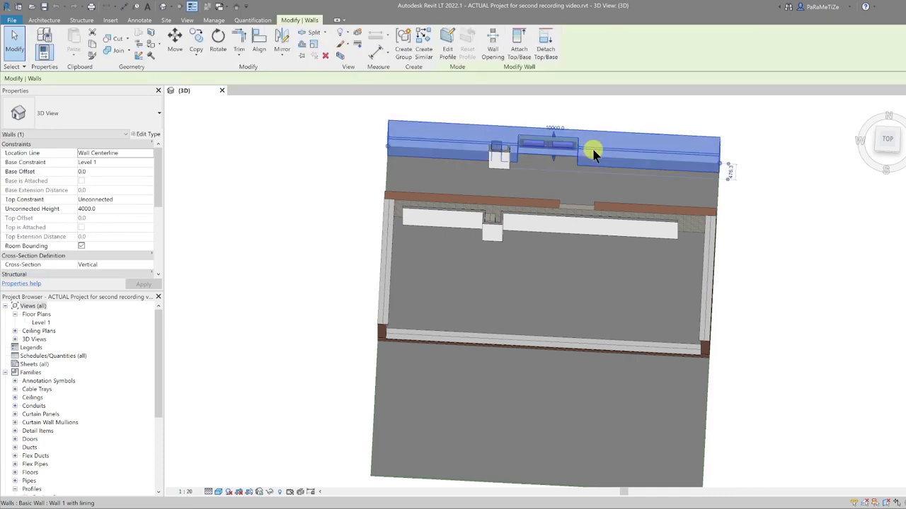
key(Delete)
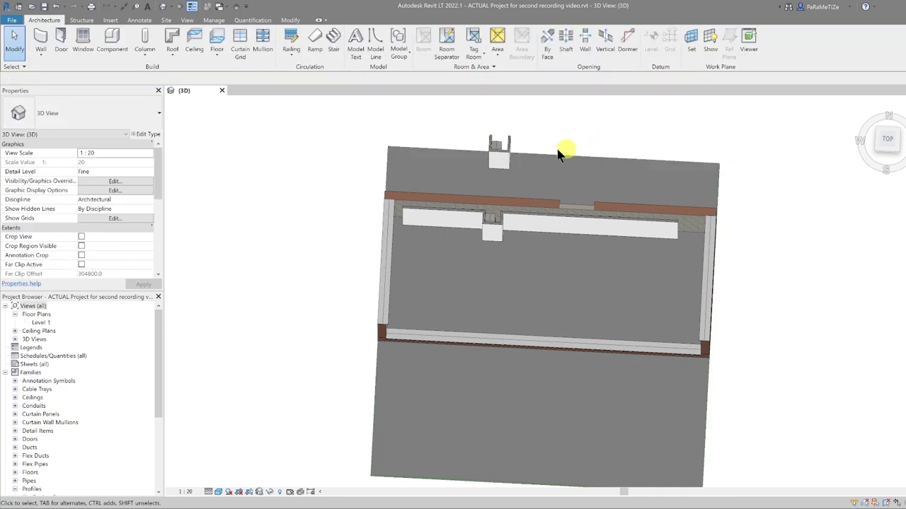
click(495, 146)
key(Delete)
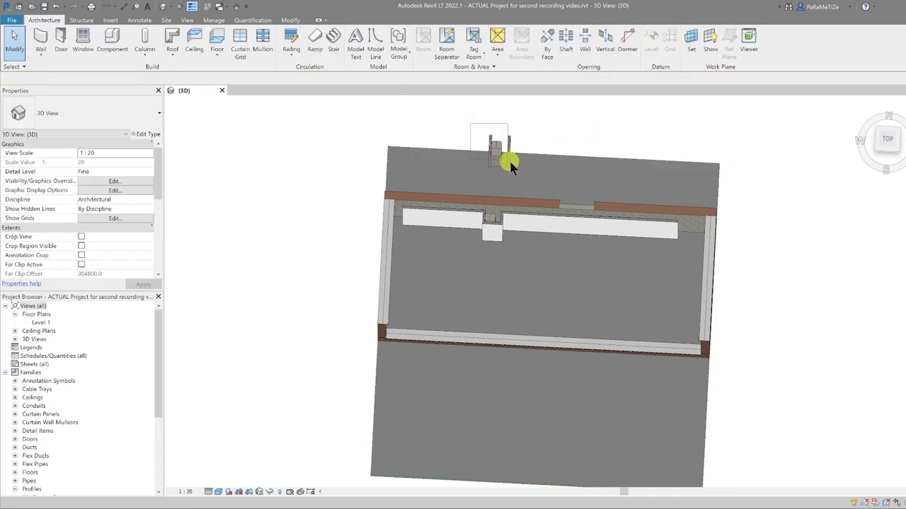
click(522, 172)
key(Delete)
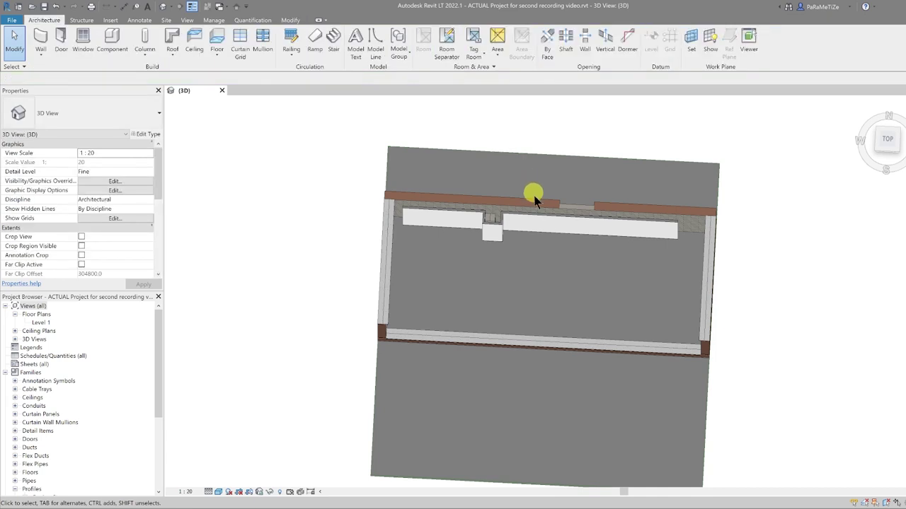
Step: Set the height of the Wall Reveal profile type Squared Box to 900
shift+middle_drag(549, 273, 548, 186)
scroll(457, 233, up, 4)
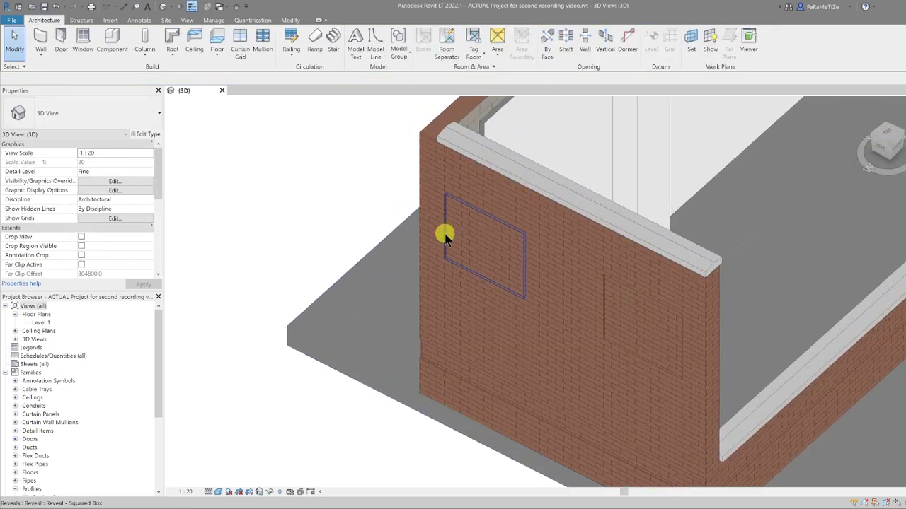
click(446, 236)
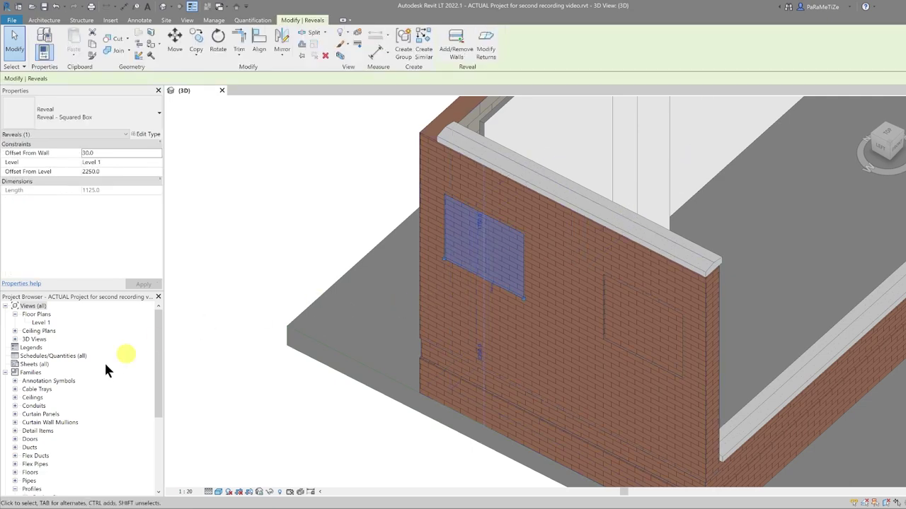
scroll(39, 414, down, 3)
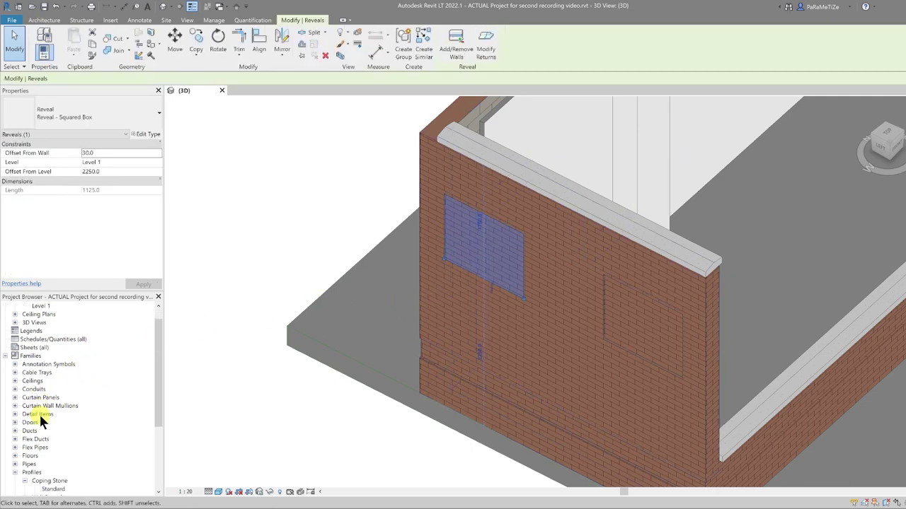
click(30, 422)
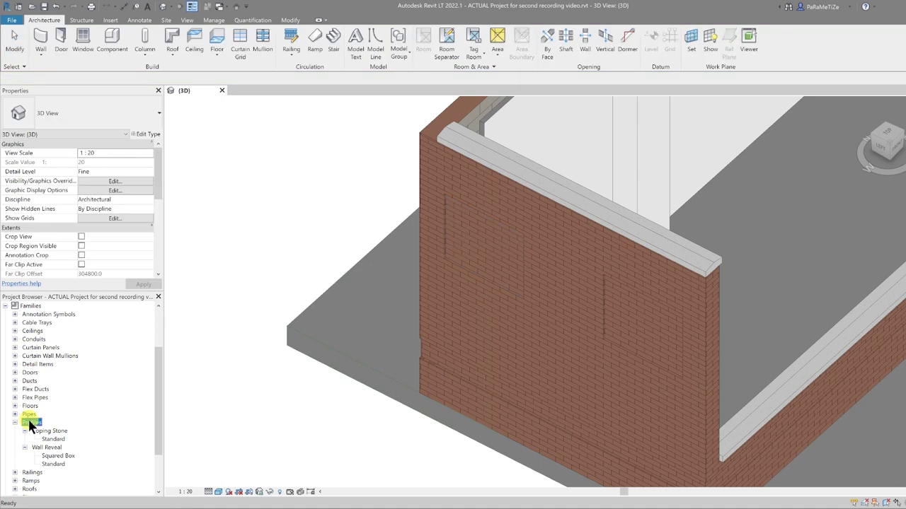
click(56, 455)
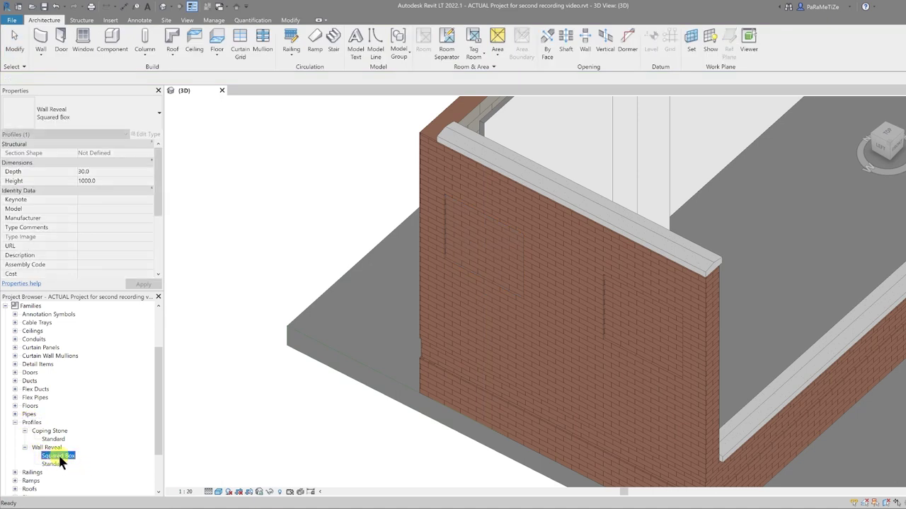
right_click(58, 456)
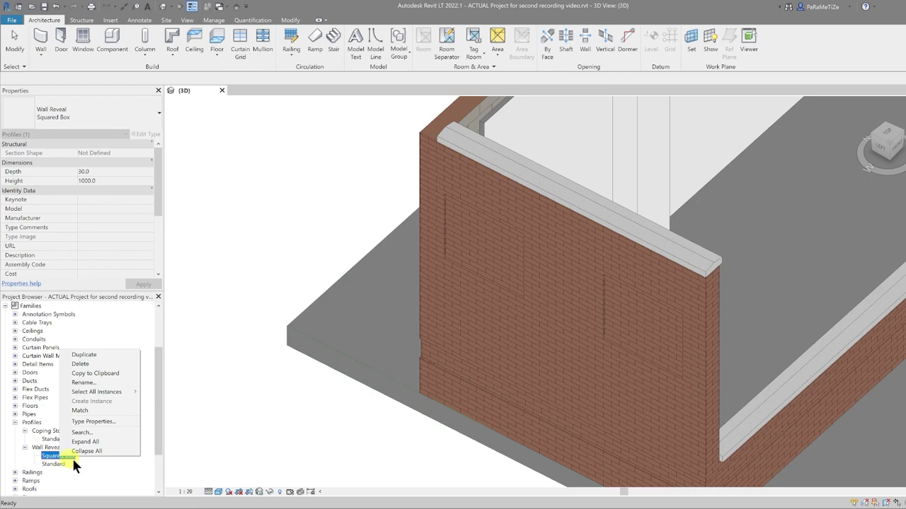
click(102, 420)
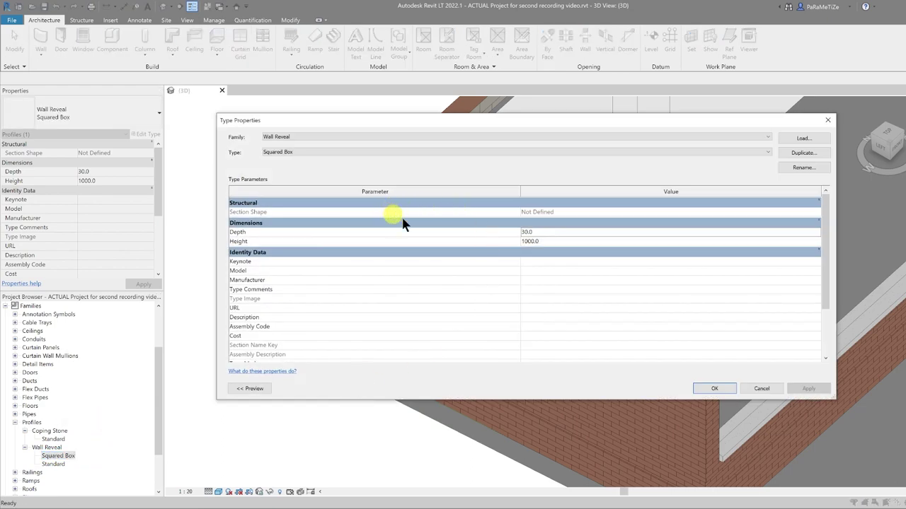
click(563, 242)
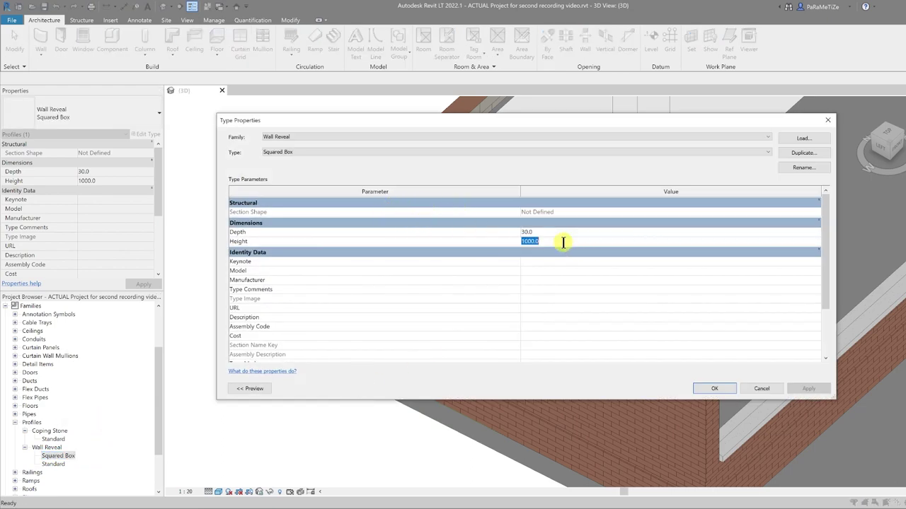
text(900)
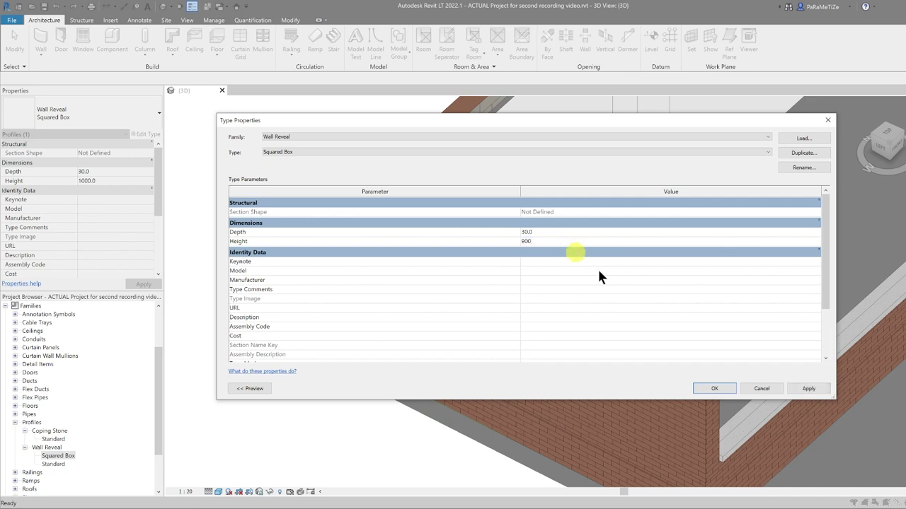
click(713, 389)
key(Escape)
Step: Mirror the two squared reveals onto the opposite end wall about the building's vertical centreline in the Level 1 plan, and check the 3D view
scroll(465, 317, up, 3)
shift+middle_drag(521, 256, 561, 340)
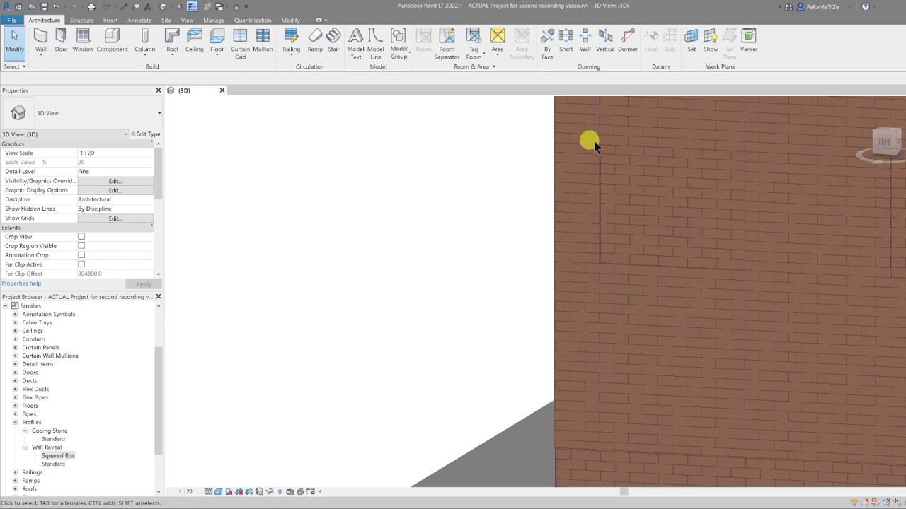
scroll(546, 242, down, 5)
mouse_move(547, 242)
shift+middle_down()
mouse_move(659, 307)
mouse_move(550, 247)
shift+middle_up()
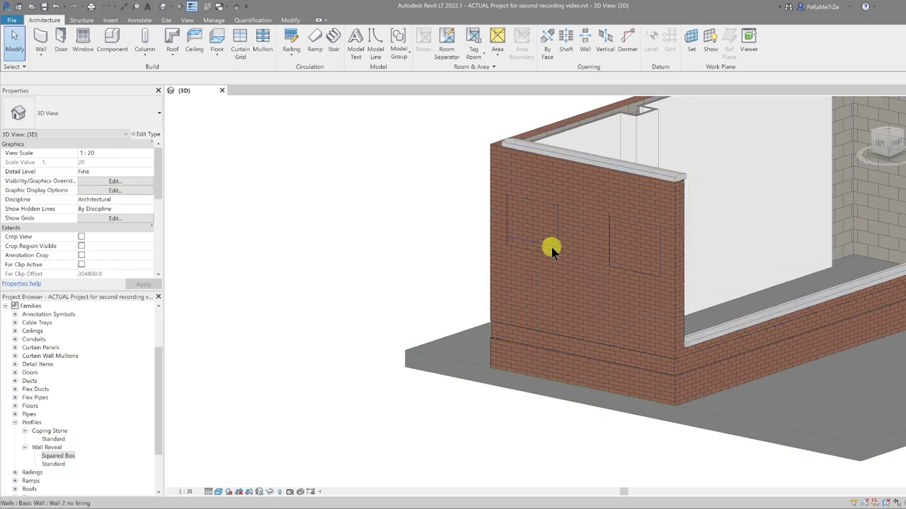
click(554, 249)
ctrl+click(637, 272)
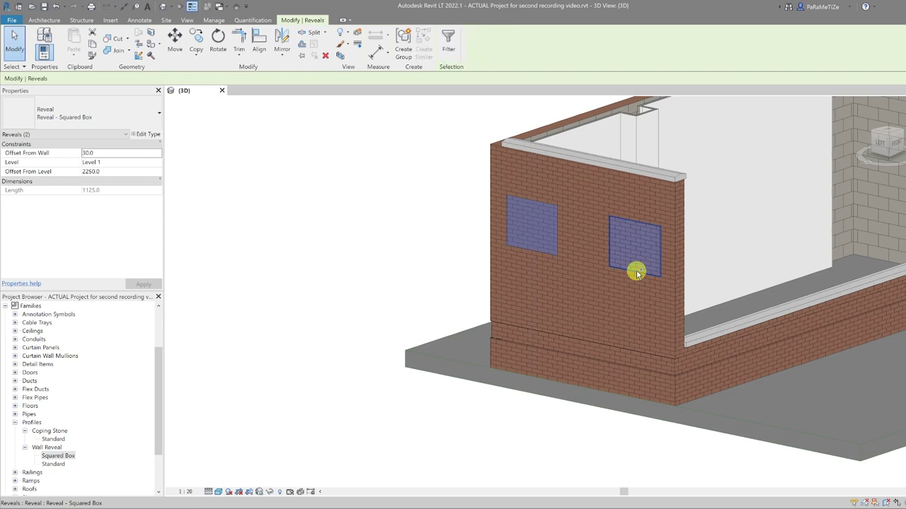
scroll(556, 303, down, 3)
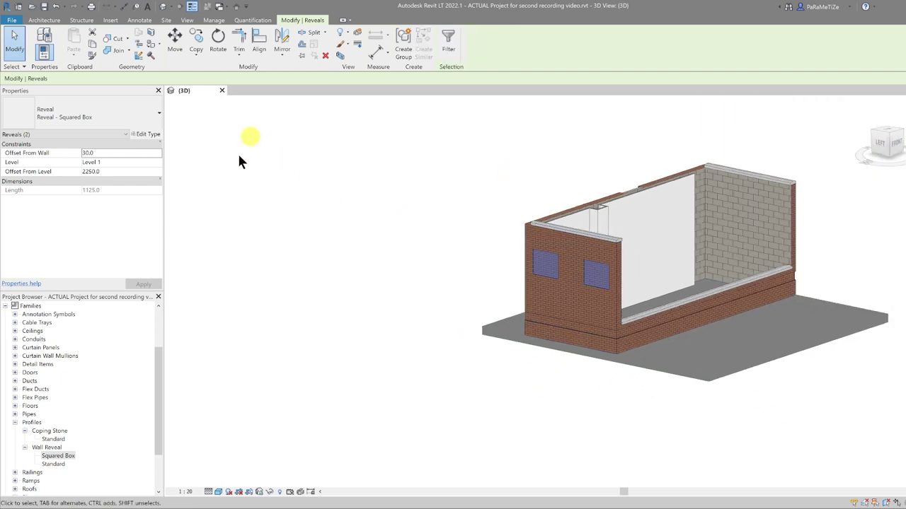
scroll(57, 345, up, 3)
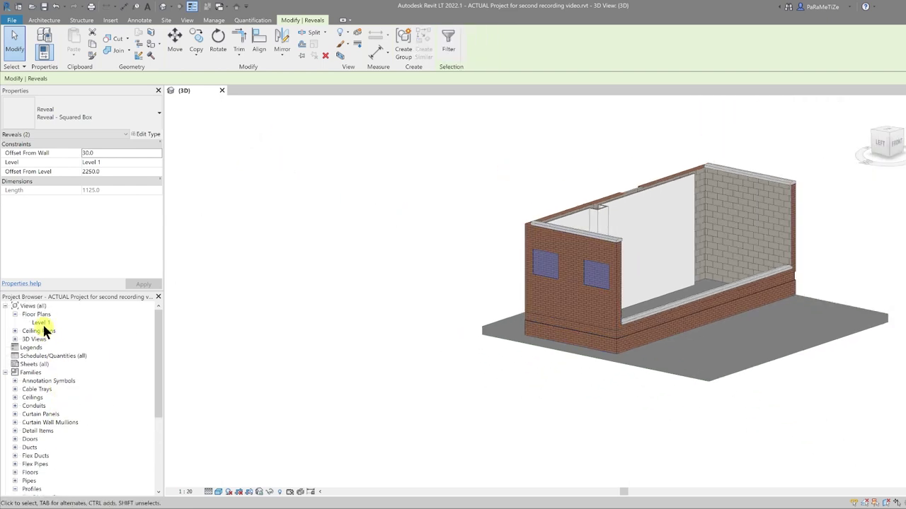
double_click(40, 323)
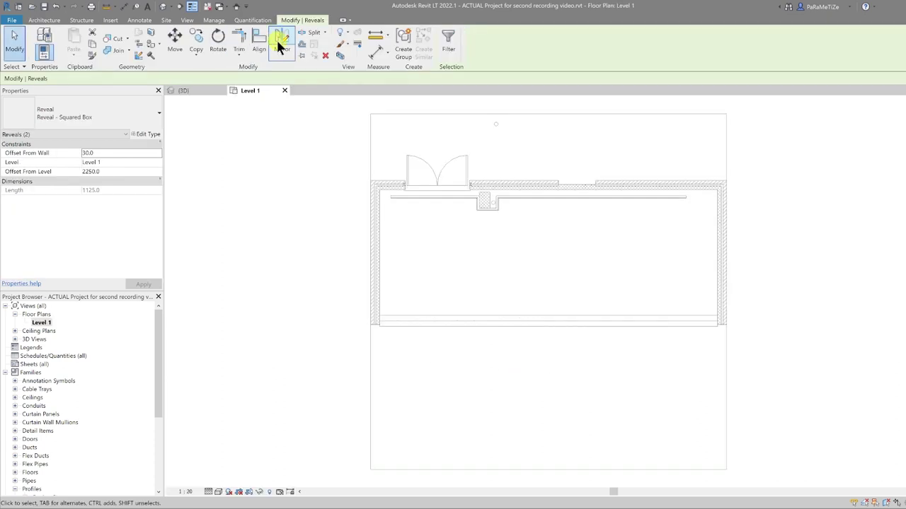
click(279, 46)
click(549, 471)
click(550, 445)
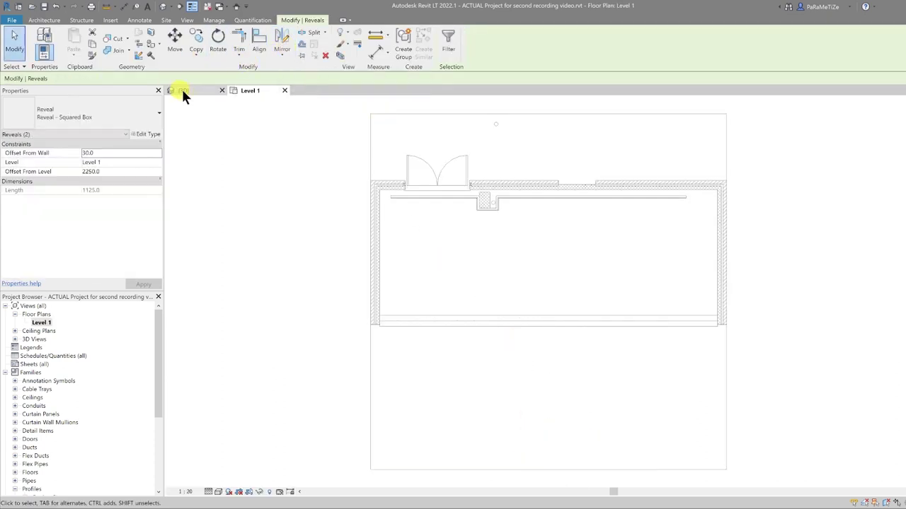
click(181, 94)
shift+middle_drag(268, 168, 563, 445)
click(488, 389)
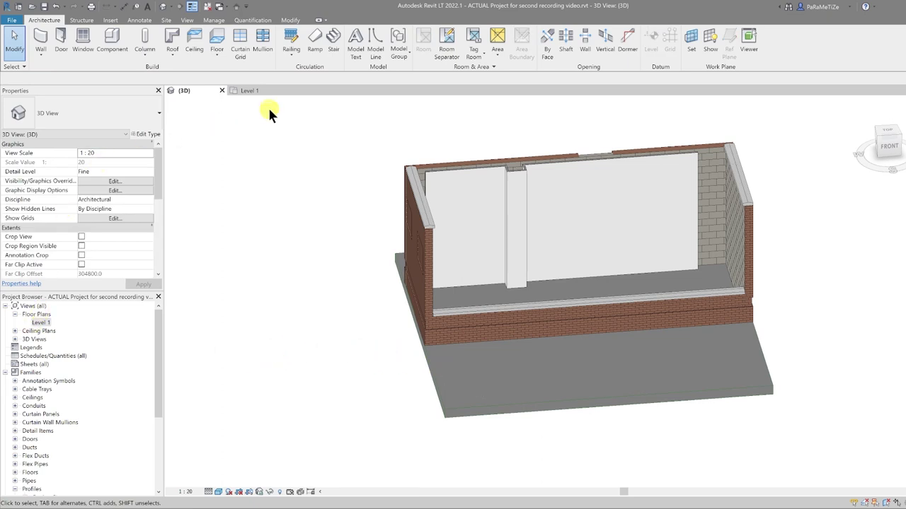
Step: Draw a new Wall 2 no lining wall horizontally across the Level 1 room, from one side wall to the other
click(251, 90)
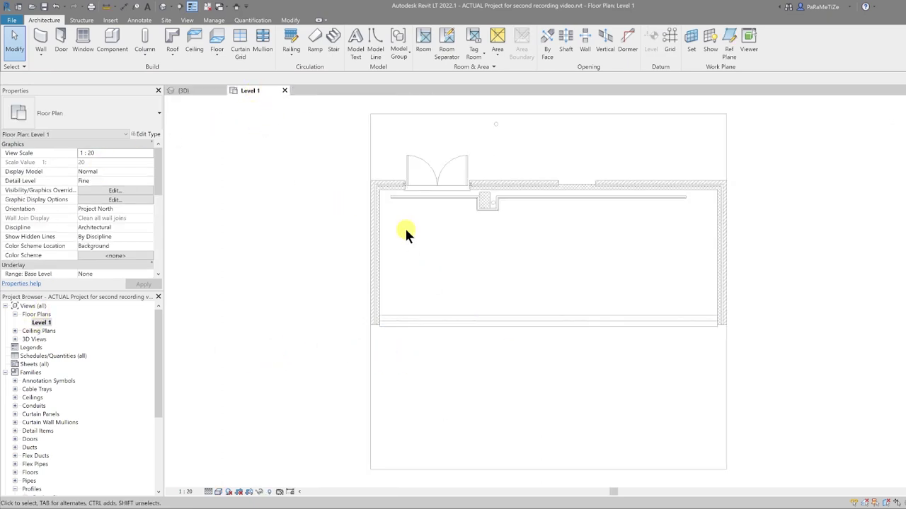
middle_drag(430, 248, 394, 257)
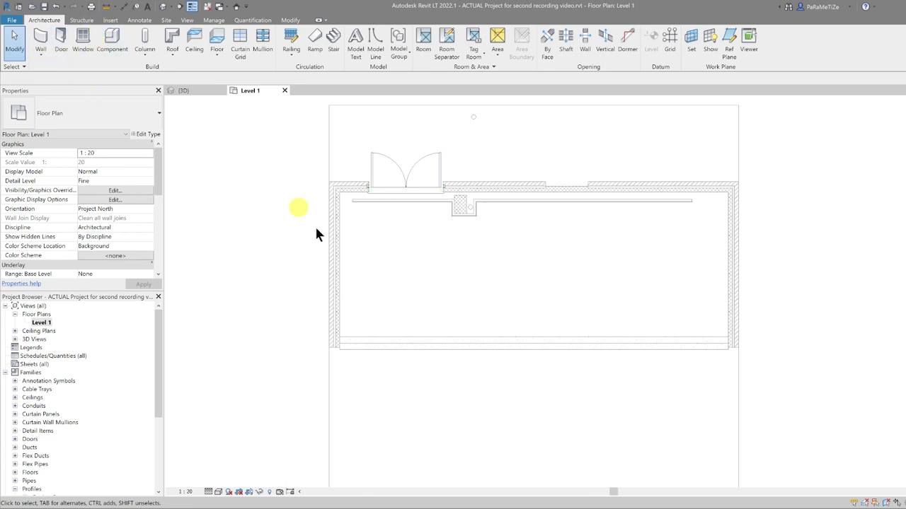
click(346, 187)
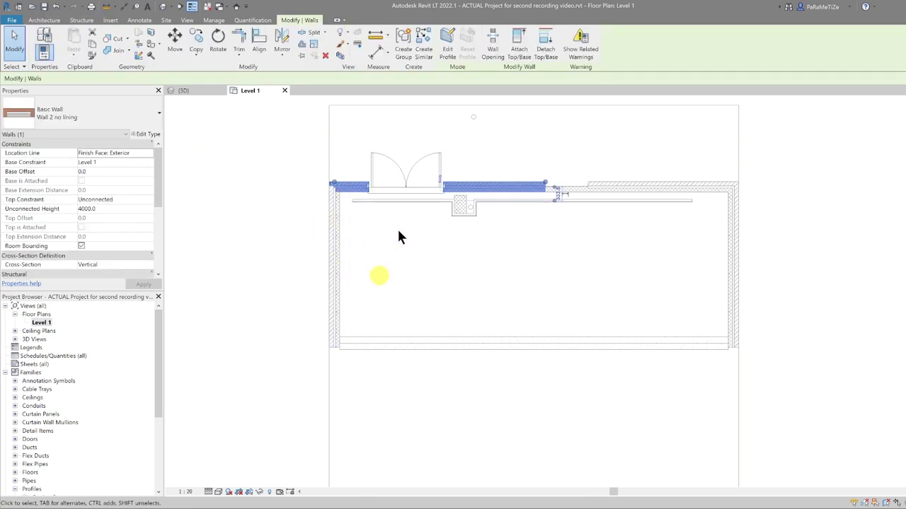
click(422, 48)
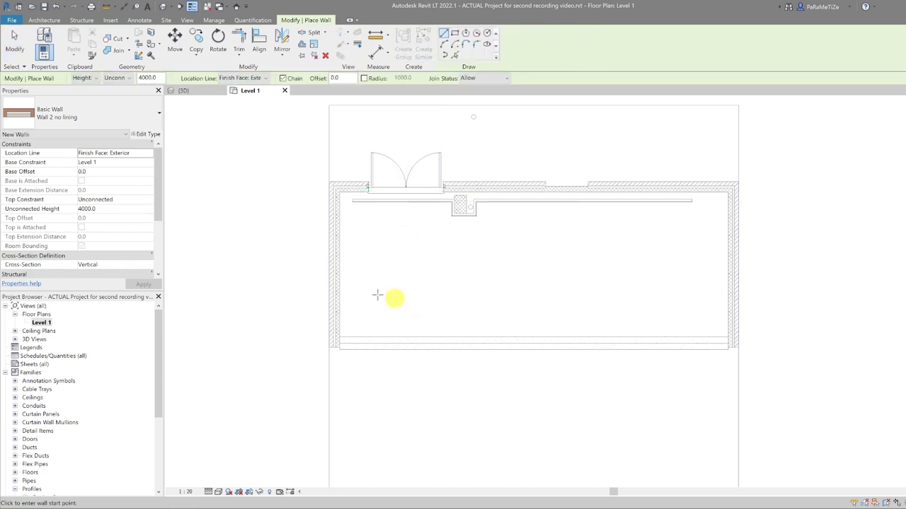
click(337, 285)
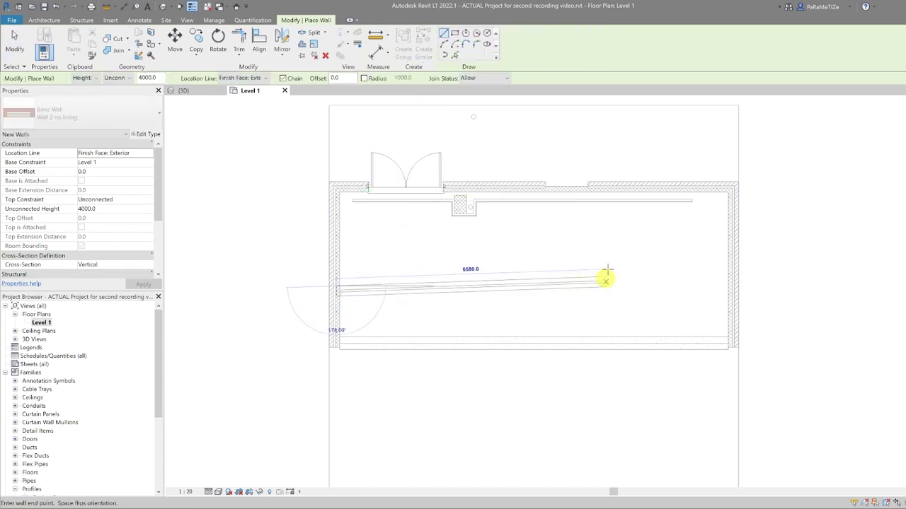
click(634, 290)
key(Escape)
key(Escape)
scroll(344, 305, up, 3)
scroll(340, 295, down, 3)
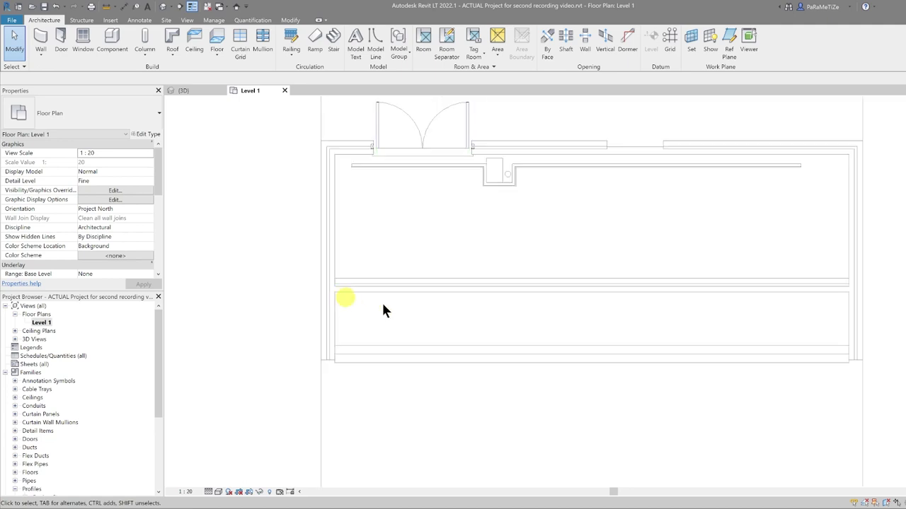
Step: Flip the new cross wall so its brick face points away from the double doors, and examine its layers and flip arrows close up
click(518, 291)
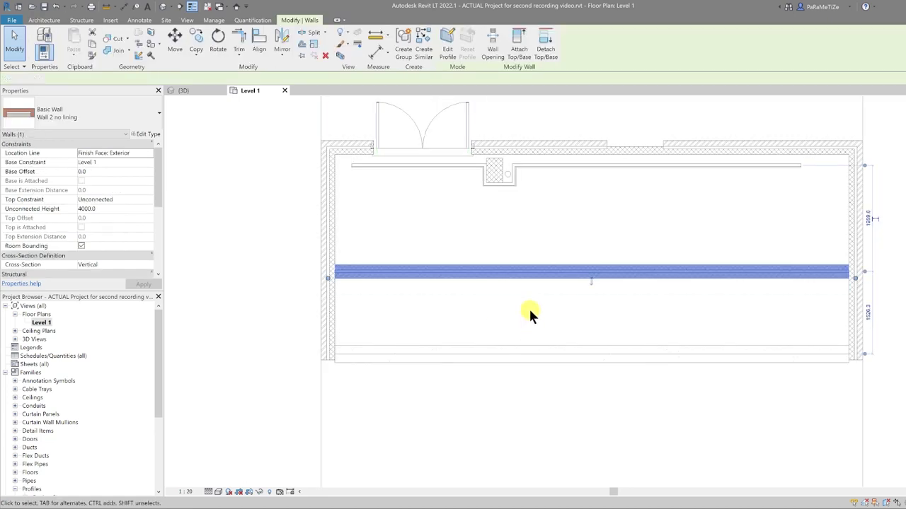
key(Escape)
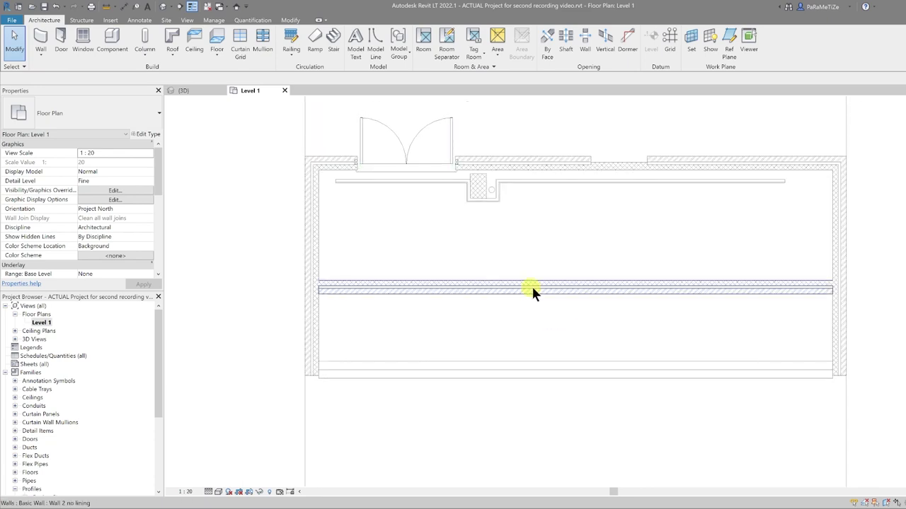
click(537, 272)
scroll(570, 343, up, 4)
scroll(569, 342, up, 5)
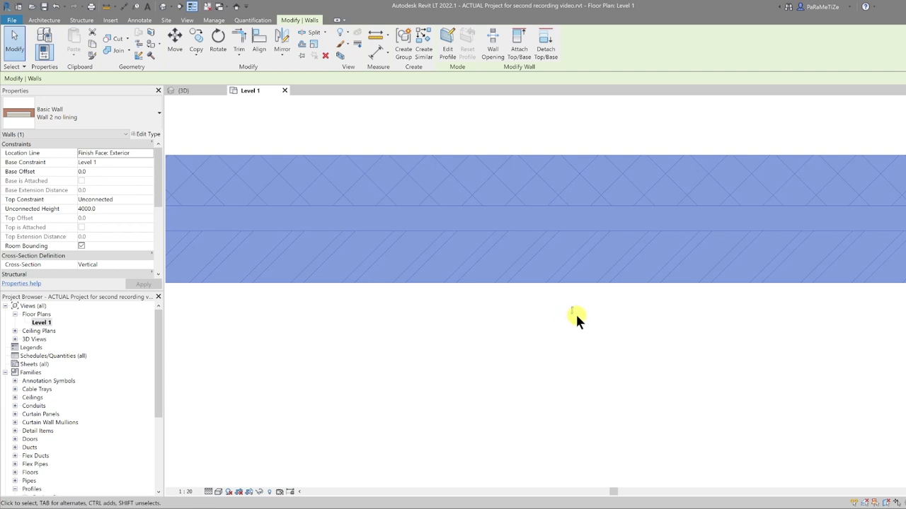
scroll(576, 314, down, 4)
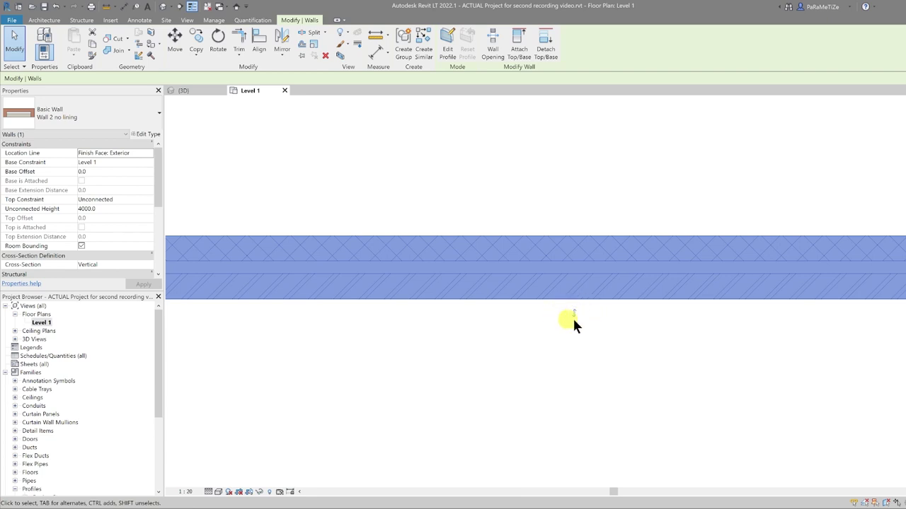
scroll(577, 315, up, 5)
scroll(577, 312, up, 1)
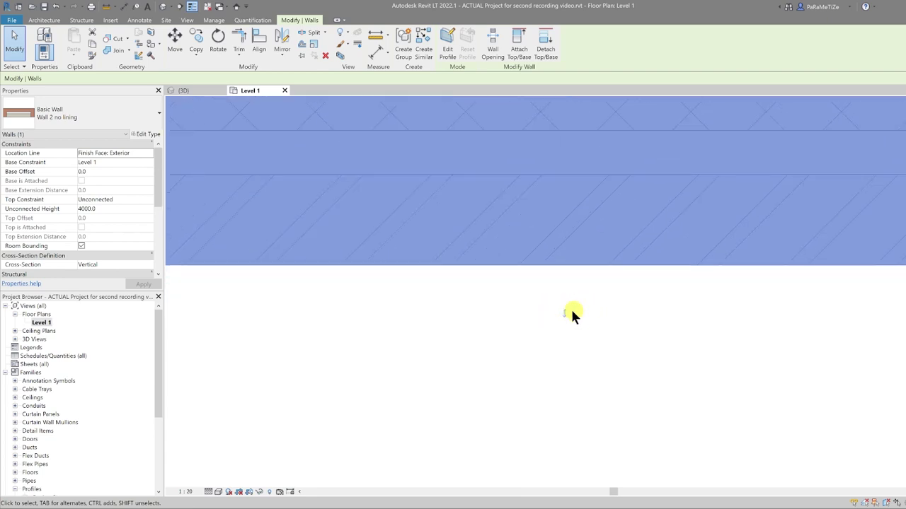
scroll(558, 322, down, 8)
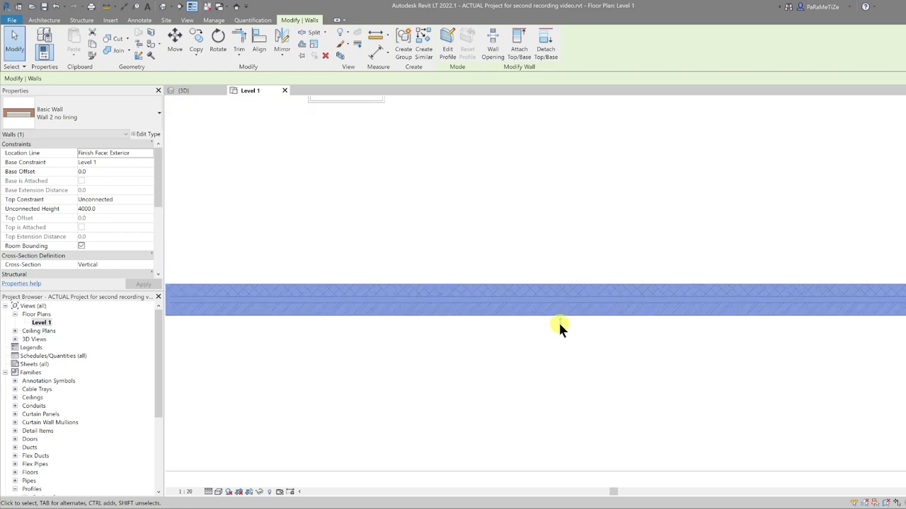
Step: Draw a section lengthwise through the Level 1 building, between the lining wall and the new cross wall, and open its view
scroll(557, 320, down, 4)
click(417, 297)
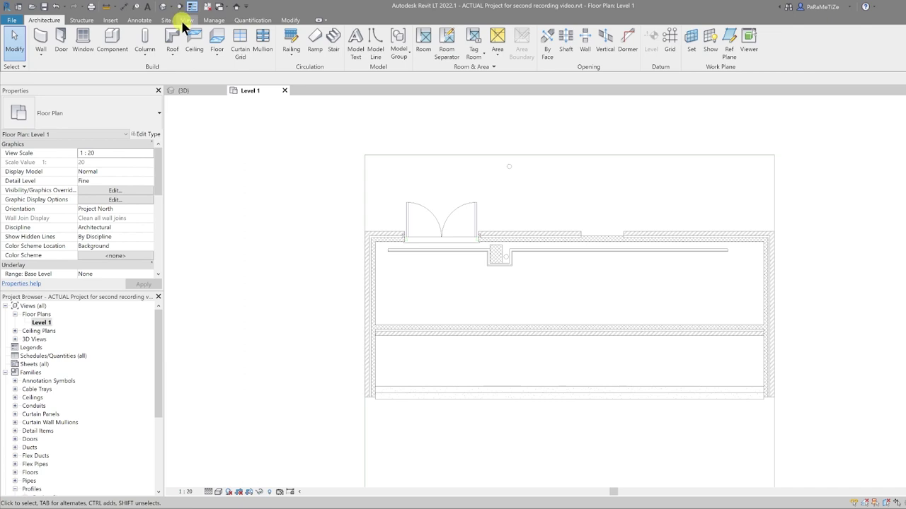
click(187, 19)
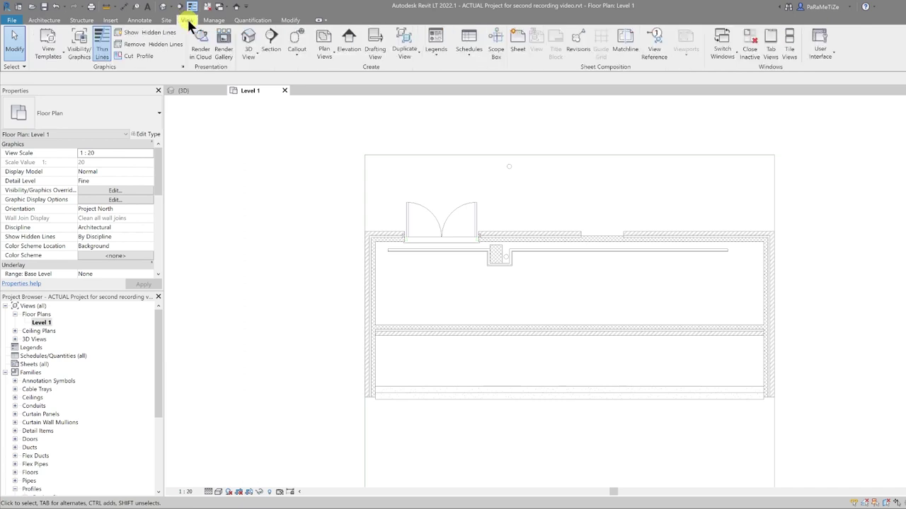
click(271, 42)
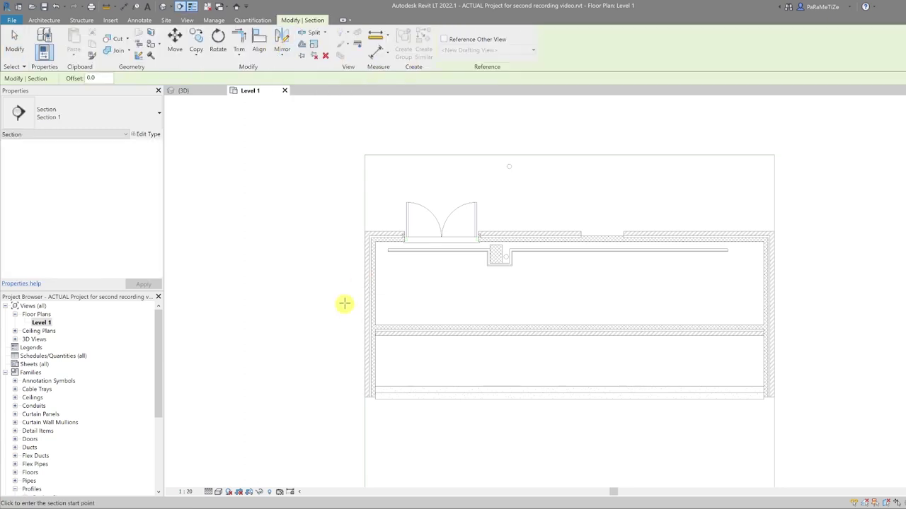
click(345, 292)
click(810, 292)
right_click(446, 293)
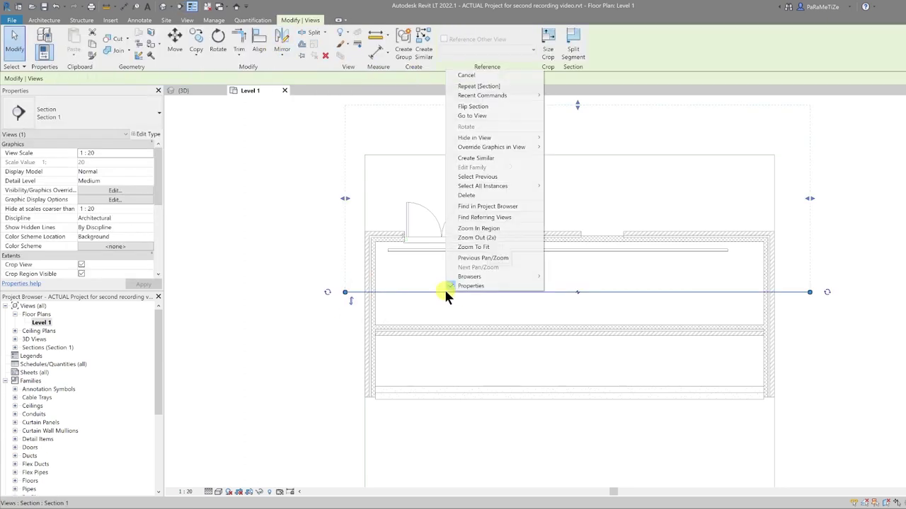
click(489, 115)
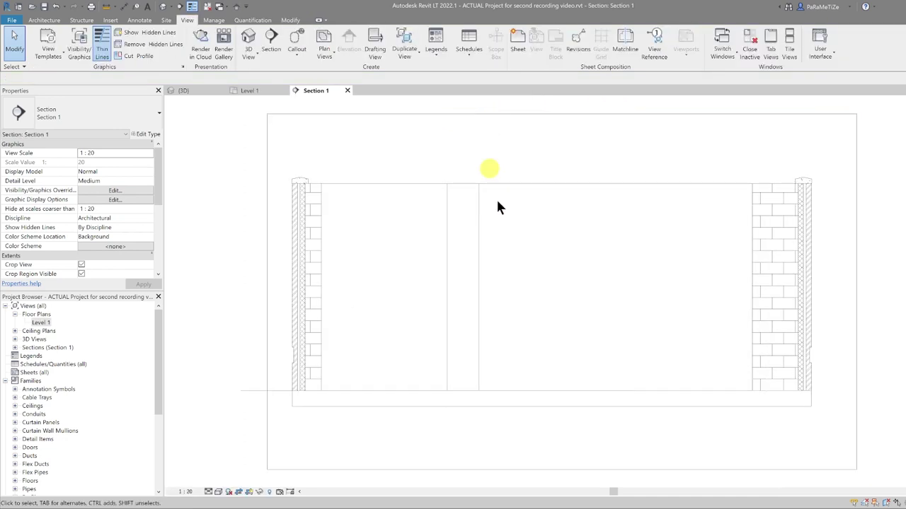
scroll(524, 275, down, 2)
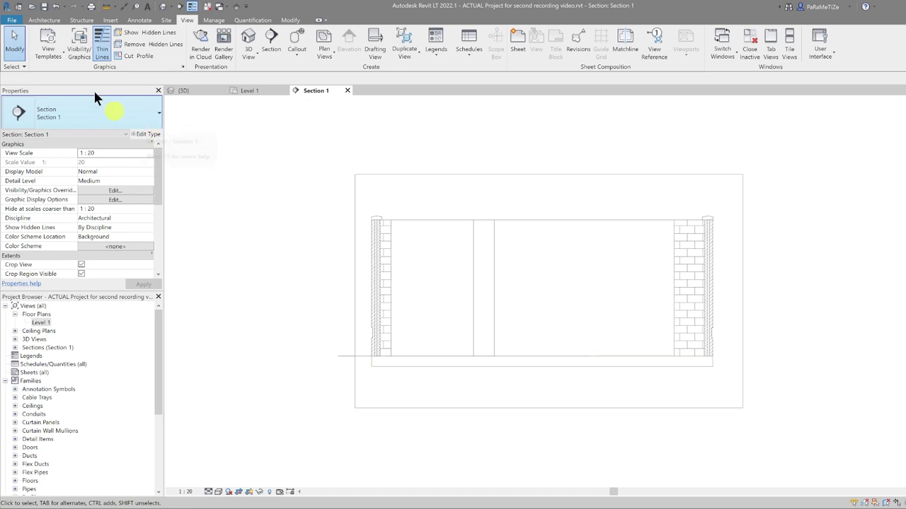
Step: Add a level line across the section at an elevation of 3000, extending past both side walls, with a matching plan view
click(42, 19)
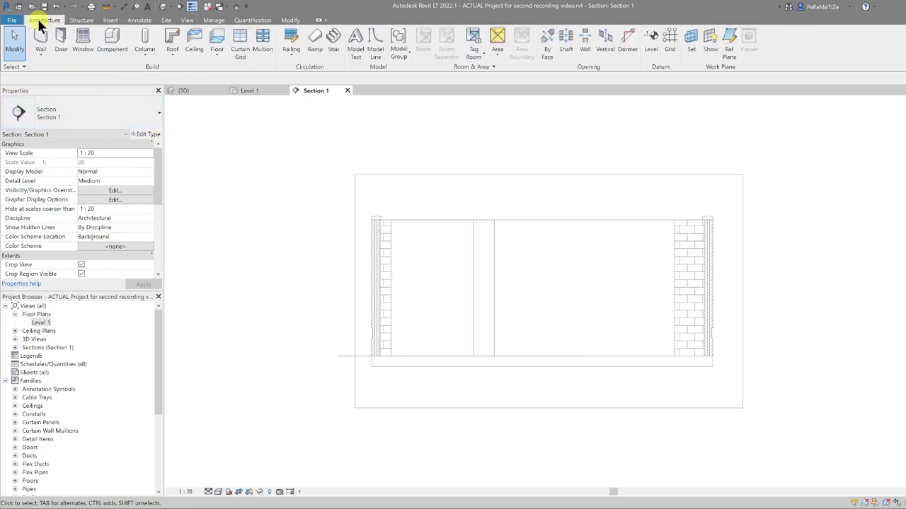
click(649, 44)
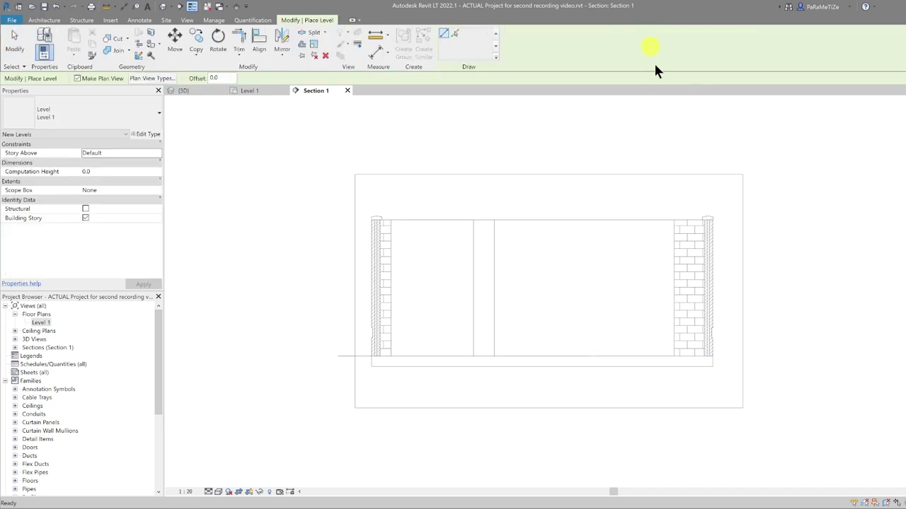
click(340, 253)
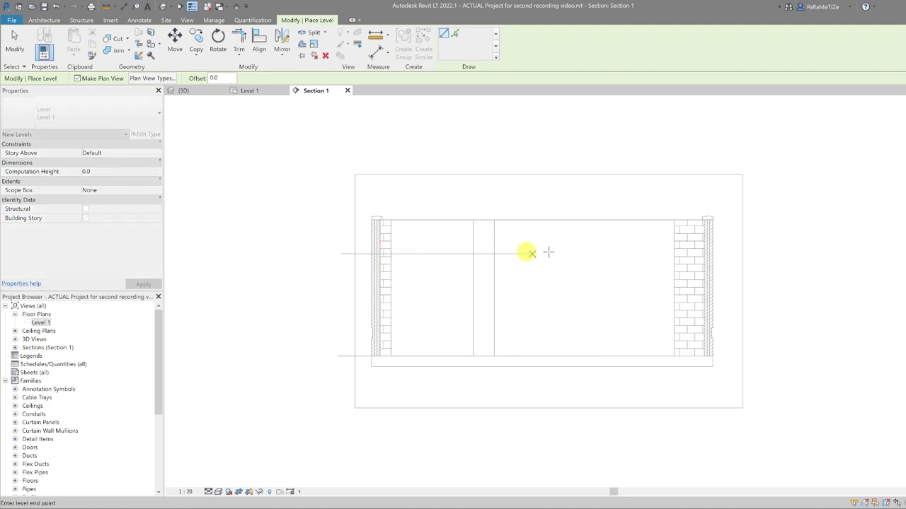
click(733, 254)
key(Escape)
key(Escape)
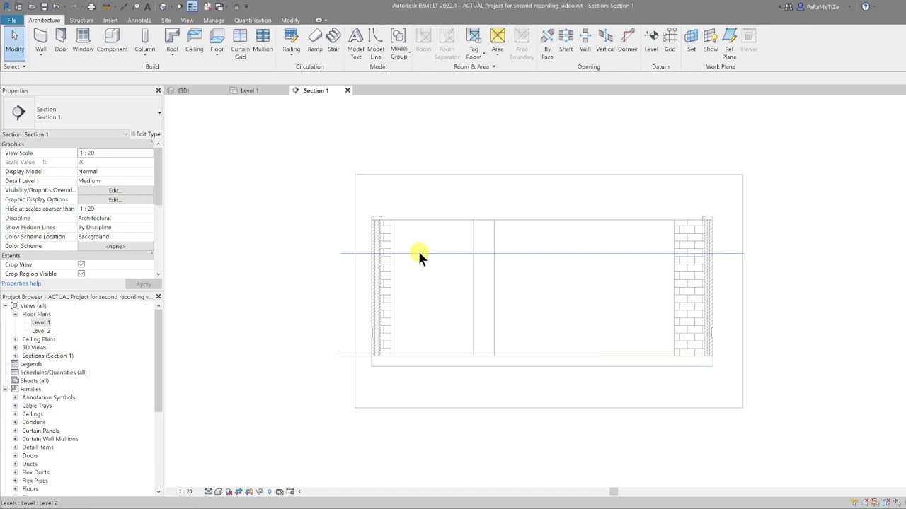
Step: Open the Level 2 floor plan and set its detail level to Fine
click(41, 330)
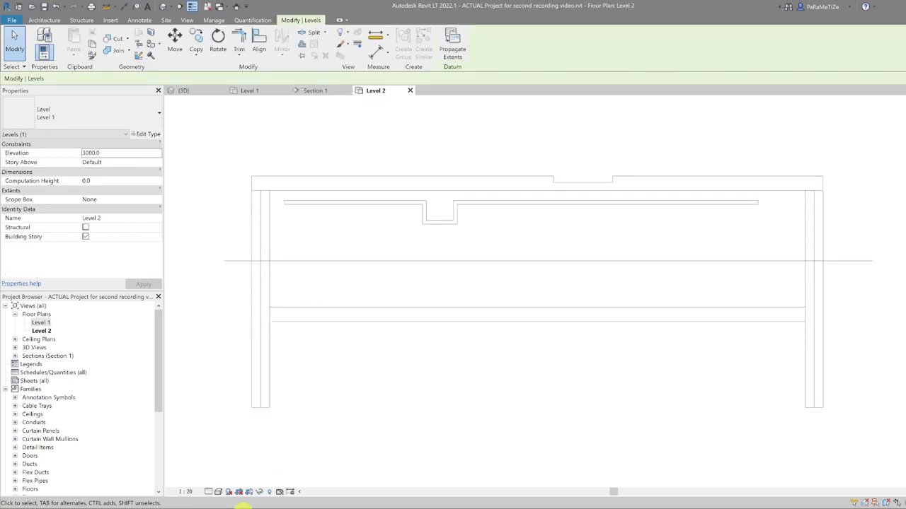
click(218, 491)
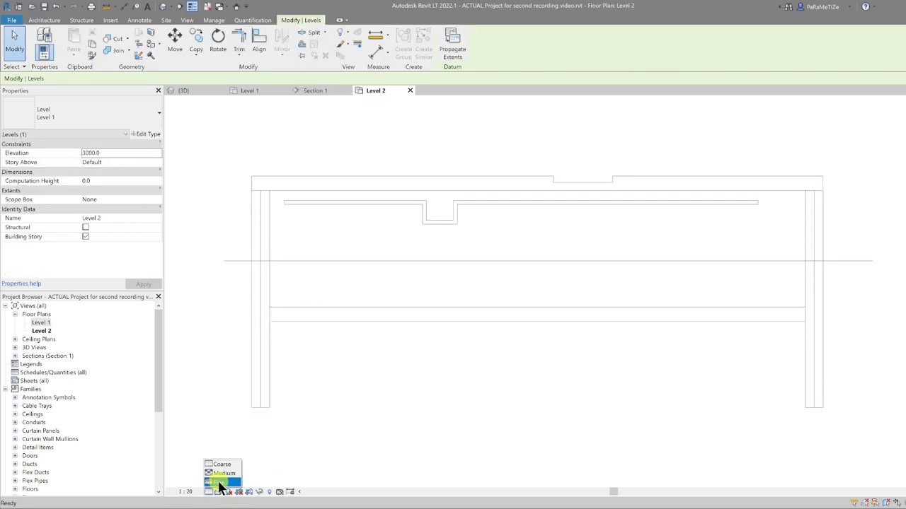
click(218, 483)
Step: Set the Level 2 plan's view range to a cut plane offset of 500, with Bottom and View Depth both Unlimited
scroll(99, 202, down, 5)
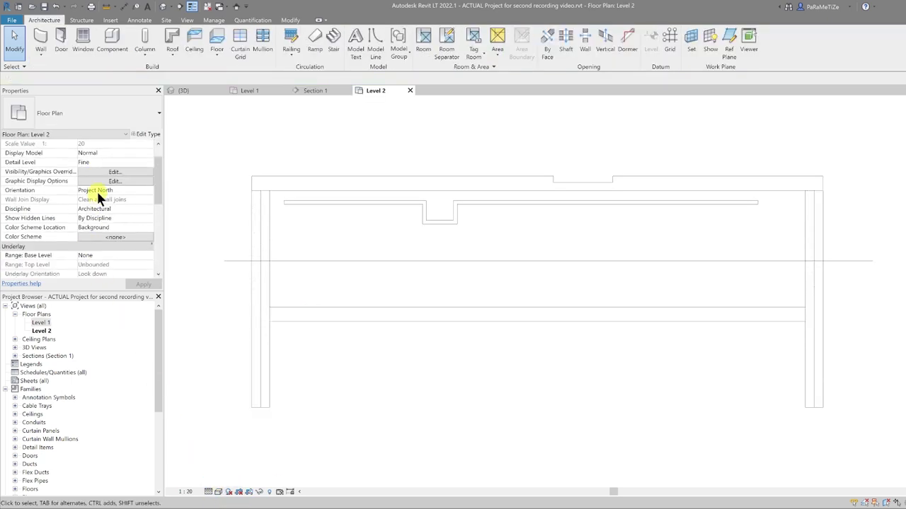
scroll(97, 197, down, 3)
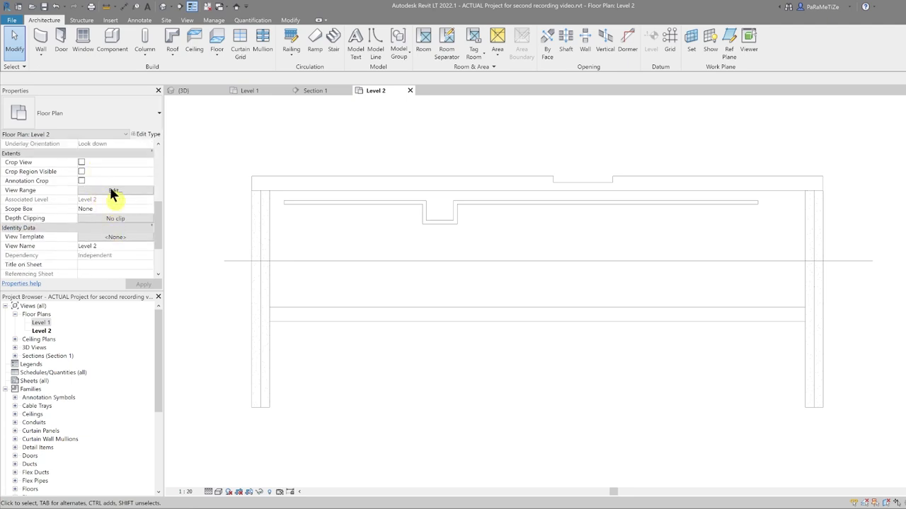
click(109, 191)
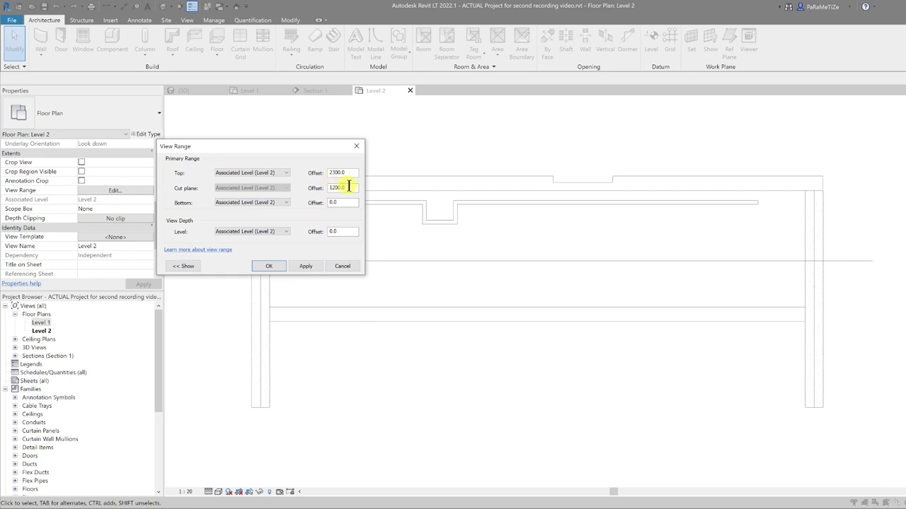
drag(353, 187, 329, 187)
click(266, 204)
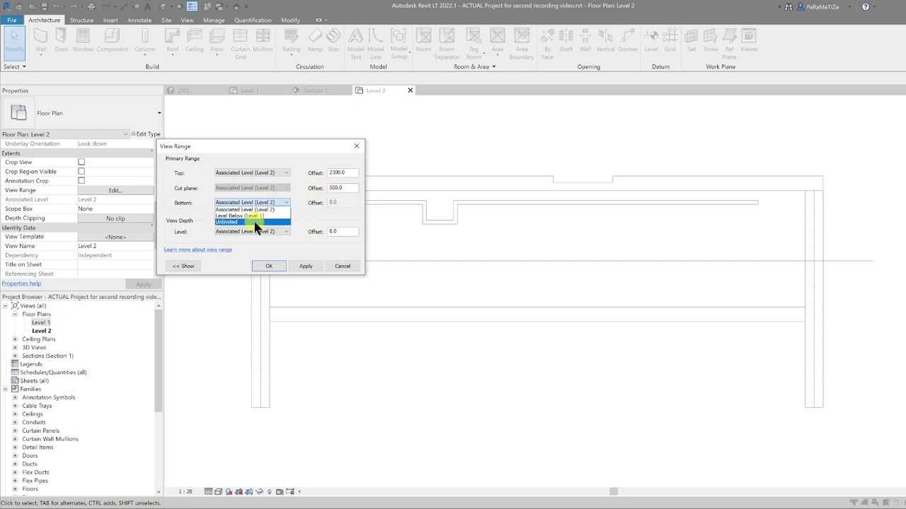
click(255, 222)
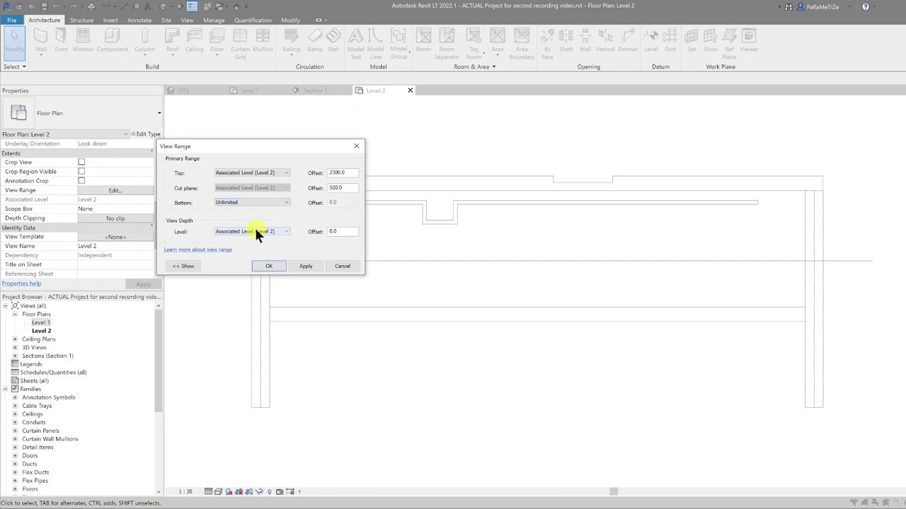
click(254, 228)
click(252, 251)
click(269, 264)
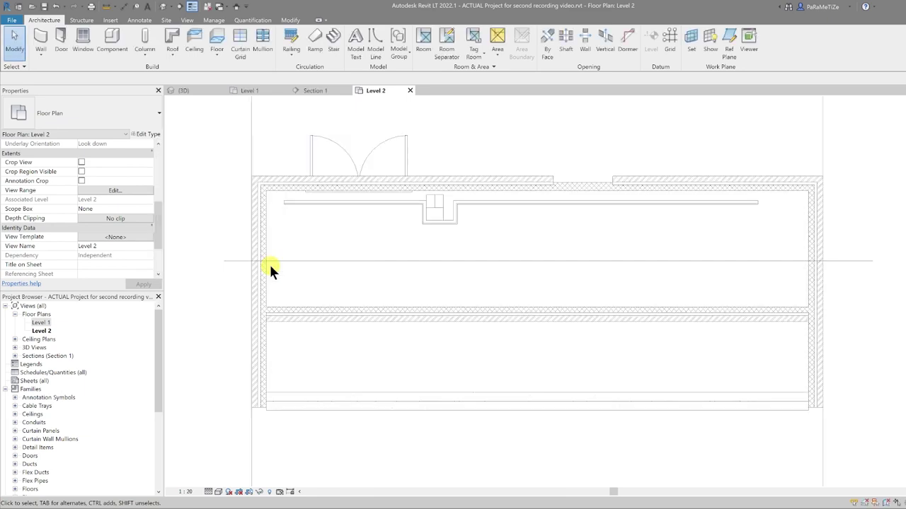
Step: Sketch a rectangular Floor 1 boundary on Level 2 from the wall corner near the double doors to the cross wall's far end
scroll(324, 253, up, 2)
scroll(318, 259, down, 2)
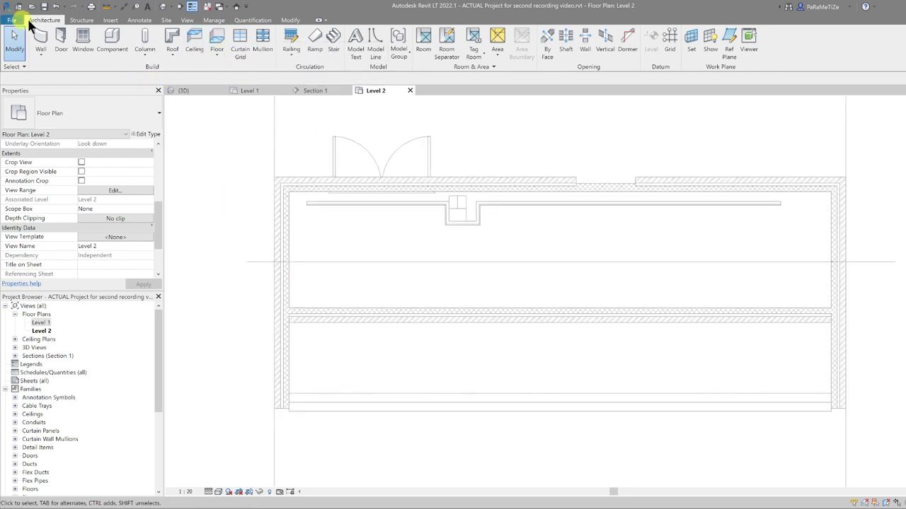
click(216, 39)
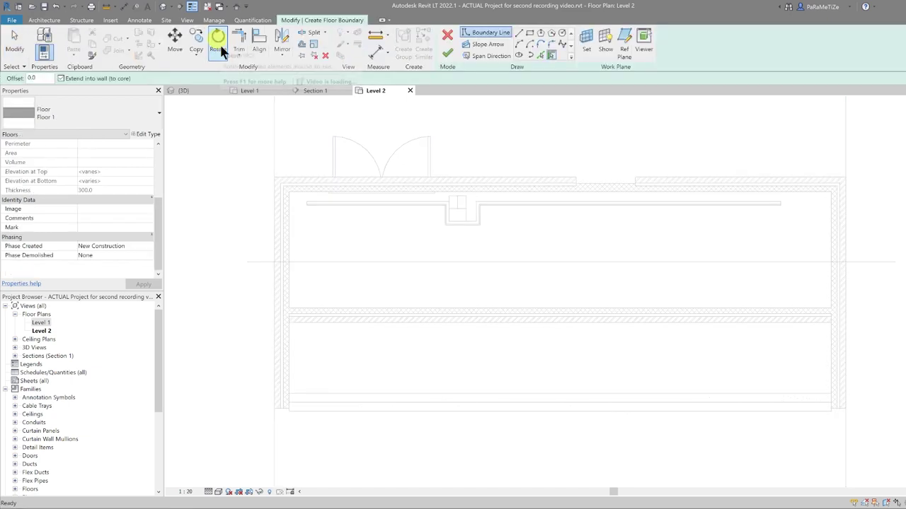
click(530, 33)
scroll(299, 234, up, 4)
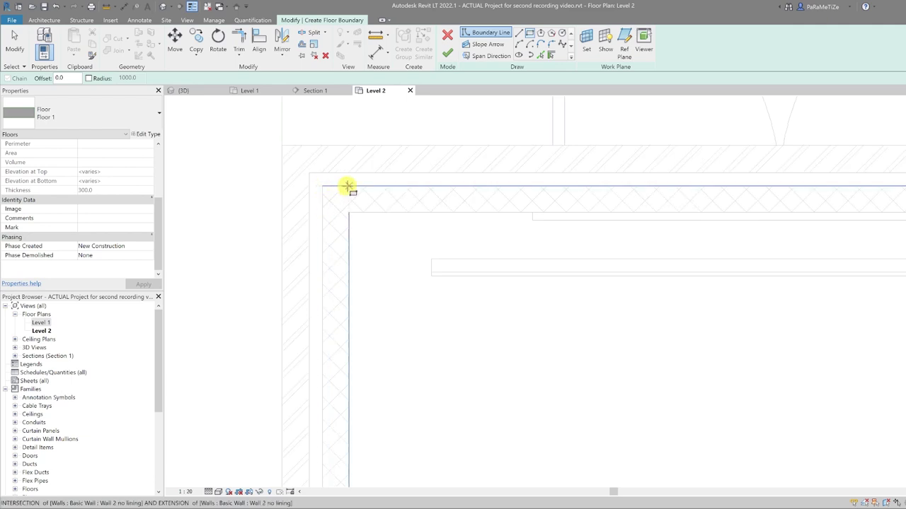
click(348, 186)
scroll(414, 277, down, 5)
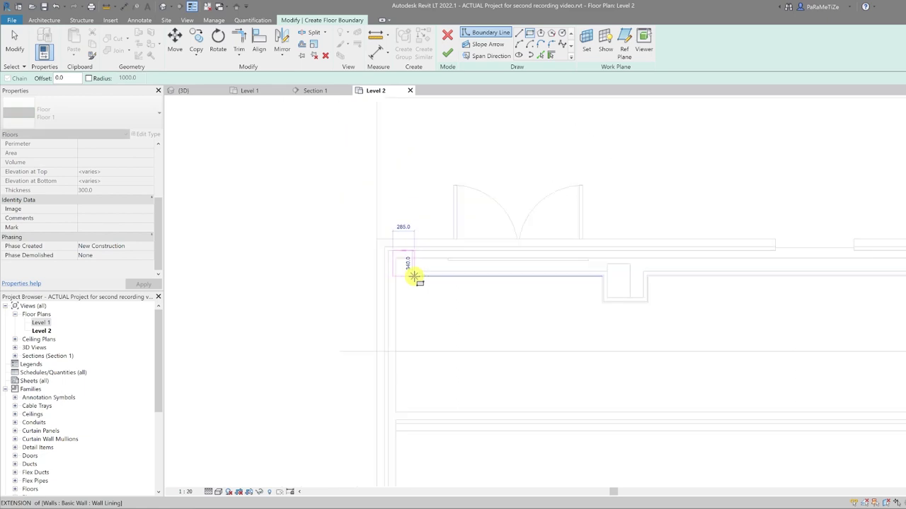
scroll(731, 351, up, 5)
click(729, 349)
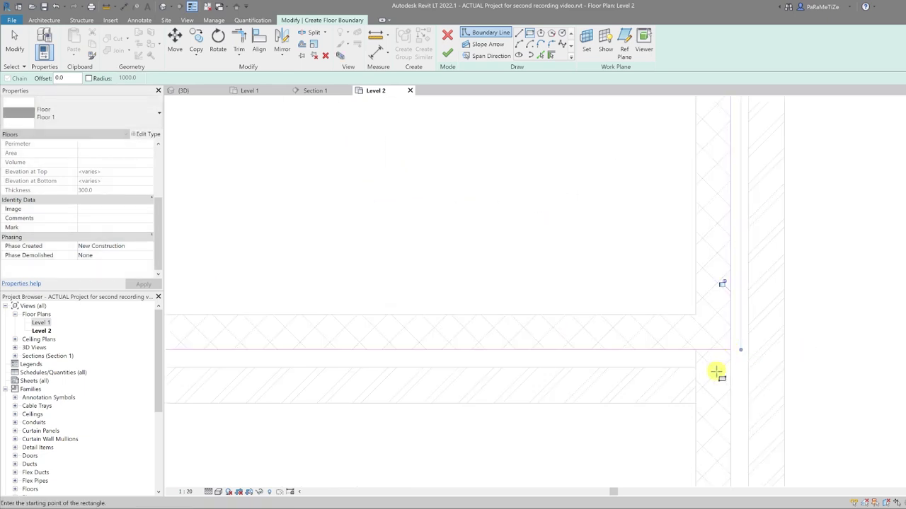
scroll(712, 368, down, 5)
key(Escape)
Step: Align the floor boundary line at the left side wall with the cavity-side face of the wall's inner block leaf
scroll(541, 352, up, 4)
scroll(508, 345, up, 6)
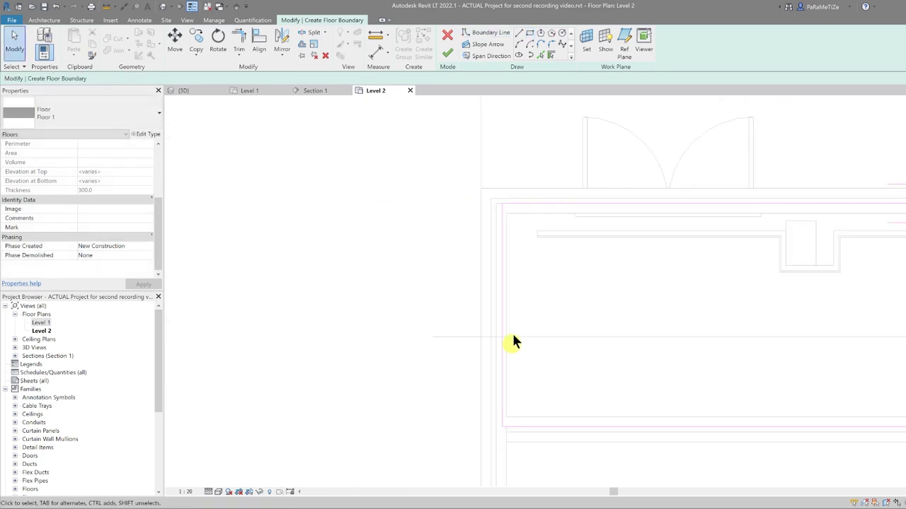
key(a)
key(l)
key(Escape)
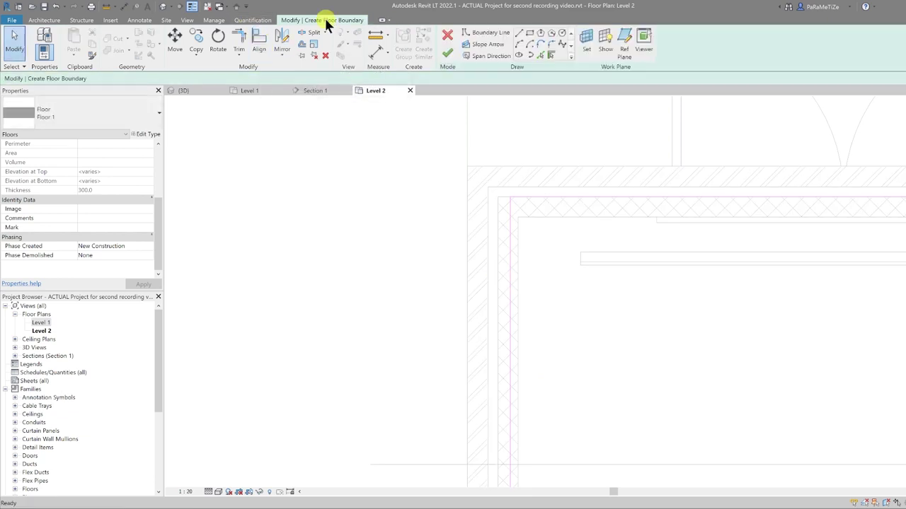
click(257, 44)
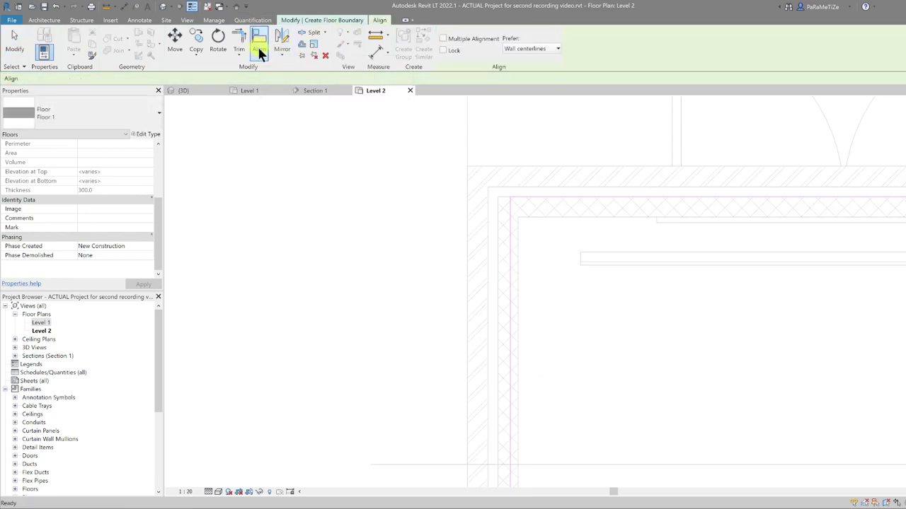
click(489, 336)
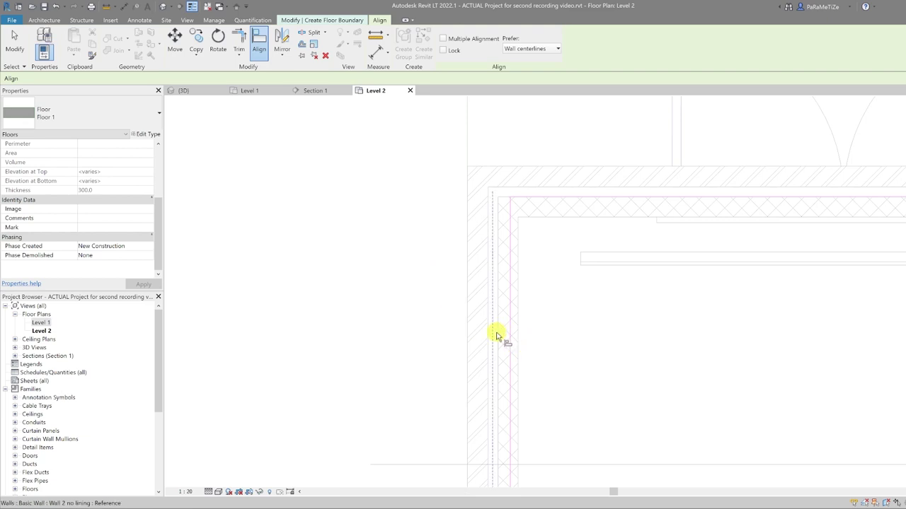
click(498, 336)
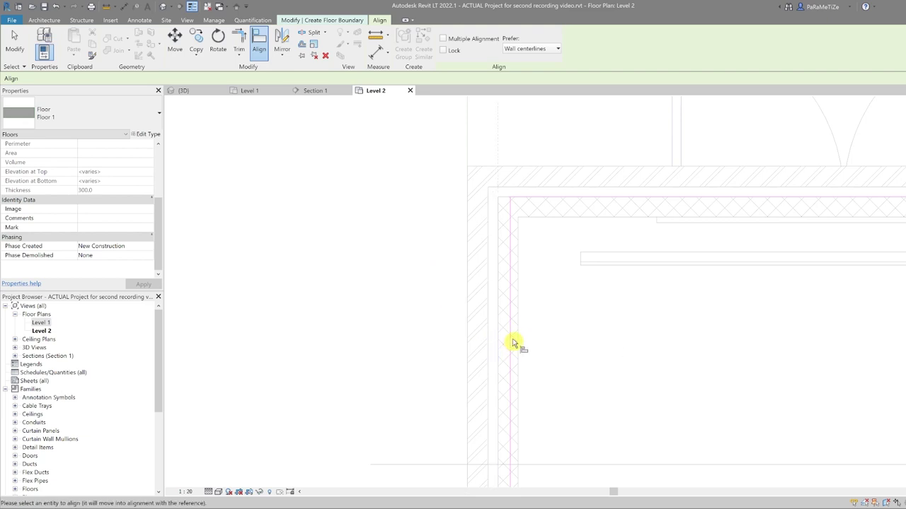
click(510, 330)
Step: Check the floor boundary's corners against the surrounding walls and finish the floor sketch
scroll(504, 198, down, 4)
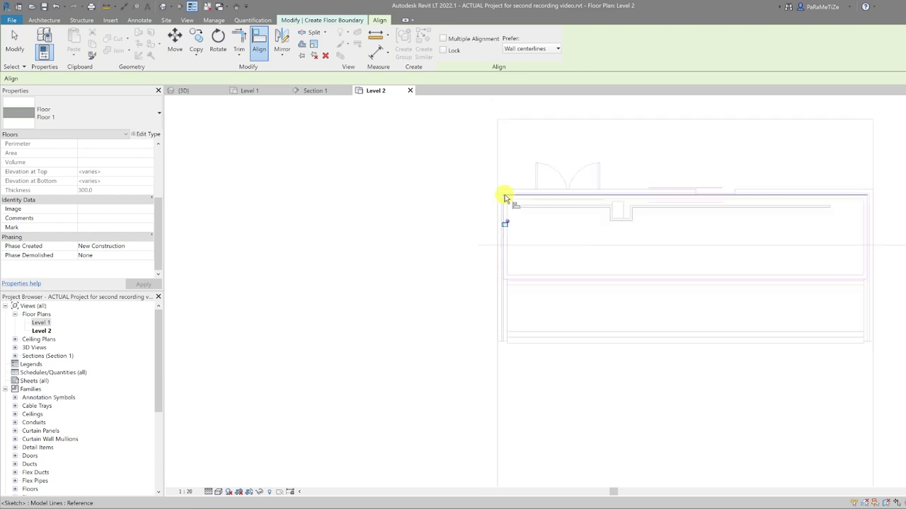
scroll(481, 272, up, 3)
scroll(488, 297, down, 5)
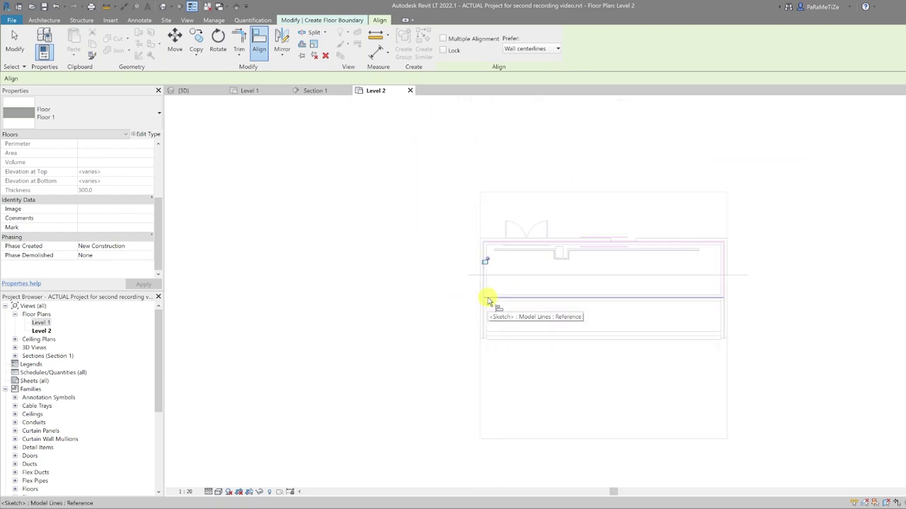
scroll(729, 294, up, 3)
scroll(683, 343, down, 5)
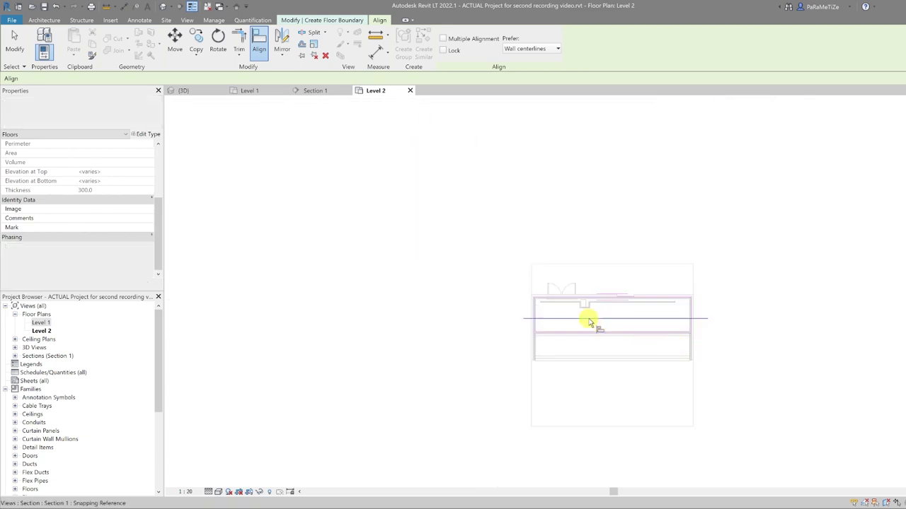
scroll(589, 322, up, 4)
key(Escape)
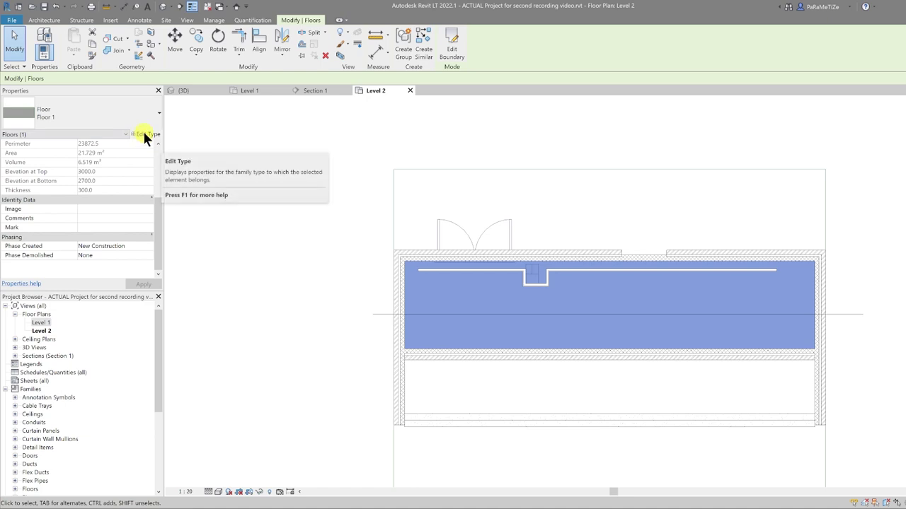
Step: Set the Floor 1 type's 300 structure layer material to Concrete - Cast-in-Place Concrete and accept the assembly
click(143, 134)
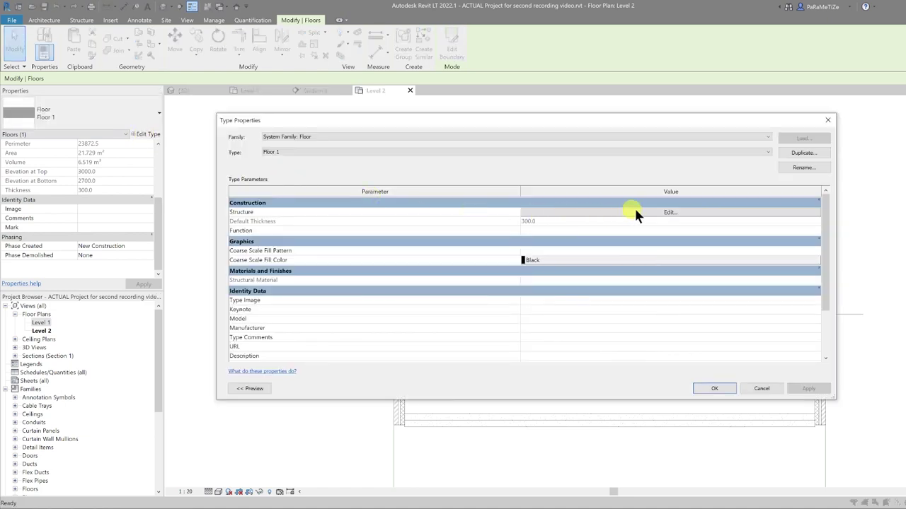
click(646, 211)
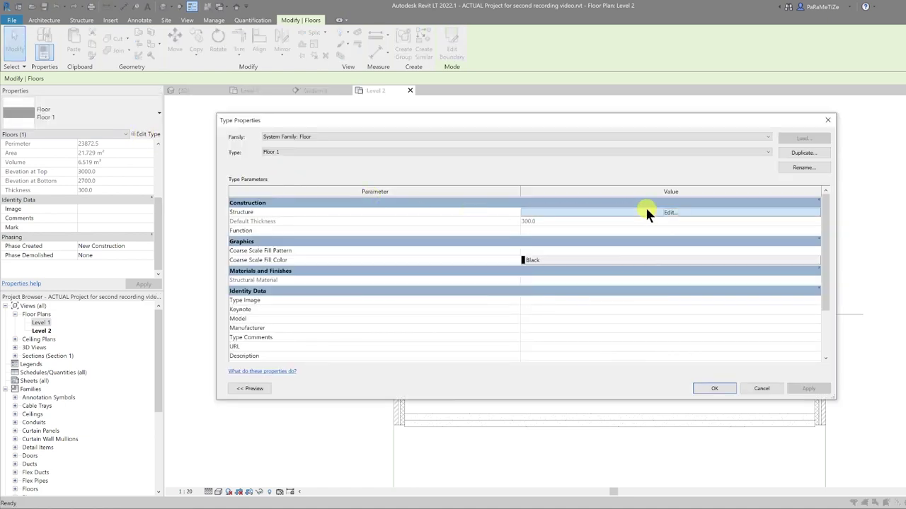
click(646, 211)
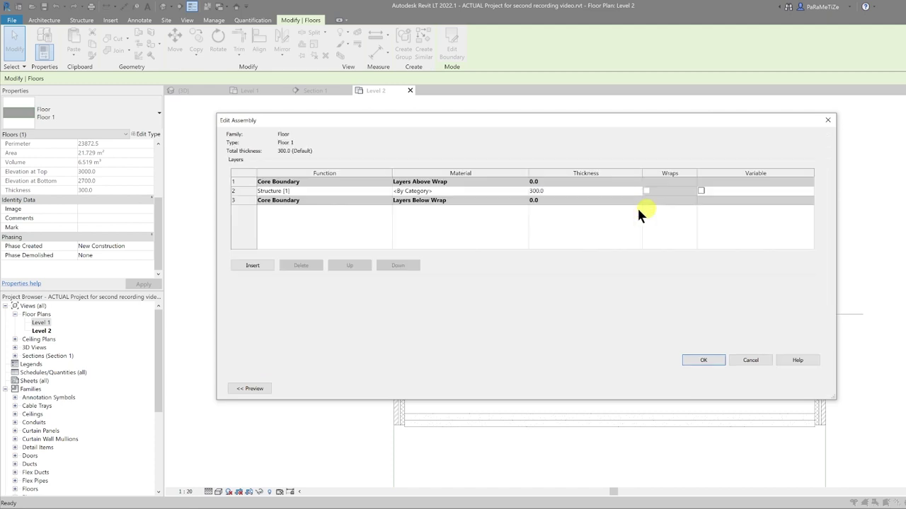
click(522, 191)
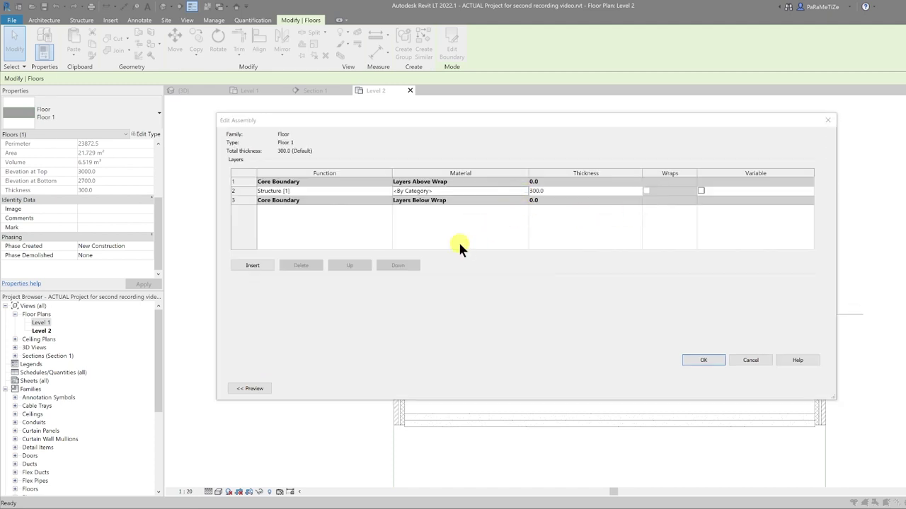
scroll(216, 277, down, 1)
scroll(216, 277, down, 3)
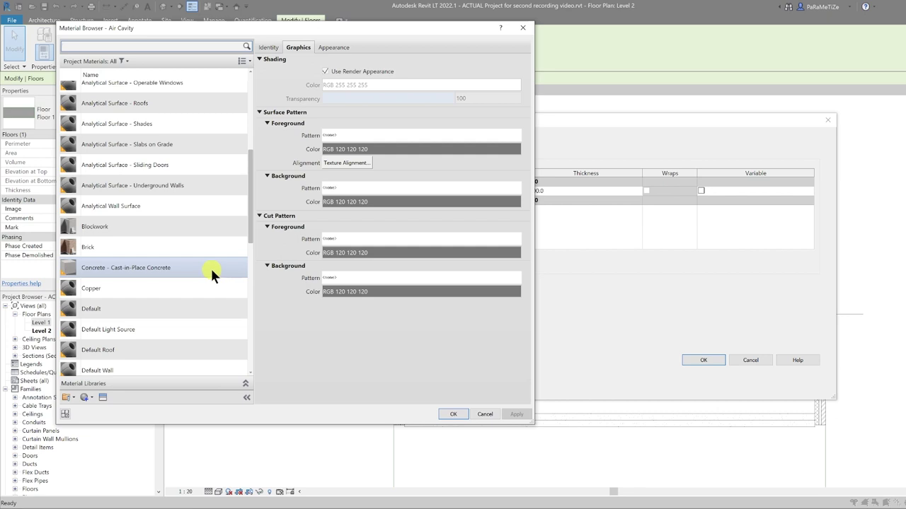
click(103, 267)
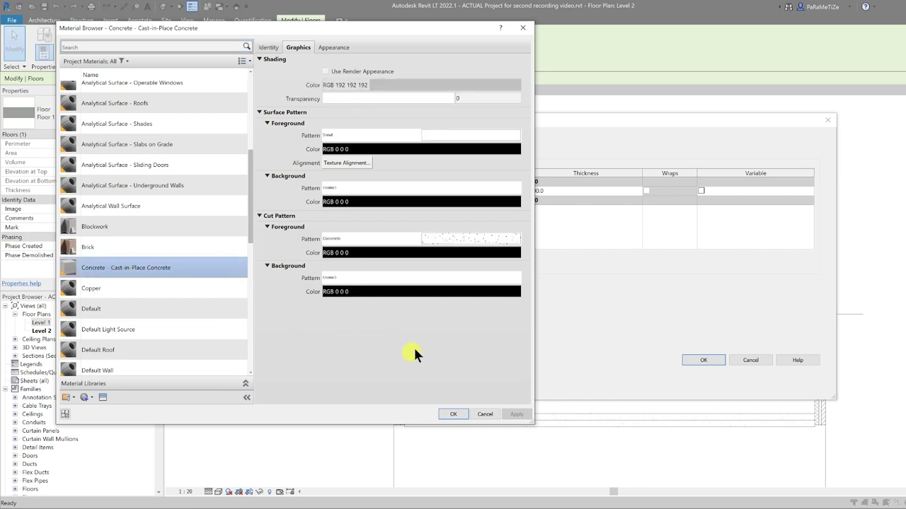
click(452, 414)
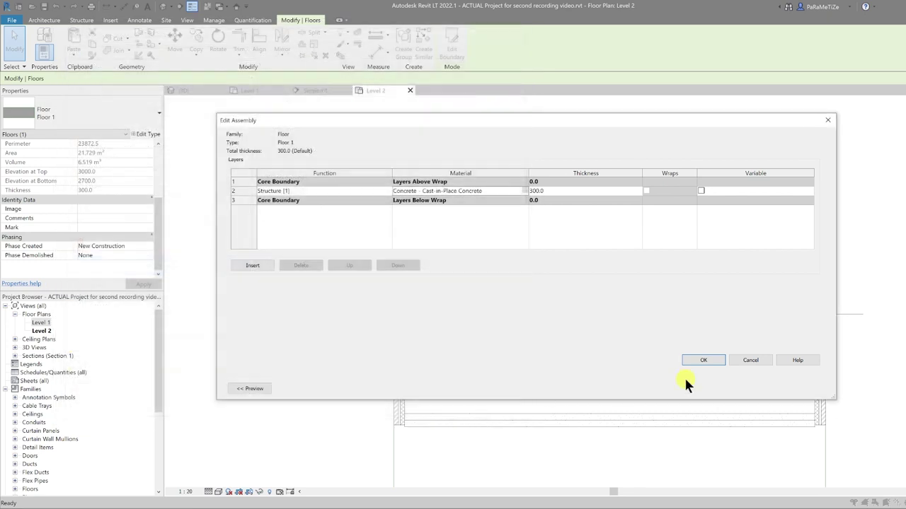
click(649, 362)
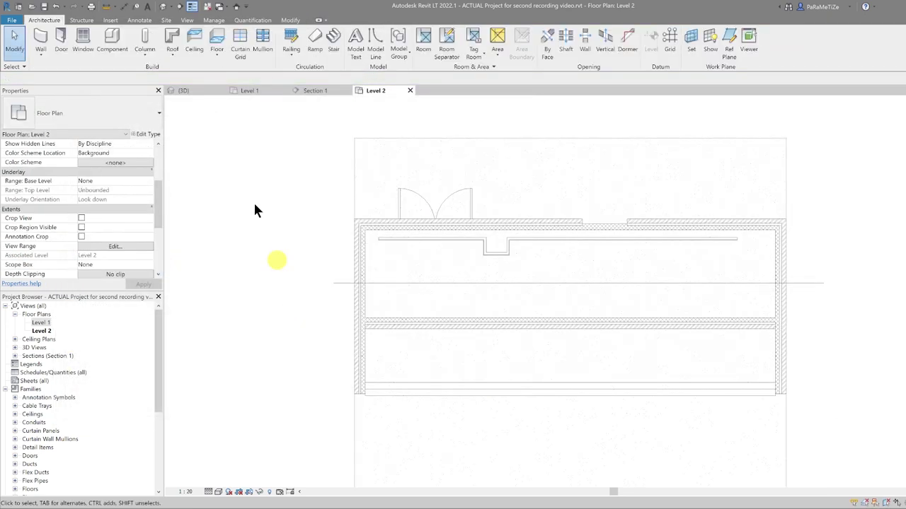
Step: On the Level 1 plan, align the long wall lining beyond the boxed column with the blockwork leaf's room-side face
click(251, 90)
scroll(406, 233, down, 3)
scroll(368, 241, up, 4)
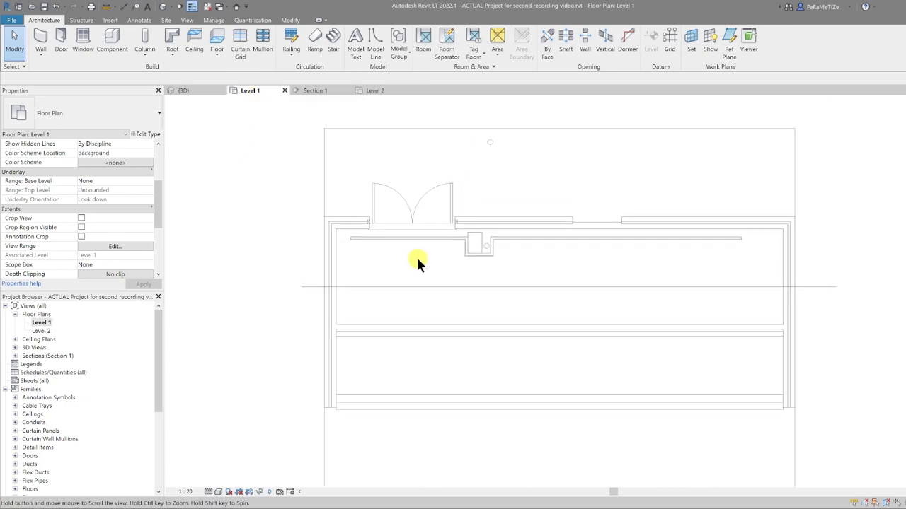
middle_drag(367, 252, 380, 264)
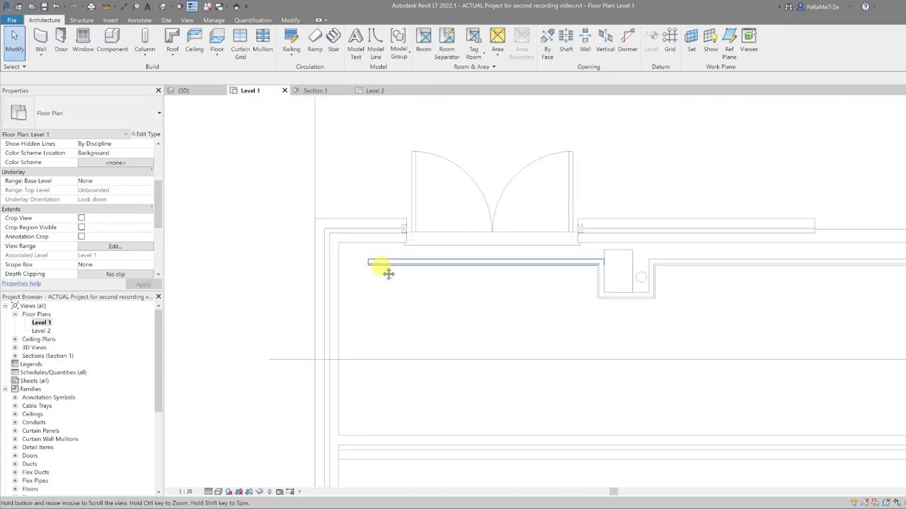
click(291, 21)
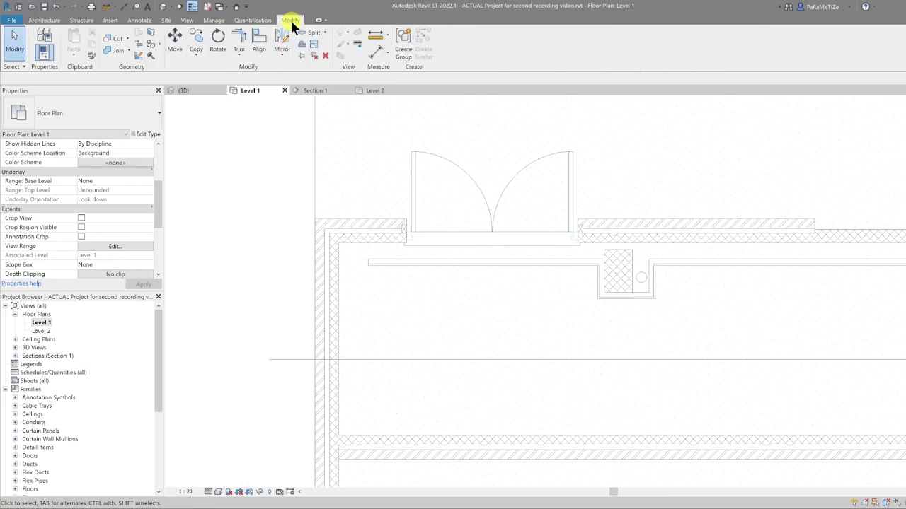
click(263, 41)
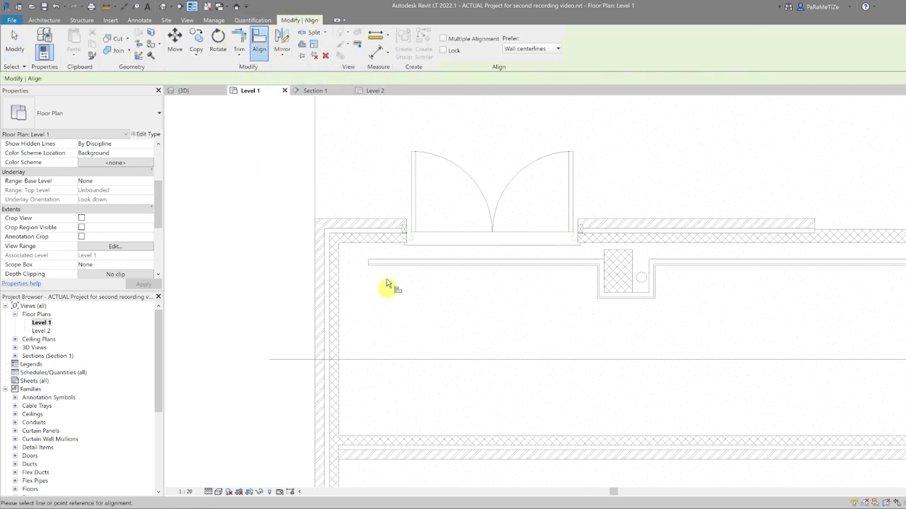
click(374, 244)
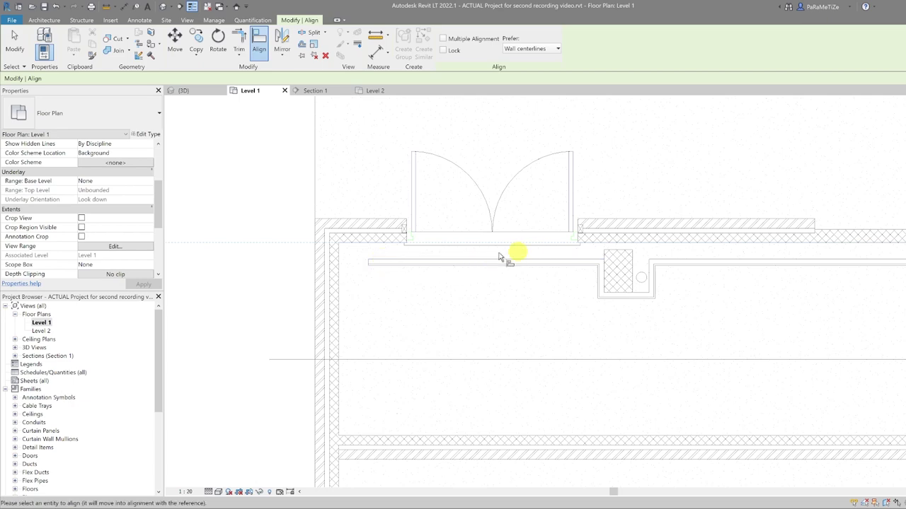
click(690, 261)
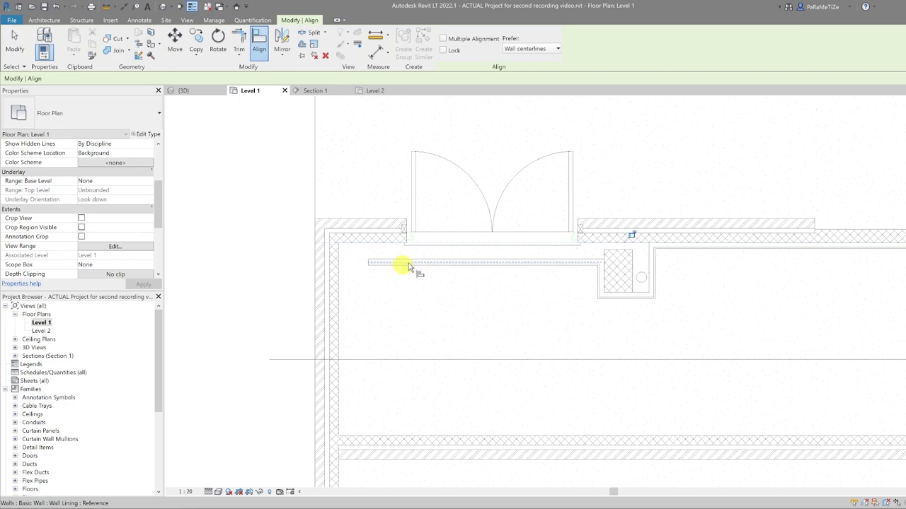
Step: Align the wall lining beside the double doors with the room-side face of the blockwork leaf
scroll(401, 269, up, 3)
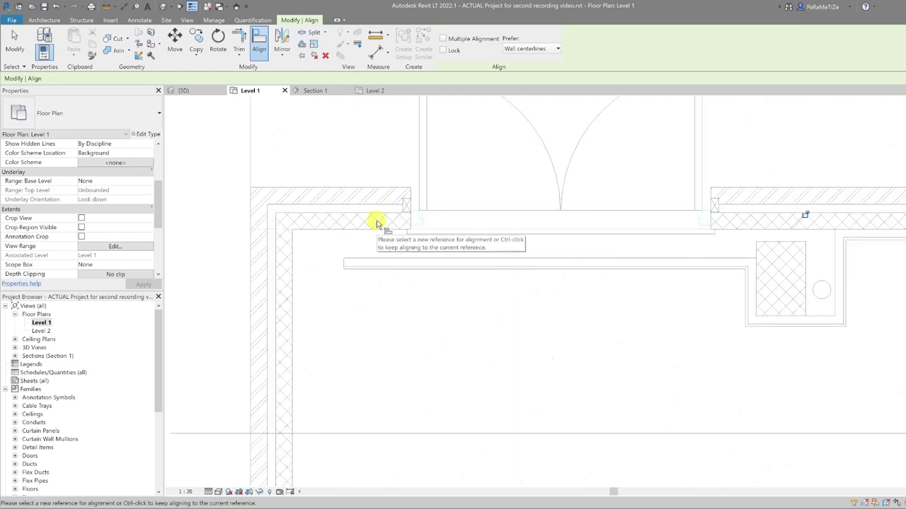
click(413, 261)
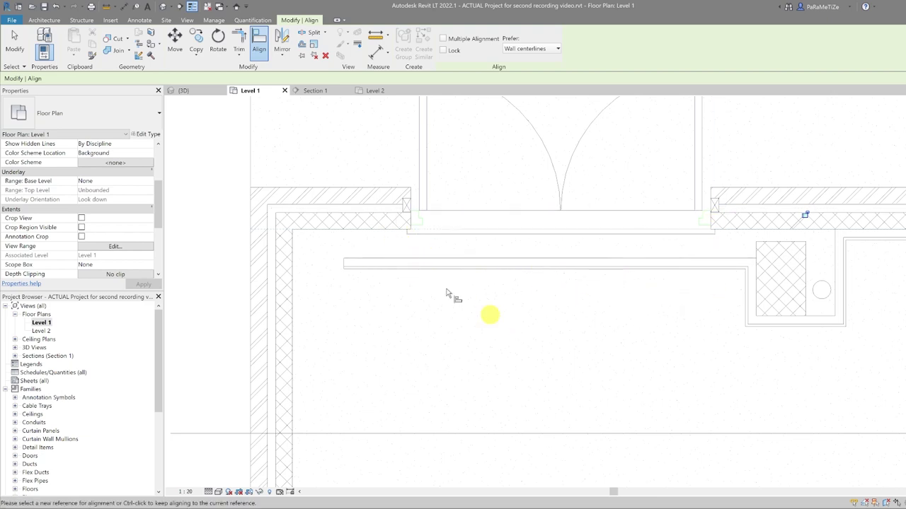
click(378, 232)
scroll(395, 300, down, 5)
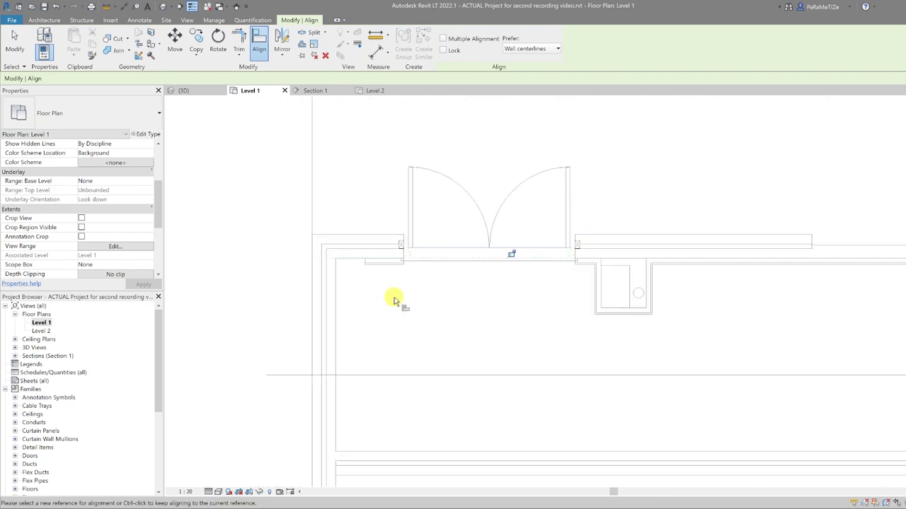
middle_drag(442, 310, 399, 247)
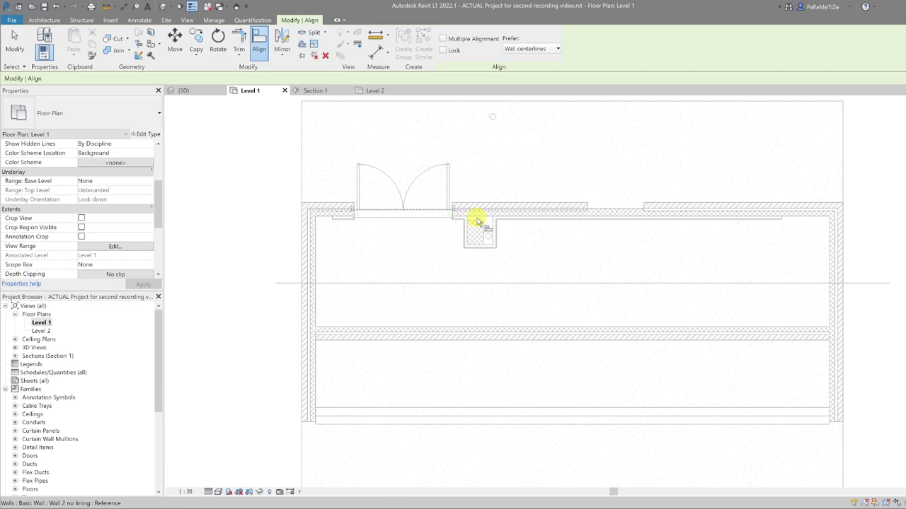
key(Escape)
Step: Move the blockwork column, round pipe and front boxing wall together until the column meets the blockwork leaf's cavity-side face
scroll(480, 219, up, 4)
scroll(480, 219, up, 2)
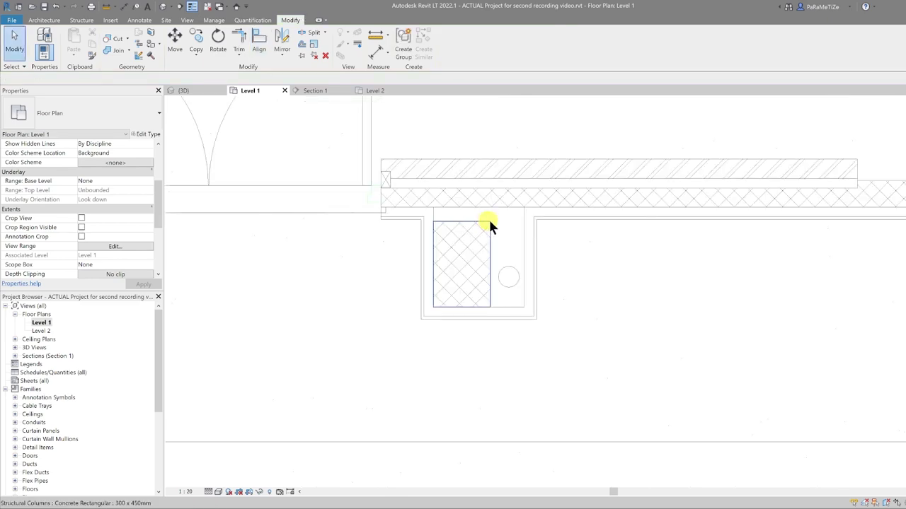
click(488, 227)
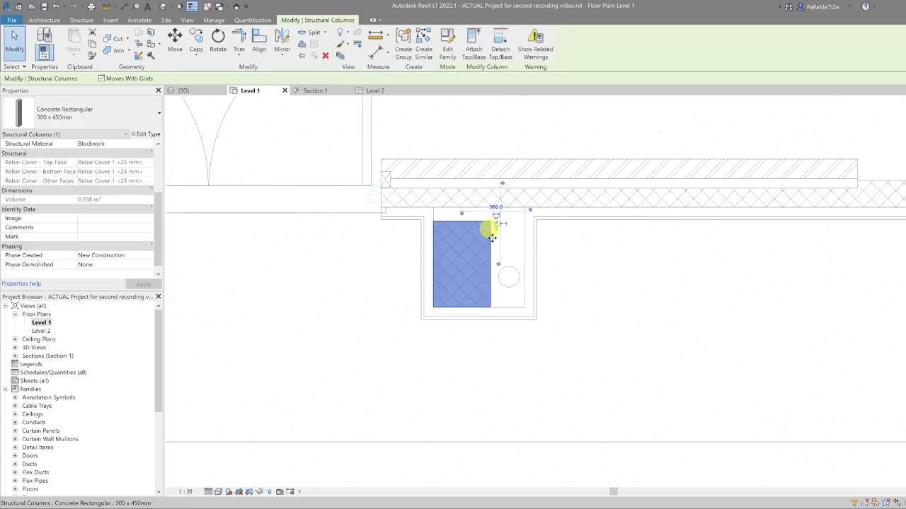
ctrl+click(512, 272)
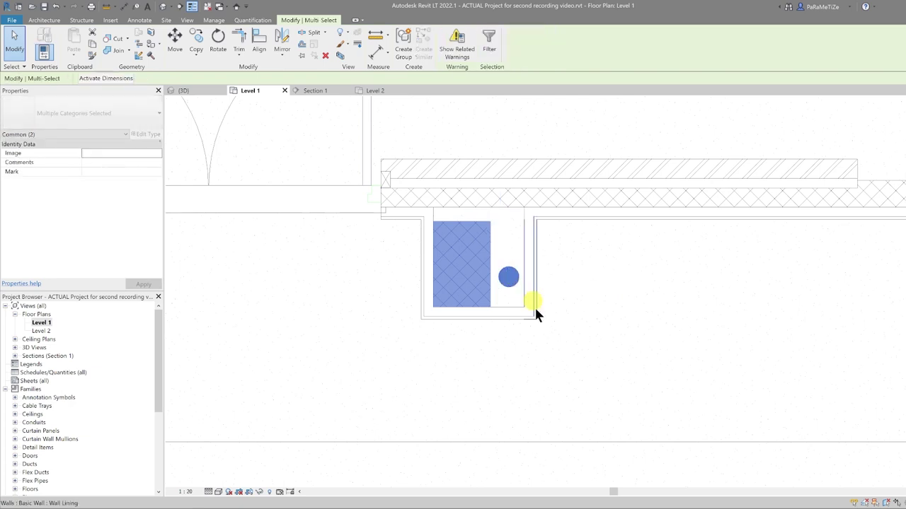
ctrl+click(494, 319)
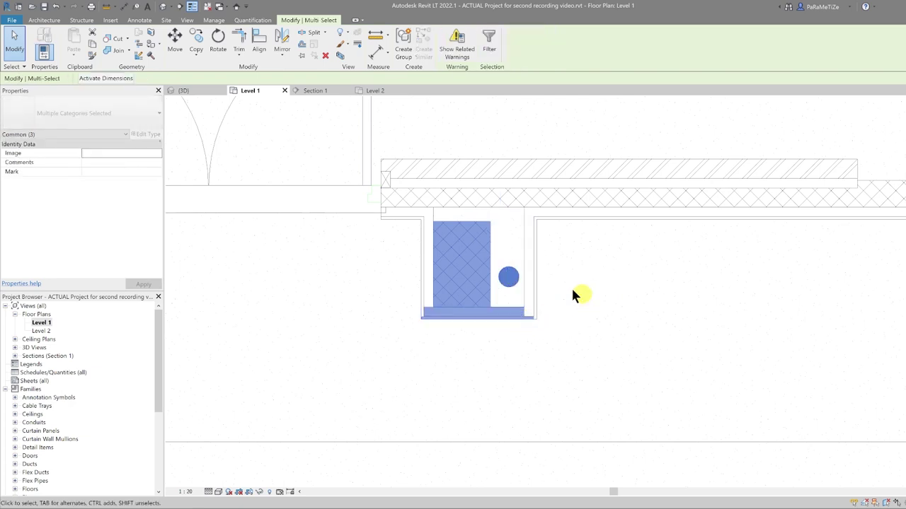
click(175, 43)
scroll(485, 232, up, 2)
click(492, 213)
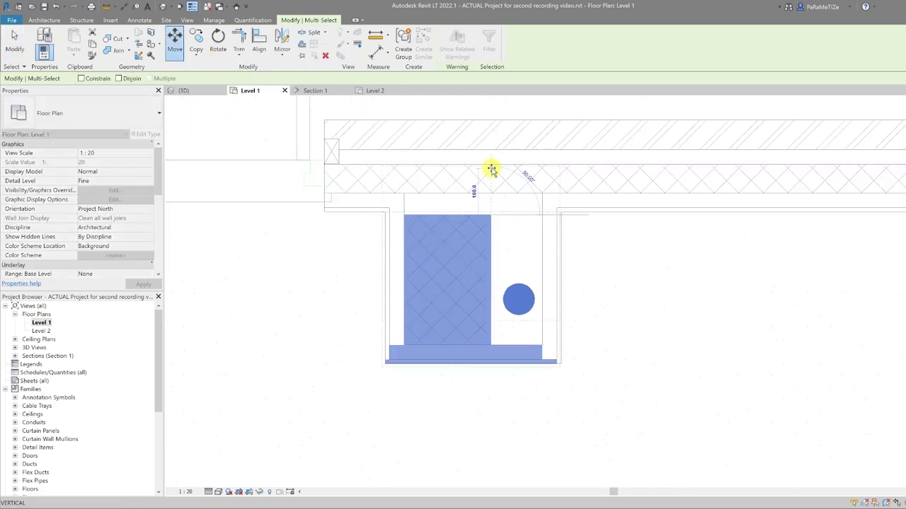
click(491, 168)
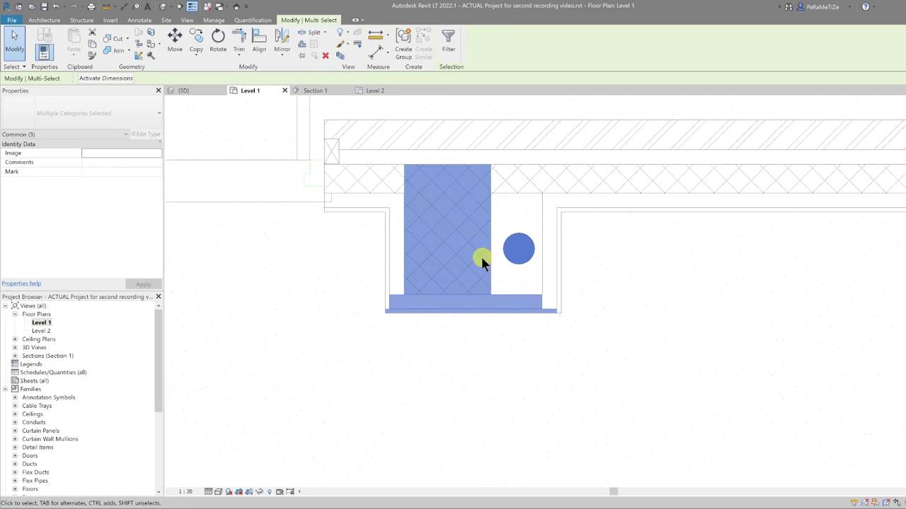
scroll(482, 260, down, 2)
scroll(496, 325, down, 2)
click(493, 329)
scroll(438, 354, down, 1)
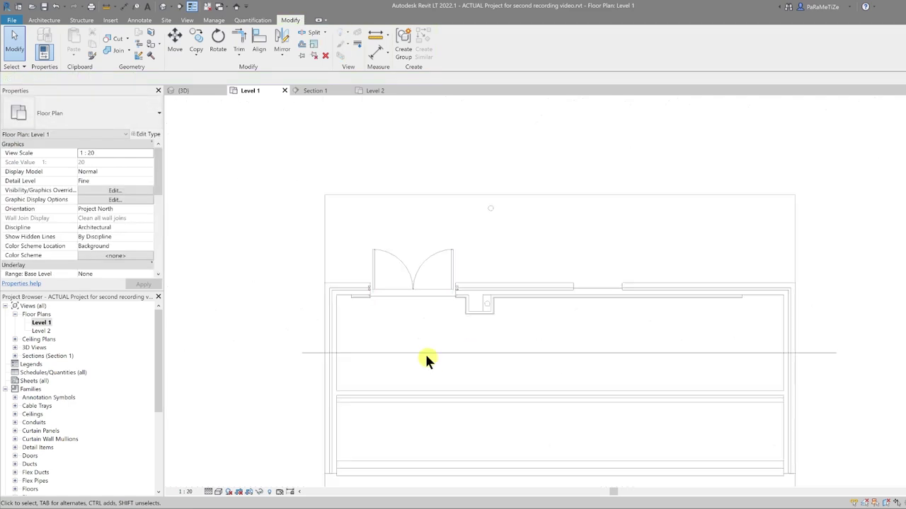
Step: Draw matching Wall Lining walls around the room's remaining sides with the location line at Finish Face: Exterior, and check the corners
scroll(375, 255, up, 2)
scroll(350, 187, up, 2)
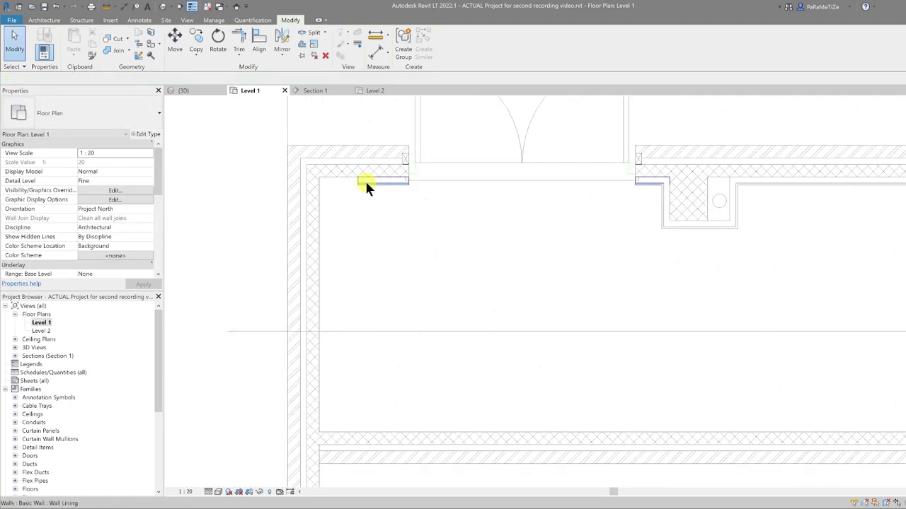
click(367, 186)
scroll(444, 181, up, 3)
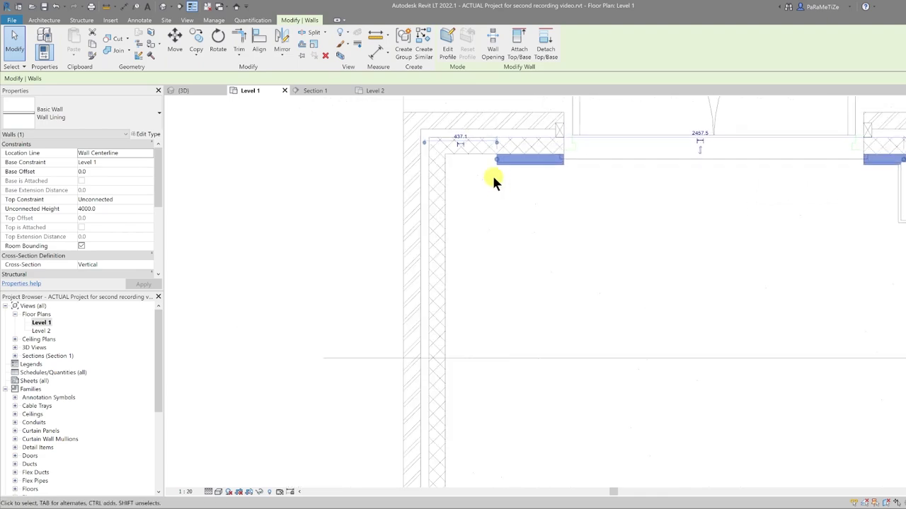
key(c)
key(s)
click(237, 78)
click(241, 103)
scroll(432, 163, up, 5)
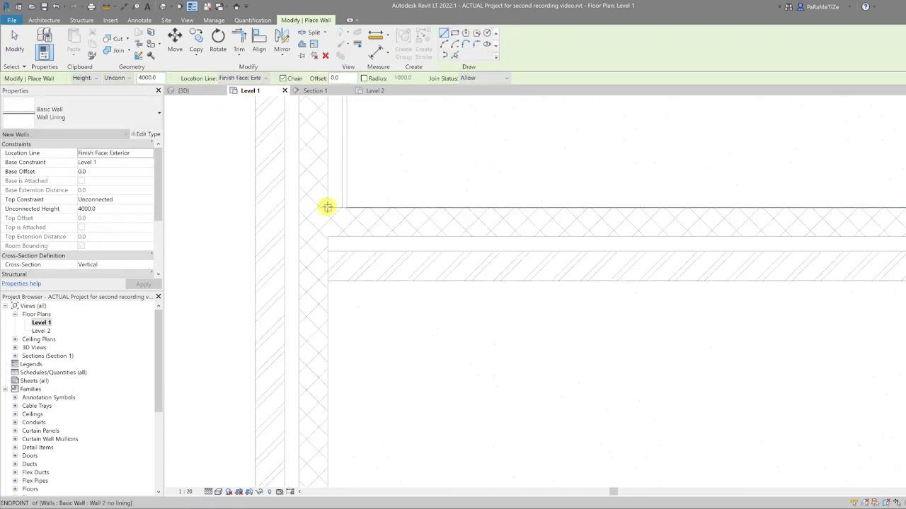
scroll(596, 208, down, 5)
key(Escape)
key(Escape)
scroll(582, 192, up, 4)
scroll(530, 182, down, 4)
scroll(627, 253, up, 4)
scroll(395, 253, down, 5)
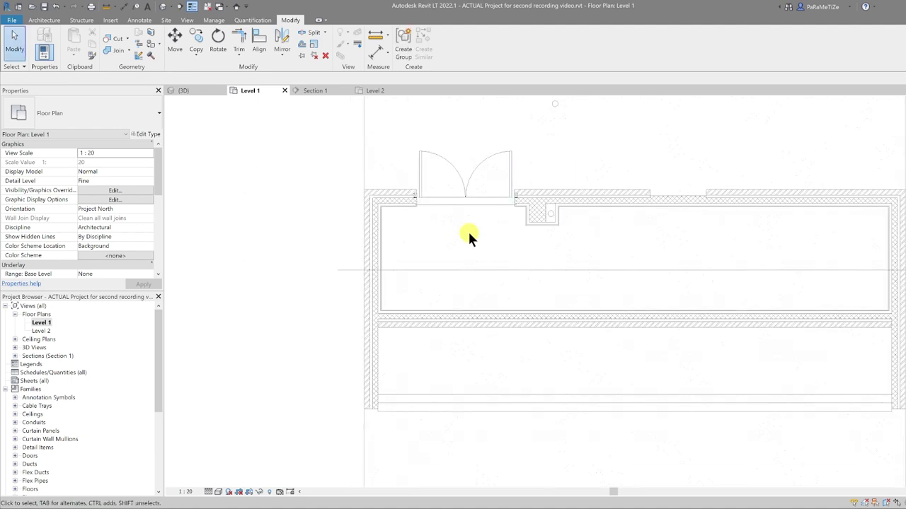
Step: In the 3D view, attach the top of the long wall lining beyond the boxed column to Floor 1, using wireframe display
click(193, 92)
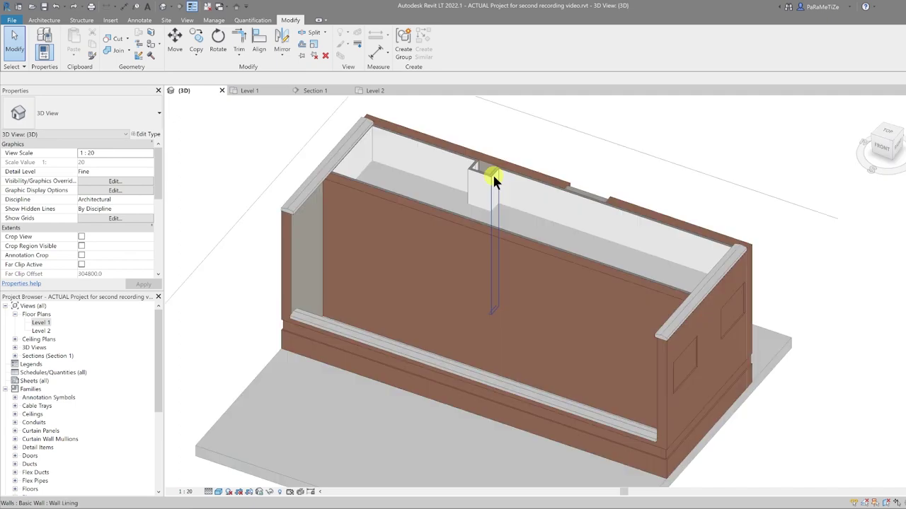
scroll(508, 174, up, 2)
click(513, 171)
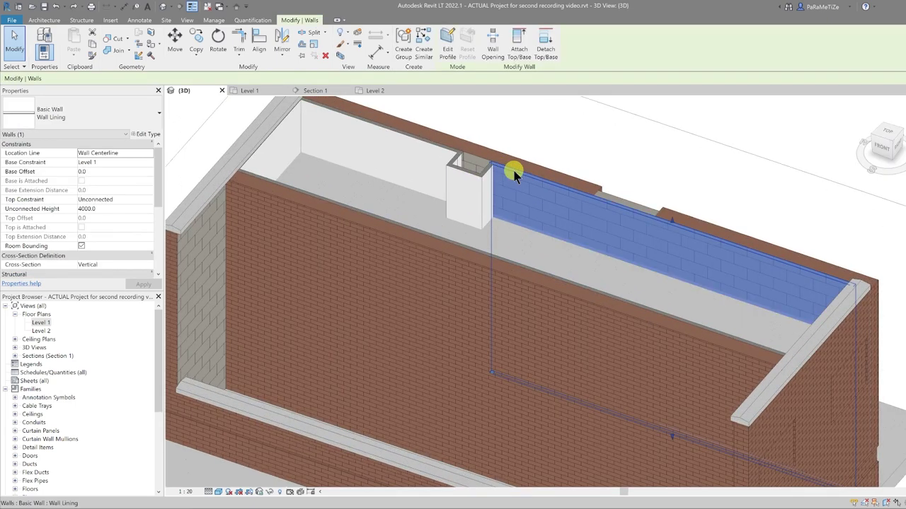
scroll(515, 190, down, 3)
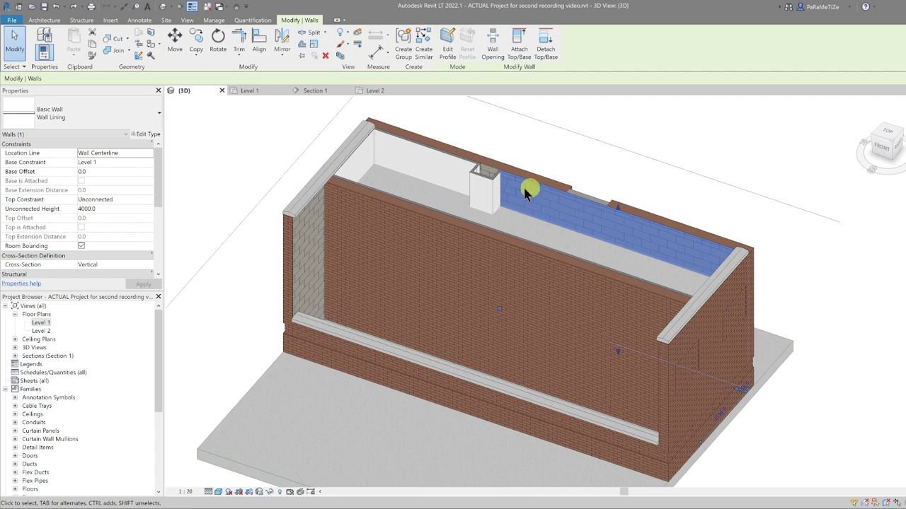
click(517, 49)
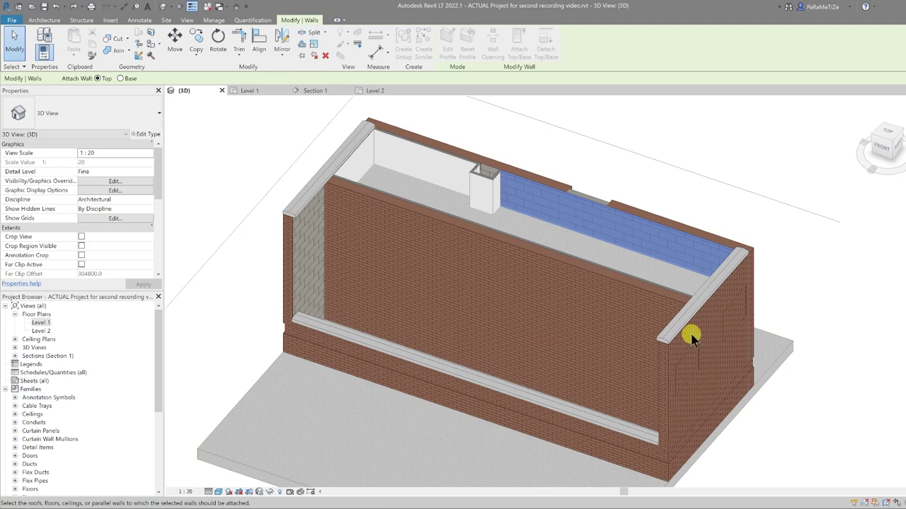
key(w)
key(f)
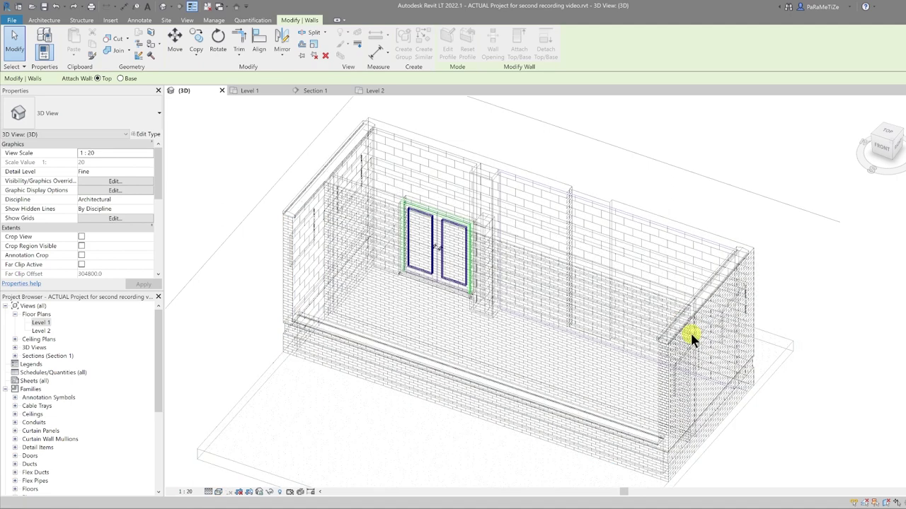
click(630, 253)
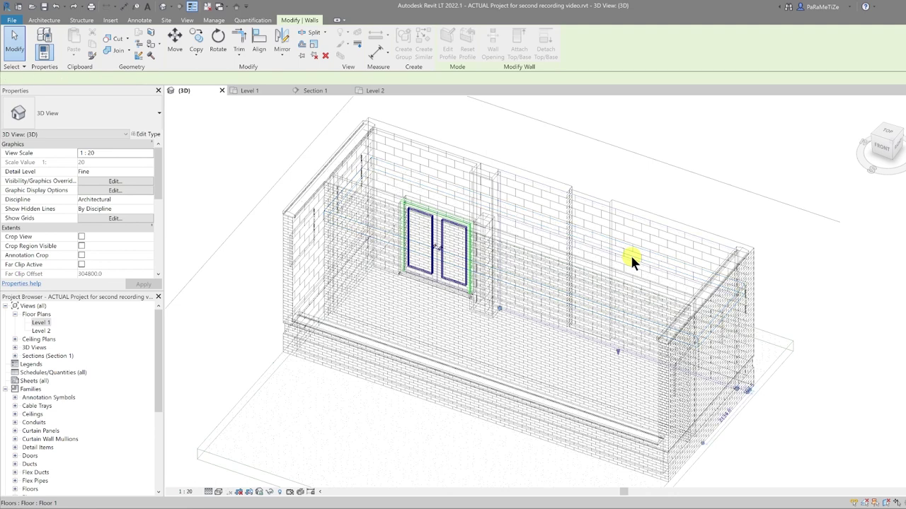
Step: Deselect the attached wall lining and set the 3D view's visual style to Consistent Colors
key(Escape)
click(218, 491)
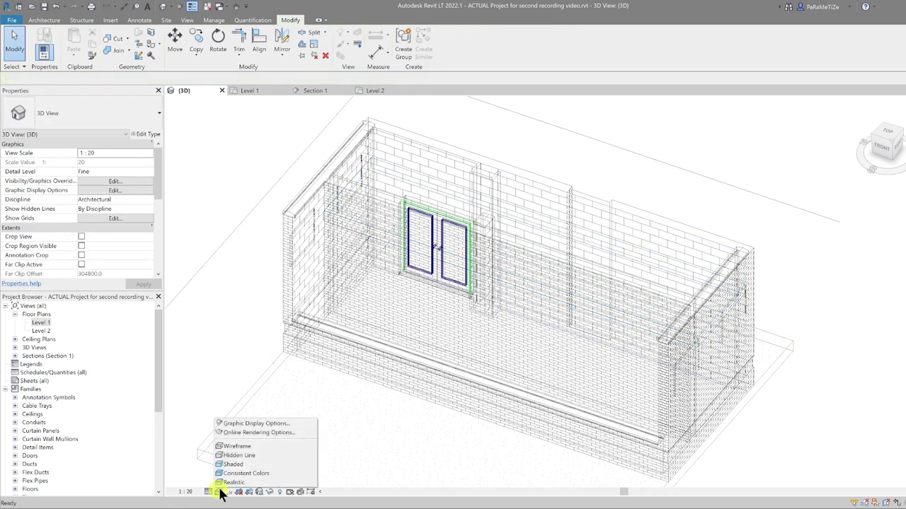
click(252, 472)
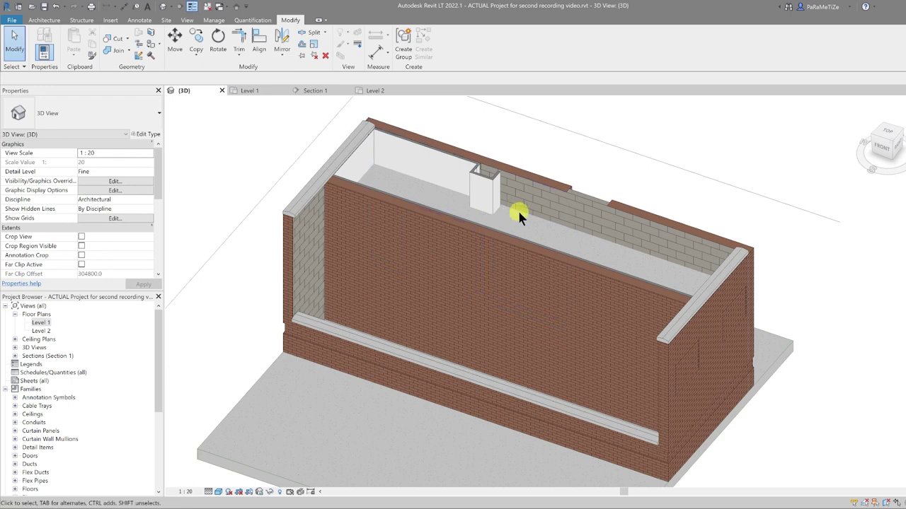
Step: Select the remaining Wall Lining walls in wireframe display, attach their tops to Floor 1, and restore the Consistent Colors visual style
key(Tab)
click(495, 180)
key(w)
key(f)
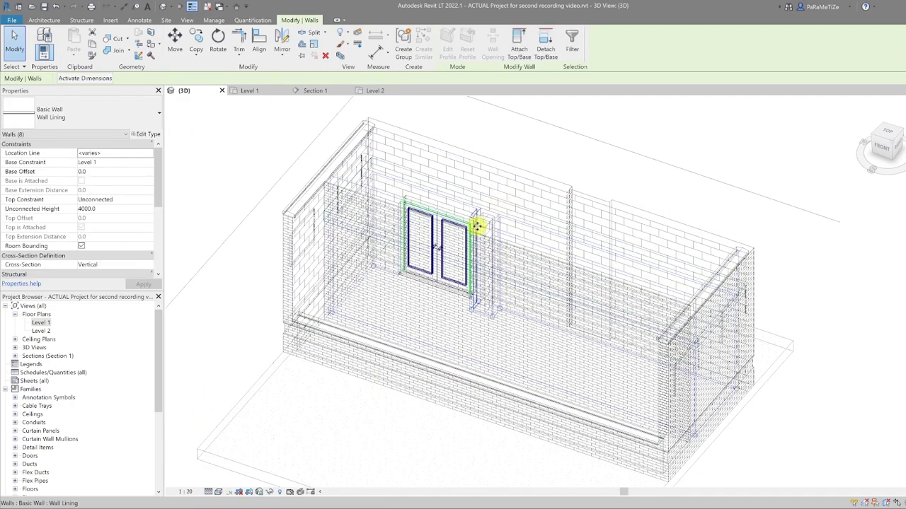
key(Escape)
click(218, 492)
click(242, 473)
Step: Temporarily hide the long front brick wall, examine how the wall linings meet the underside of the floor, and restore the hidden wall
shift+middle_drag(425, 354, 542, 283)
scroll(579, 354, up, 5)
shift+middle_drag(582, 356, 558, 297)
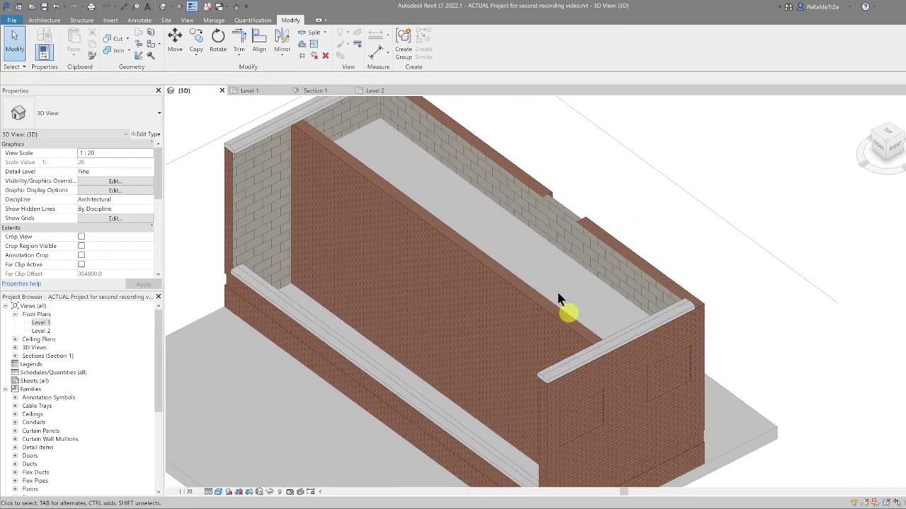
click(389, 195)
shift+middle_drag(388, 192, 450, 267)
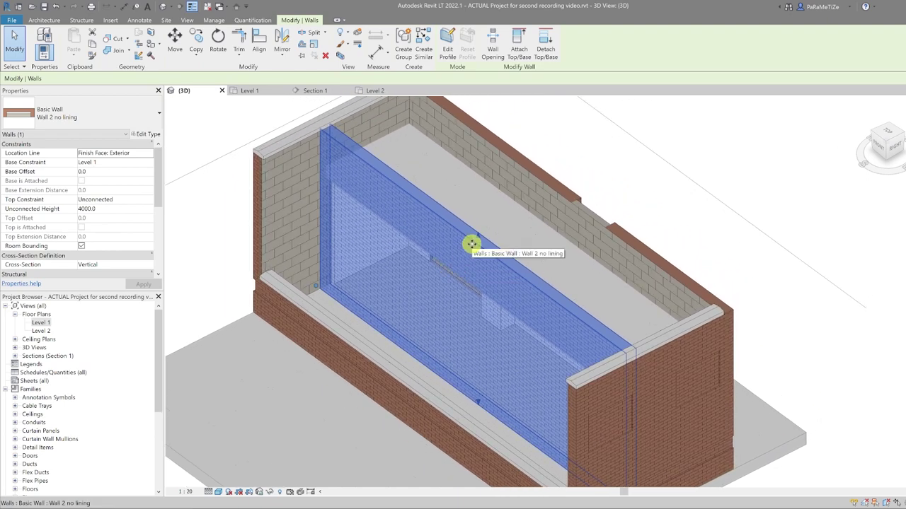
key(h)
key(h)
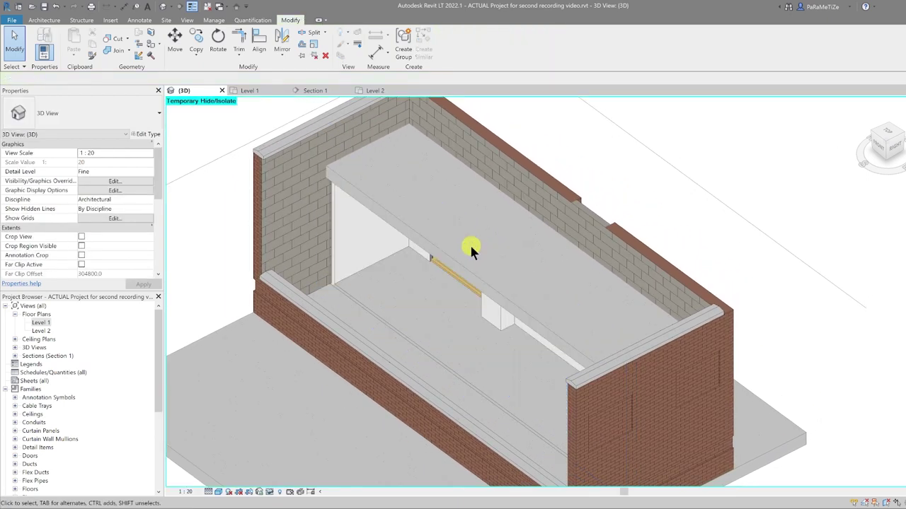
shift+middle_drag(424, 337, 330, 192)
scroll(277, 318, up, 2)
click(277, 318)
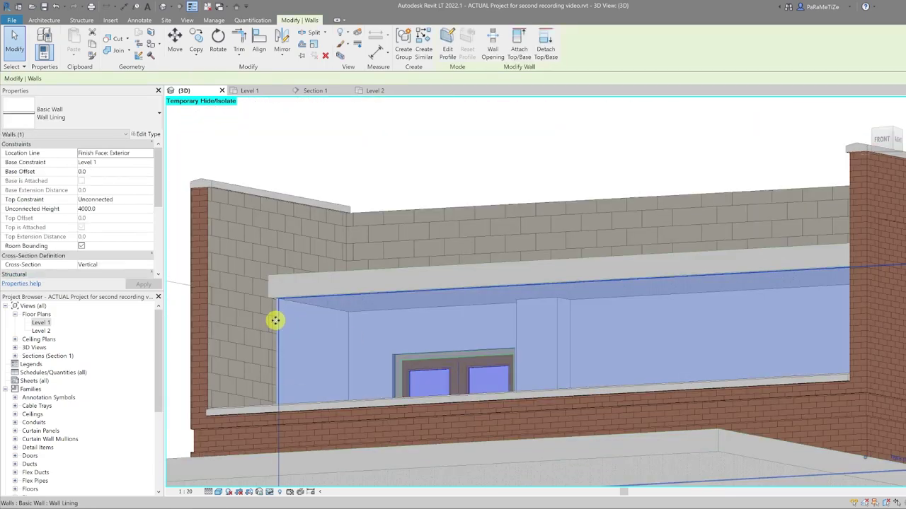
click(605, 261)
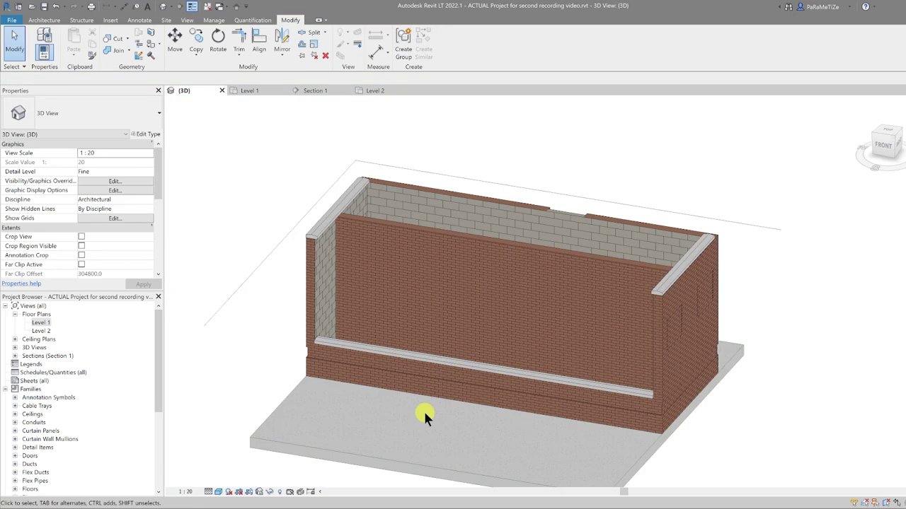
Step: Open the front Wall 2 no lining wall's profile for editing and add a line offset 300 mm above the floor's edge
shift+middle_drag(376, 244, 388, 259)
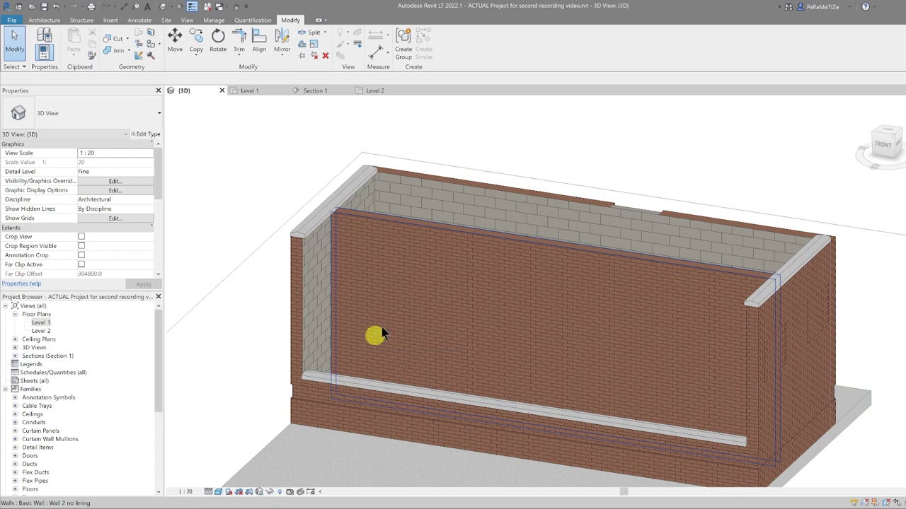
click(441, 241)
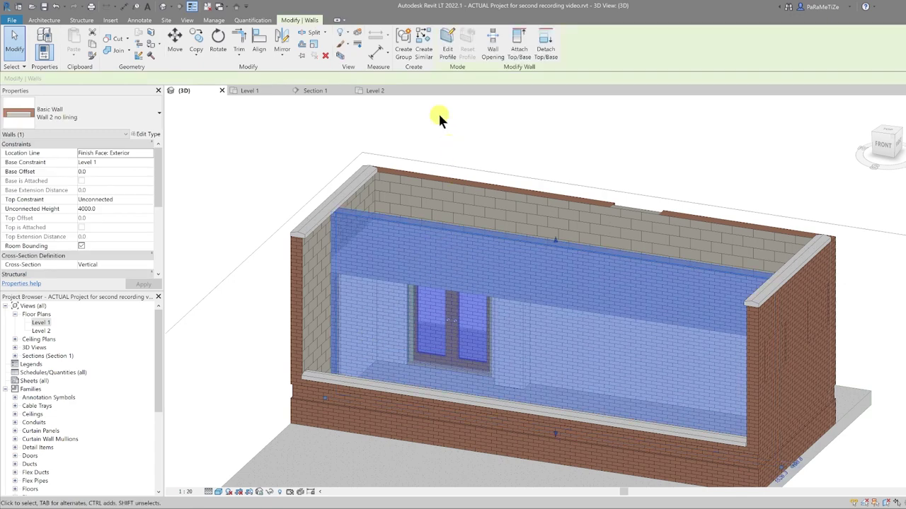
click(445, 39)
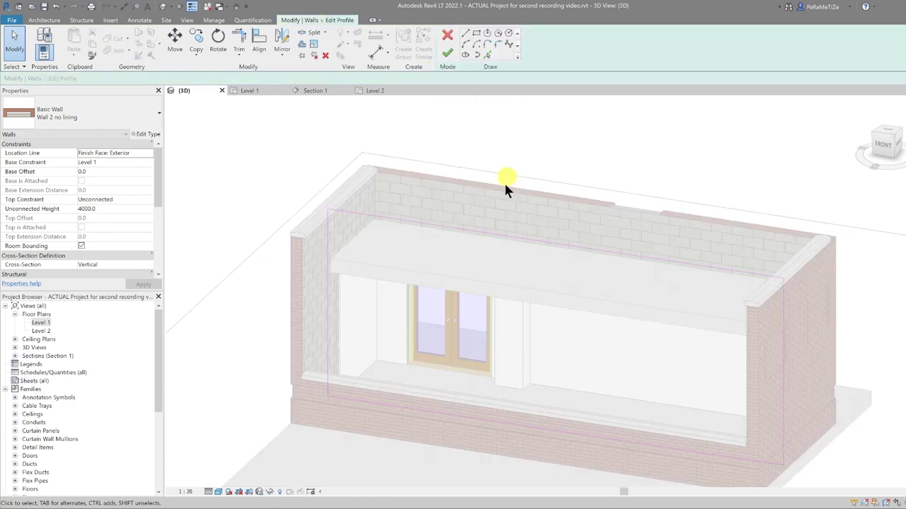
shift+middle_drag(462, 304, 474, 284)
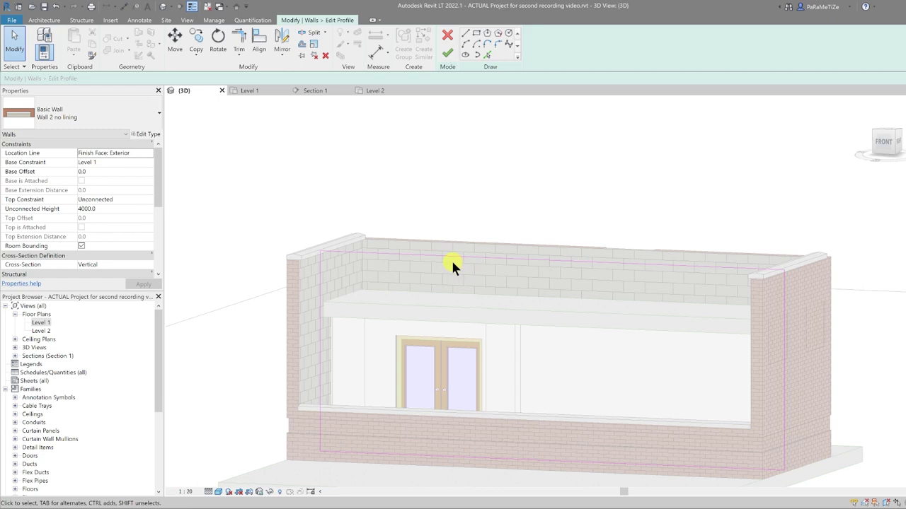
click(487, 55)
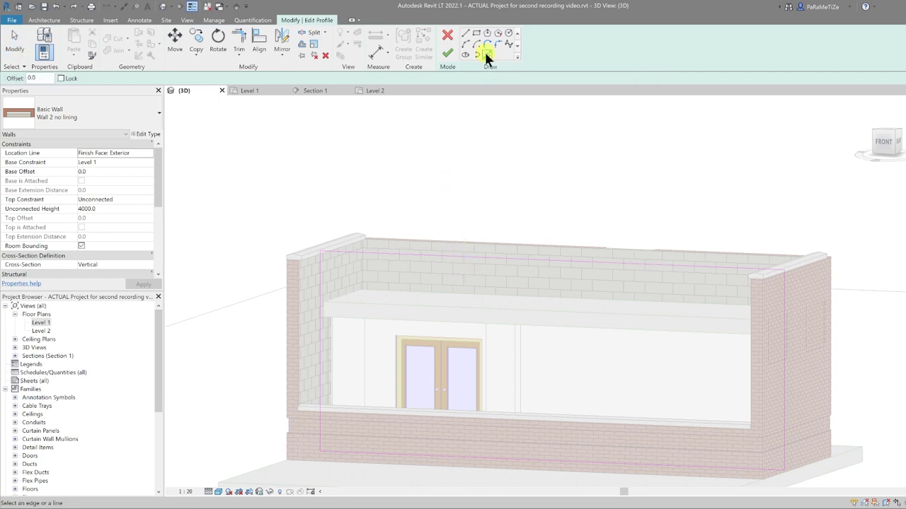
click(31, 78)
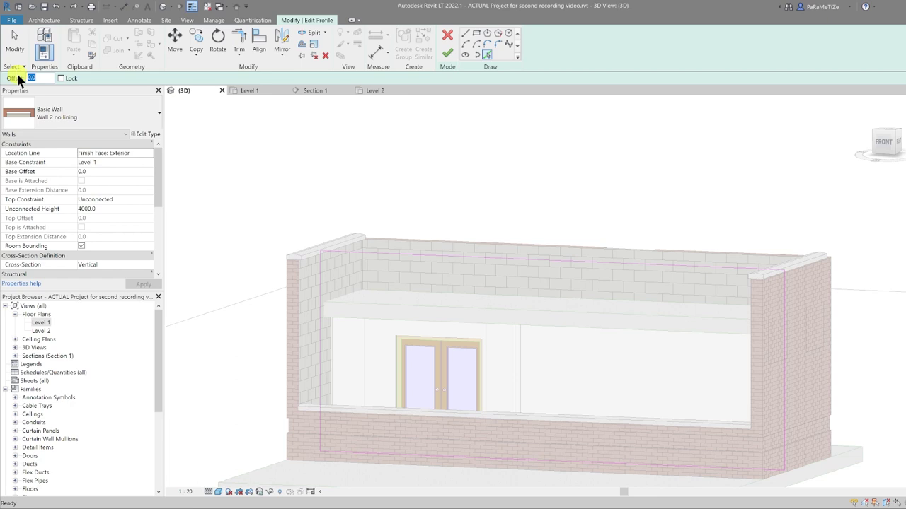
text(3)
key(Return)
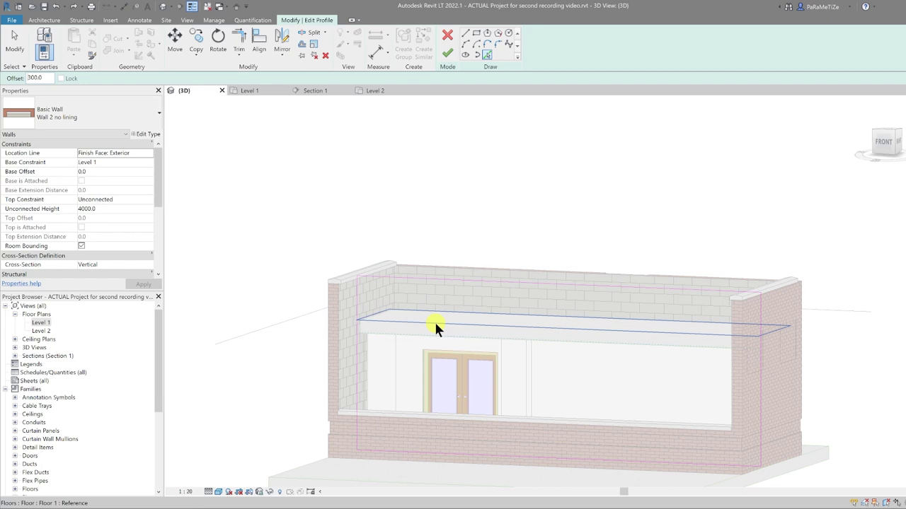
click(437, 322)
scroll(380, 316, up, 3)
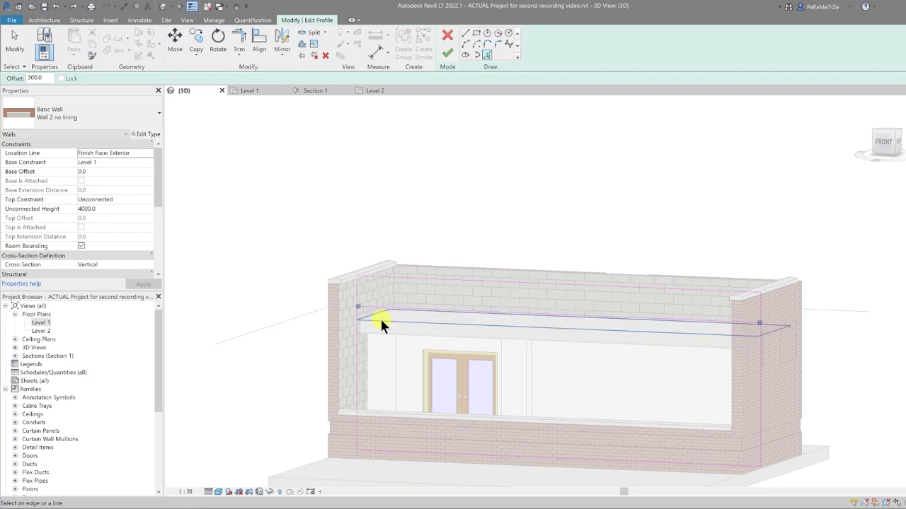
Step: Draw a vertical line down from the top edge's midpoint to the new horizontal line and offset copies 450 mm to both sides
scroll(379, 315, down, 3)
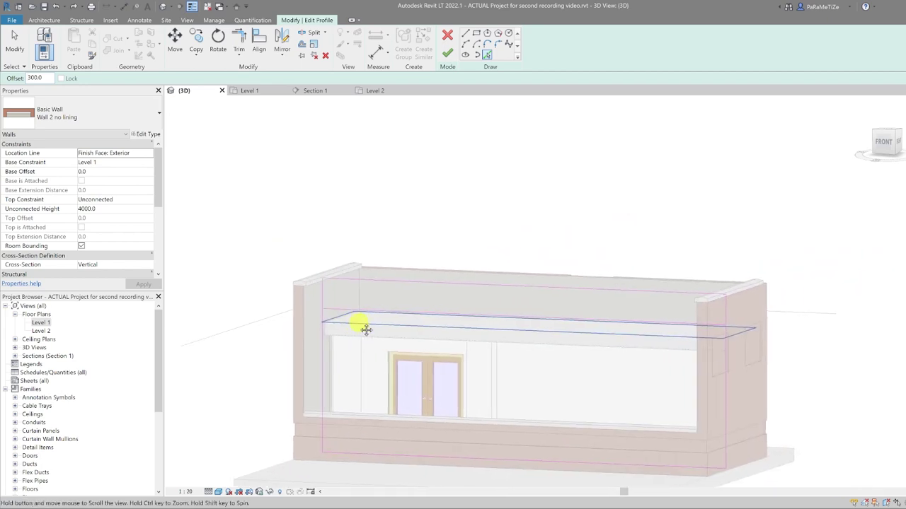
shift+middle_drag(396, 348, 433, 358)
click(465, 34)
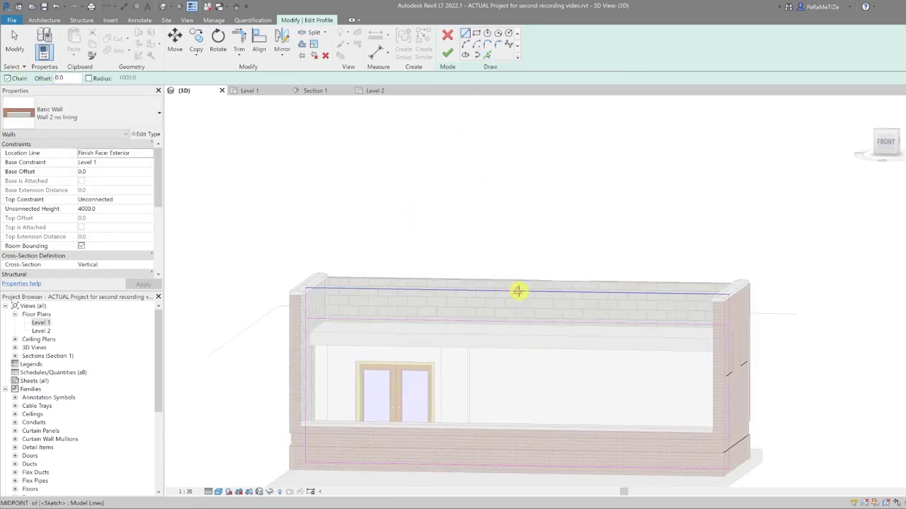
click(301, 43)
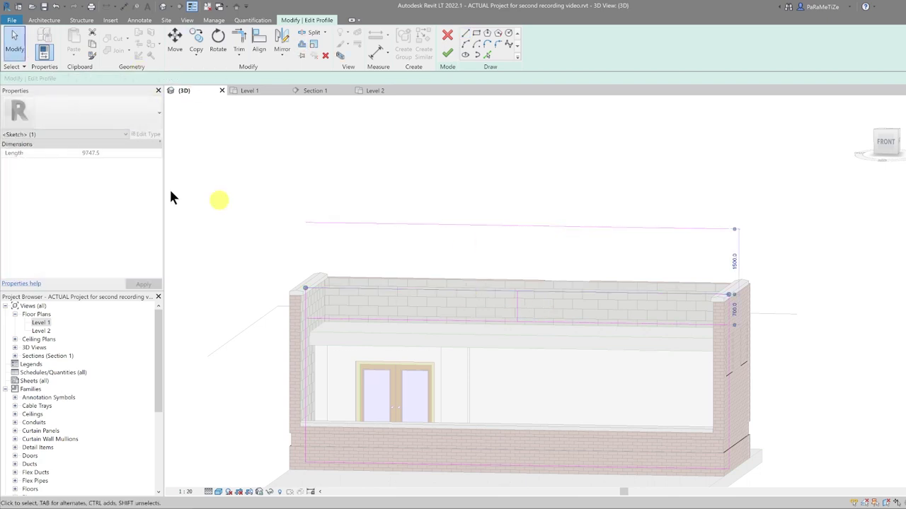
text(450)
click(534, 323)
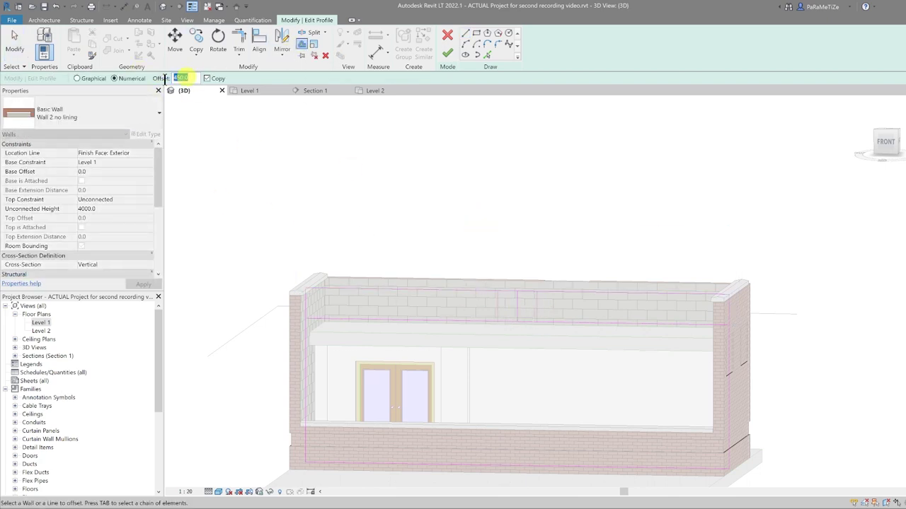
Step: Split and trim the horizontal lines between the evenly spaced verticals to form a battlement outline along the profile's right half
key(Escape)
key(s)
key(l)
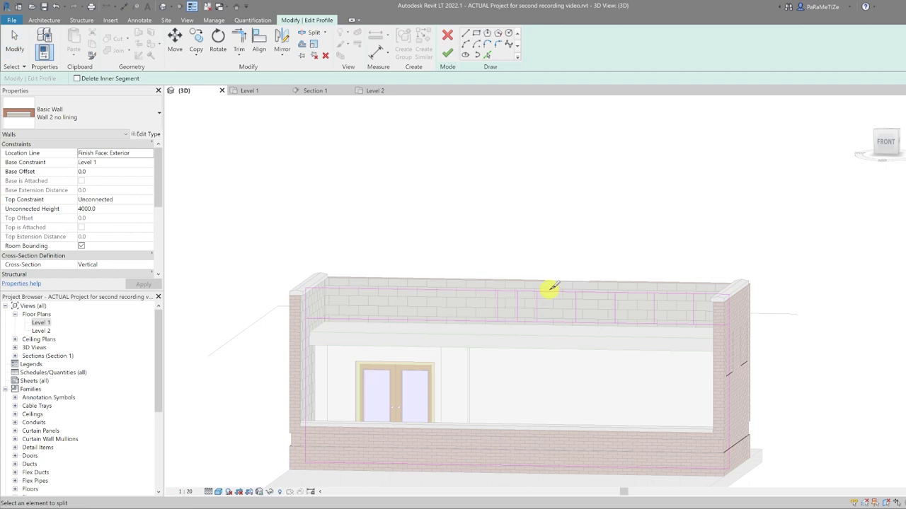
click(710, 307)
click(813, 488)
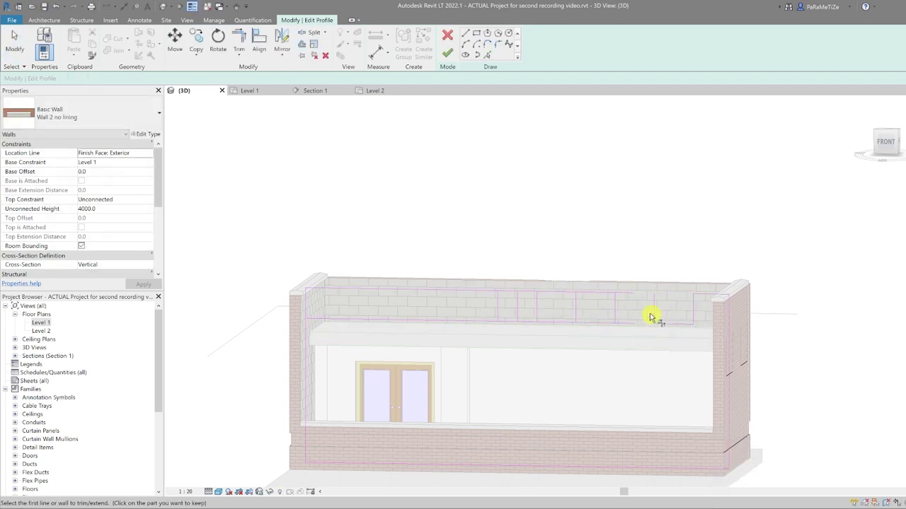
click(606, 309)
click(759, 497)
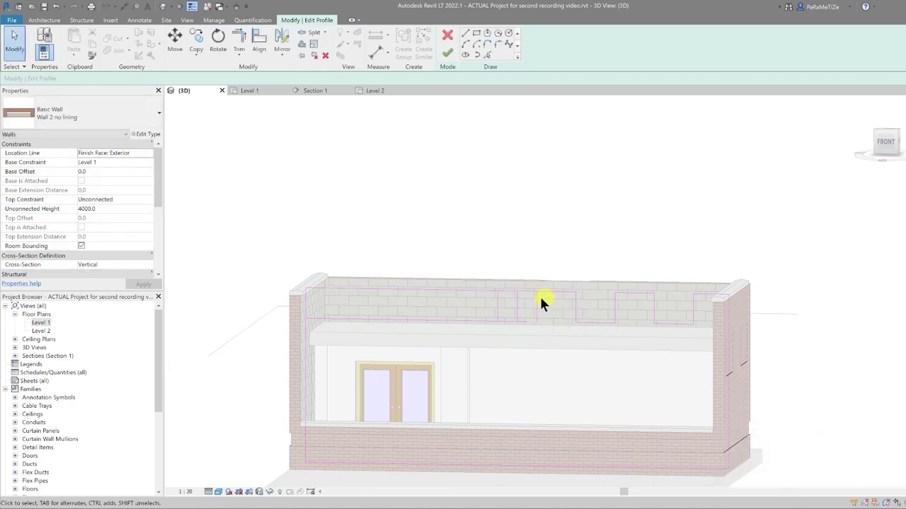
Step: Mirror the right-hand battlement lines about the central vertical line and remove the leftover construction lines at the centre
click(528, 295)
click(778, 498)
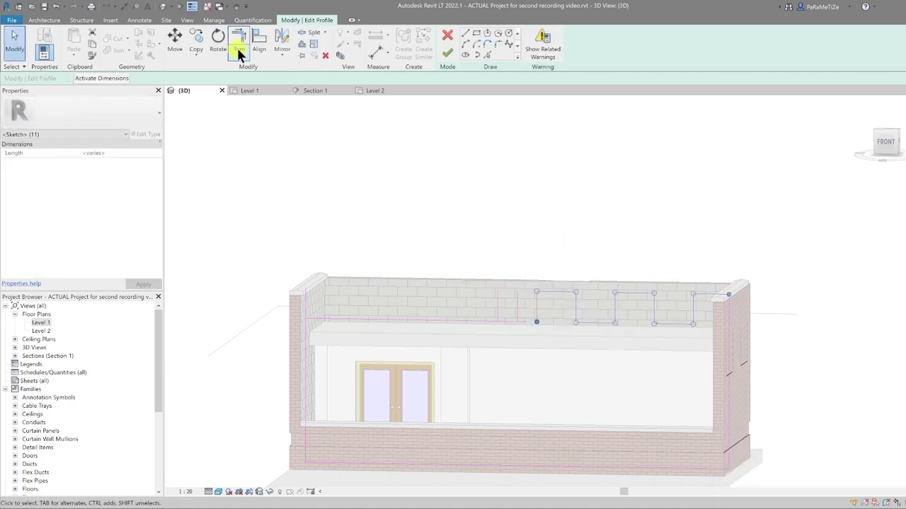
click(508, 313)
key(Escape)
key(Escape)
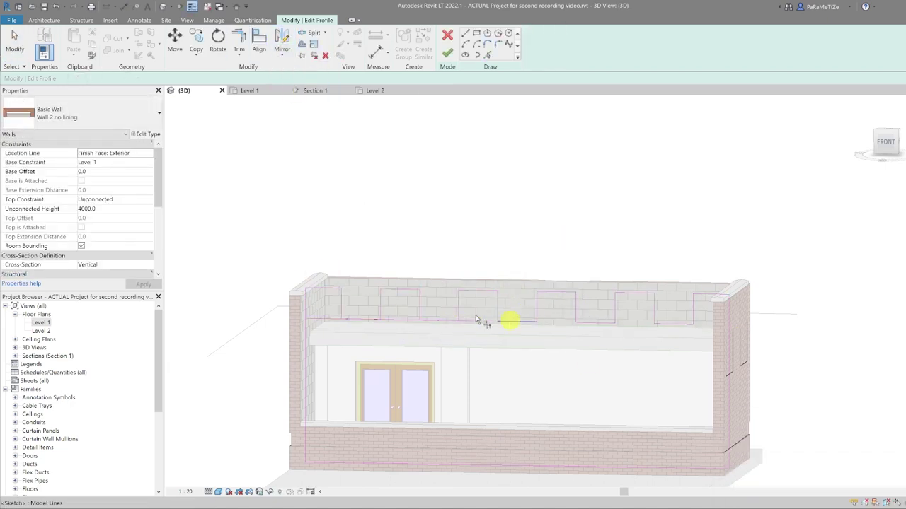
Step: Trim the battlement lines in the left half into one continuous stepped outline and try to finish the profile
click(465, 290)
key(Escape)
key(l)
key(i)
click(498, 292)
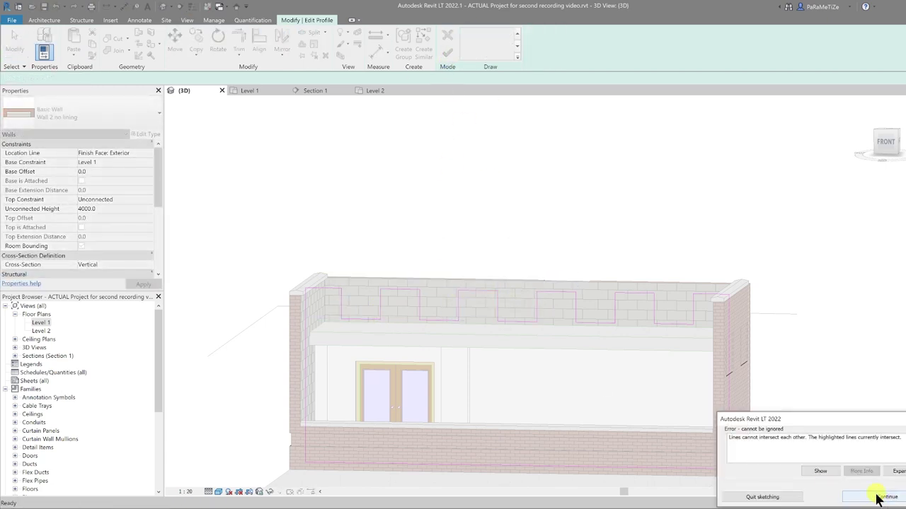
Step: Clean up the intersecting sketch lines and finish the front wall's battlement profile
key(Escape)
click(539, 48)
key(Escape)
click(465, 299)
click(522, 272)
click(448, 53)
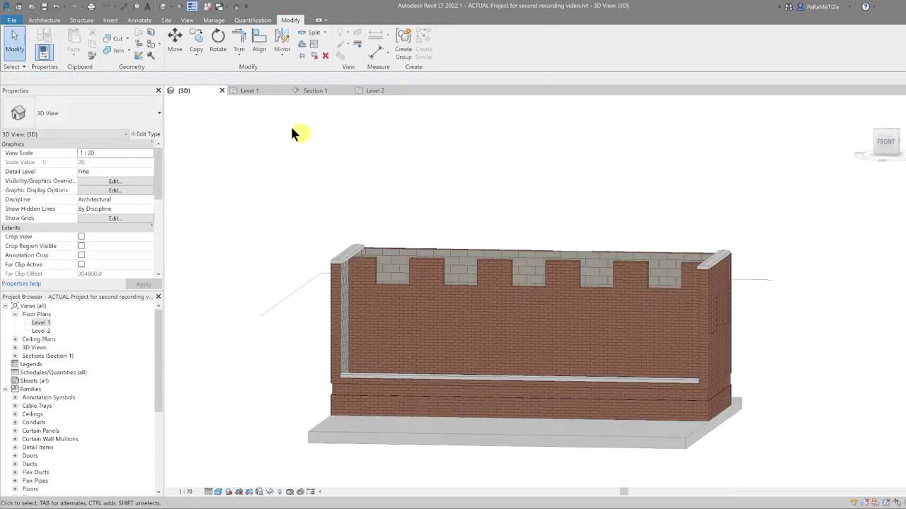
Step: In the Level 1 floor plan, examine the junction between the front wall and the left side wall
click(248, 90)
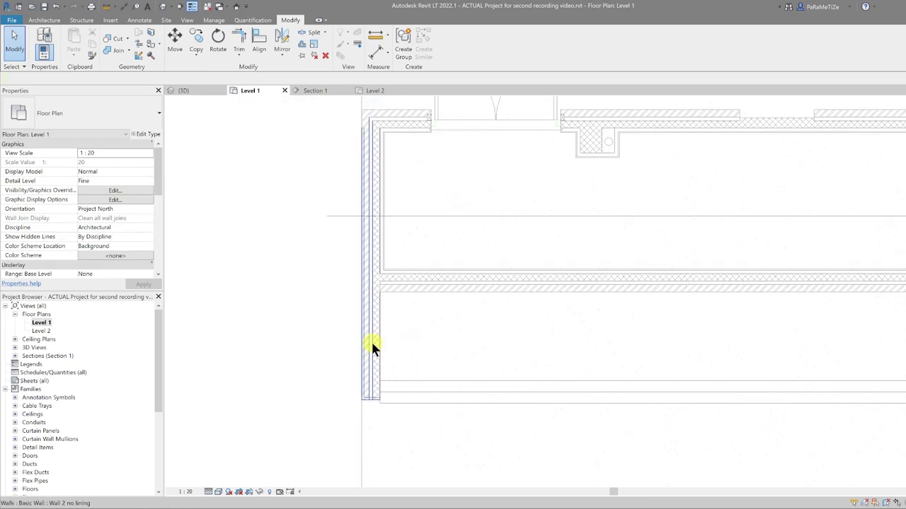
scroll(374, 346, up, 2)
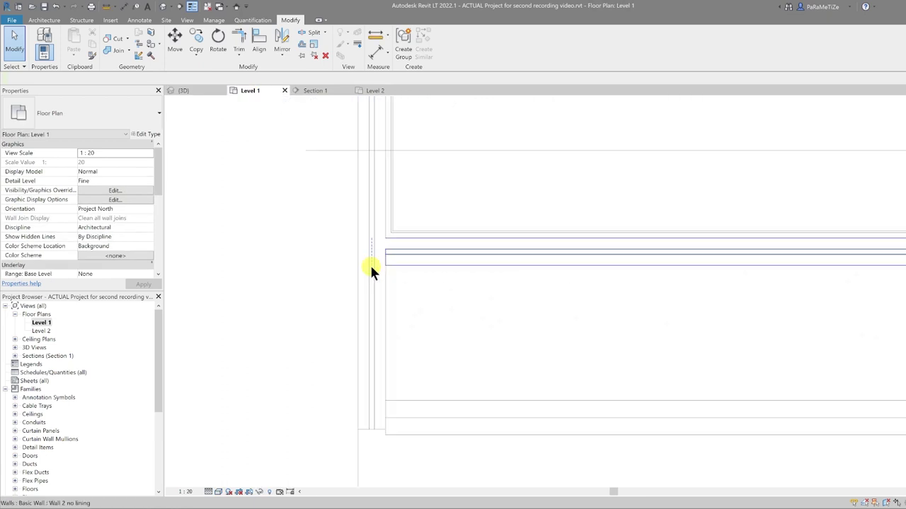
scroll(373, 263, down, 1)
scroll(374, 293, up, 1)
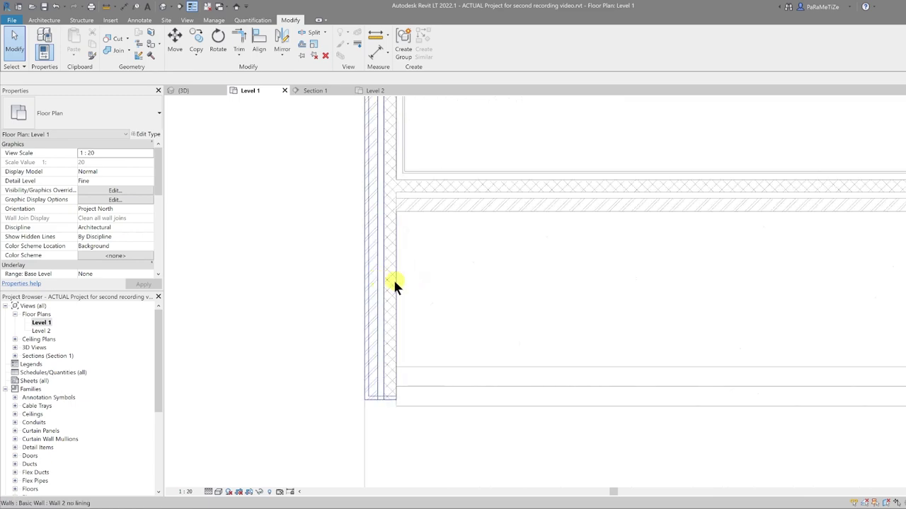
scroll(375, 283, down, 5)
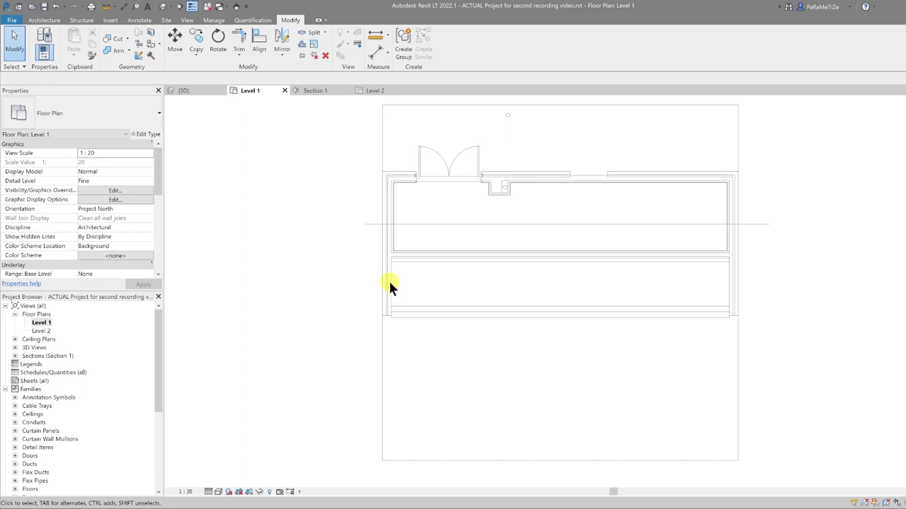
scroll(754, 299, up, 3)
scroll(721, 293, down, 2)
scroll(267, 265, up, 3)
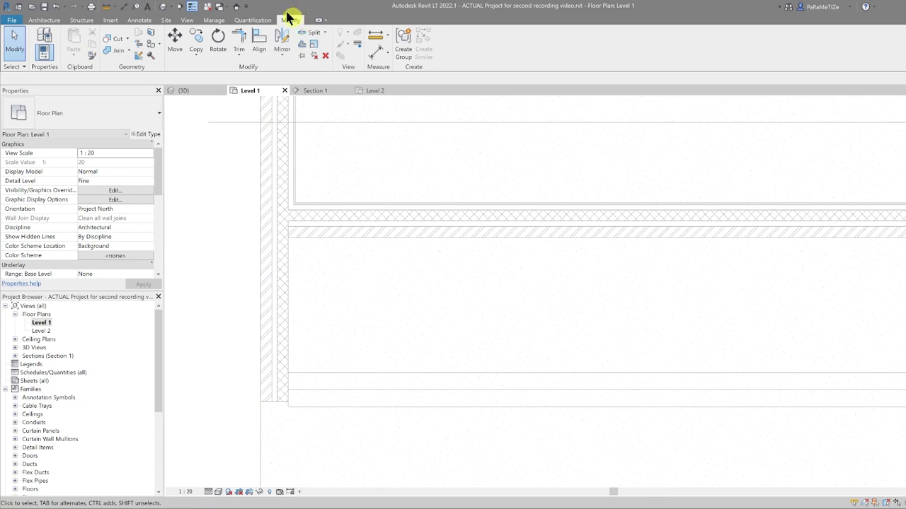
Step: Split the left and right side walls where they meet the front wall in the Level 1 plan
click(307, 29)
scroll(273, 262, up, 3)
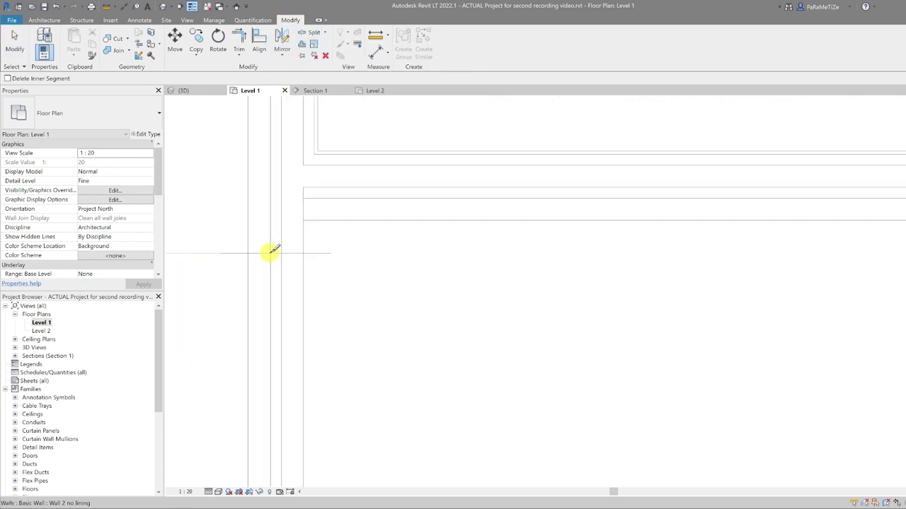
click(295, 196)
scroll(262, 225, down, 4)
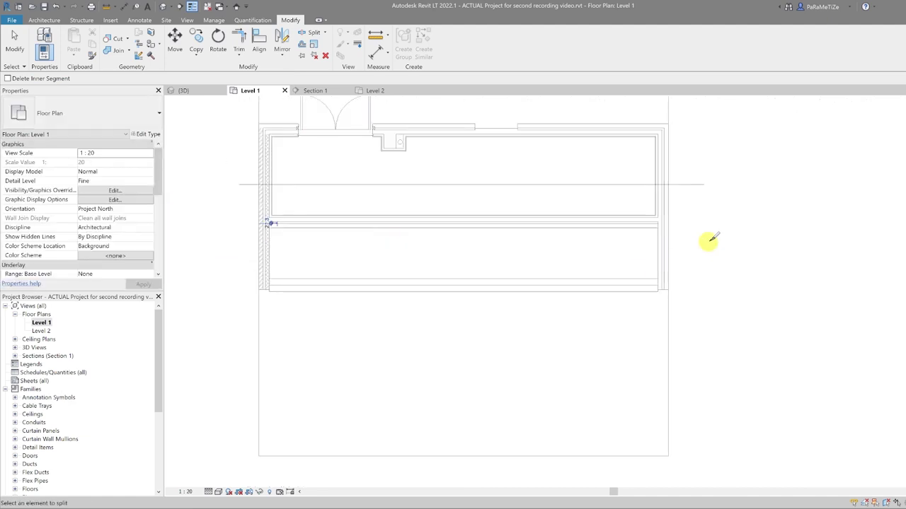
scroll(707, 238, up, 4)
scroll(674, 241, up, 2)
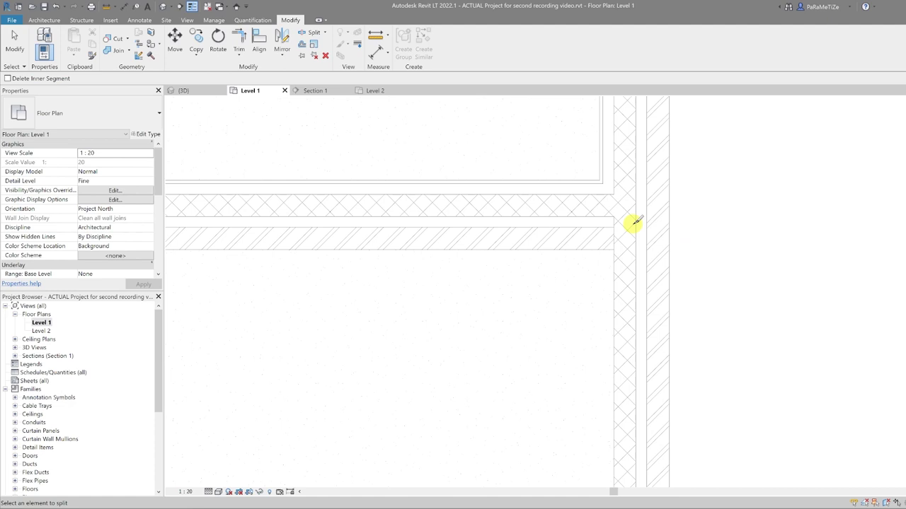
click(637, 222)
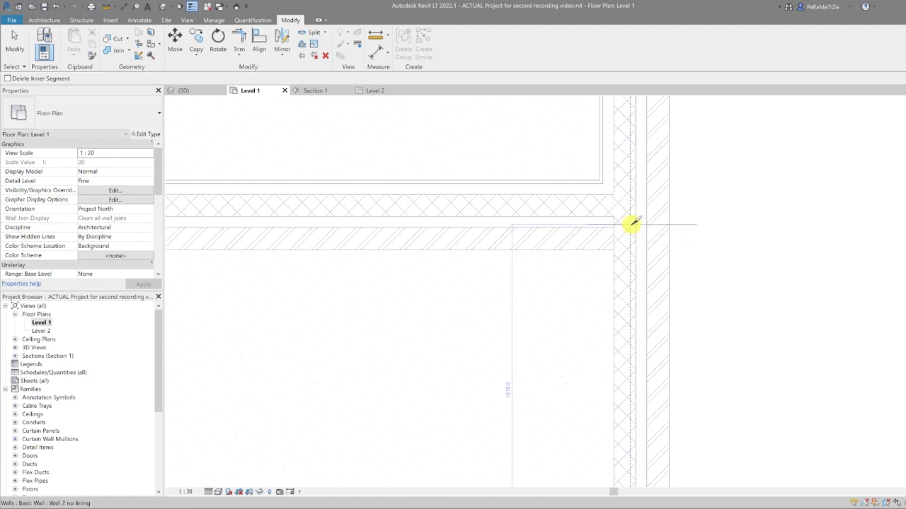
scroll(641, 245, down, 5)
scroll(231, 276, up, 5)
key(Escape)
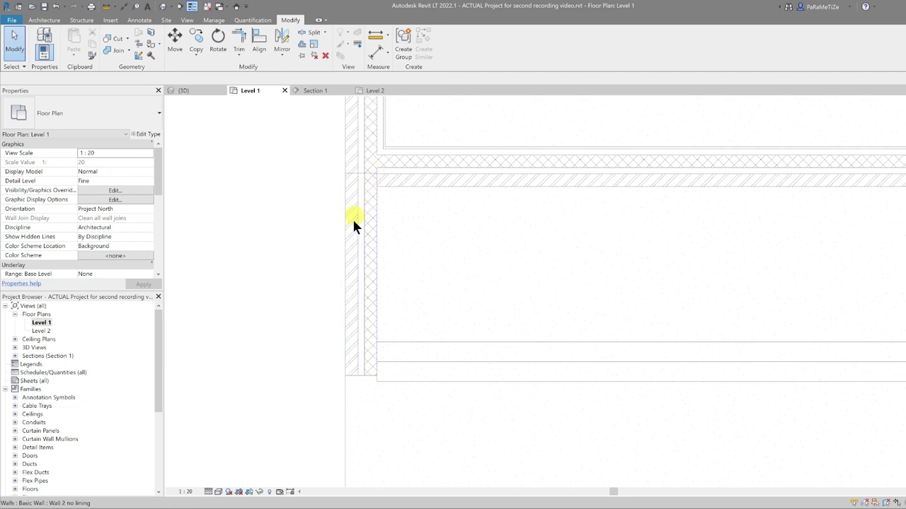
Step: Duplicate the wall type of both side-wall segments in front of the front wall as "Wall 3 double brick"
middle_drag(348, 247, 357, 264)
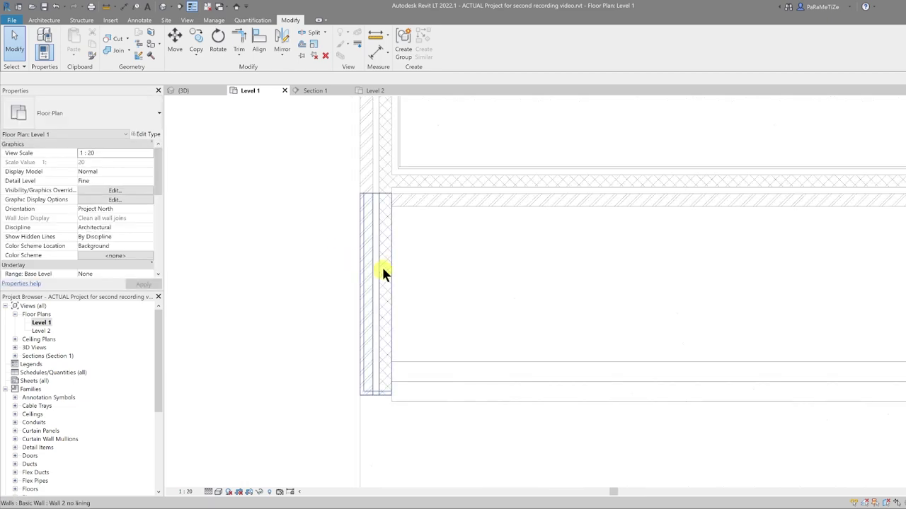
click(381, 277)
scroll(380, 277, down, 4)
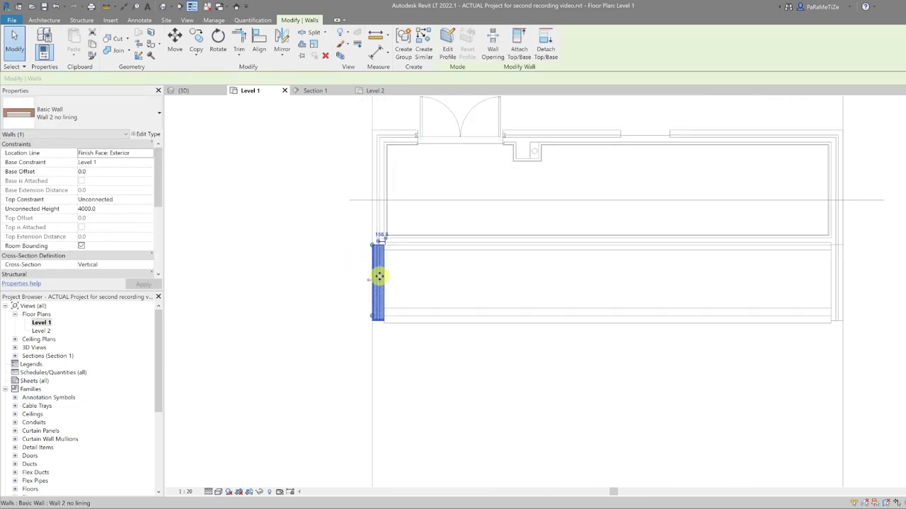
scroll(639, 286, up, 3)
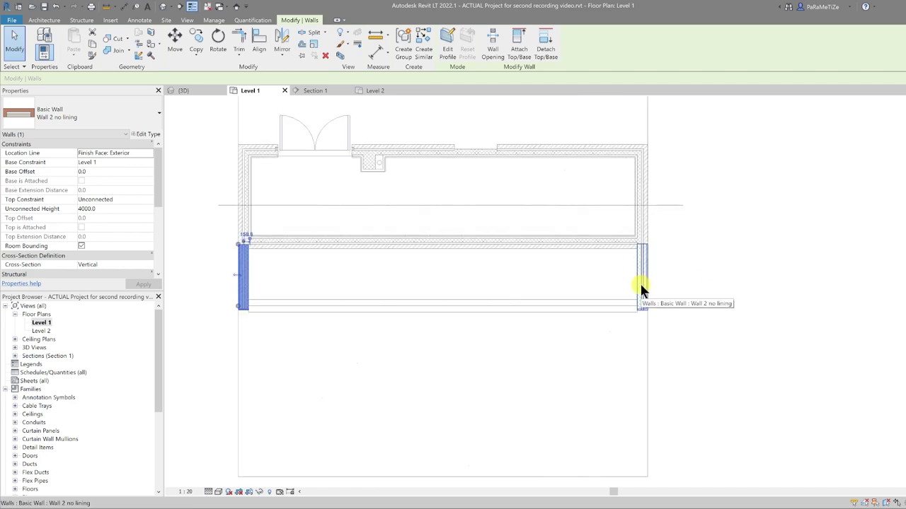
ctrl+click(642, 286)
click(145, 134)
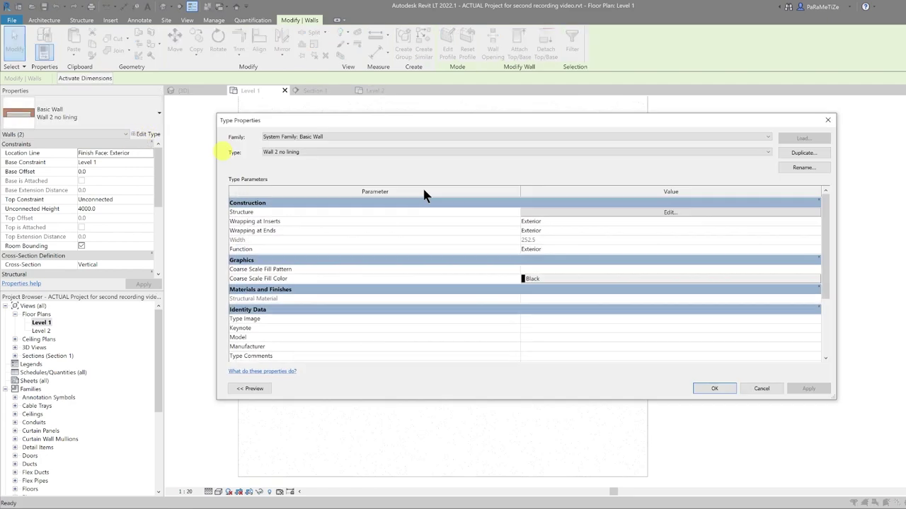
click(807, 153)
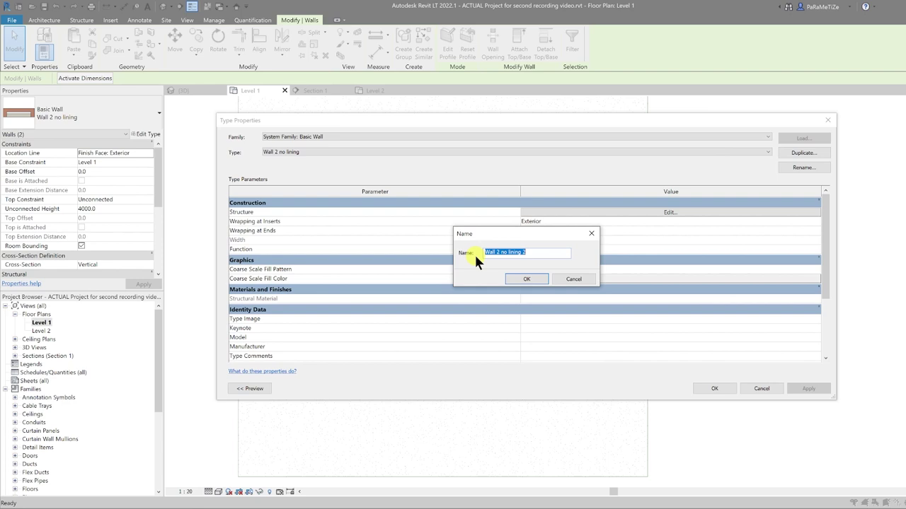
click(499, 253)
click(527, 279)
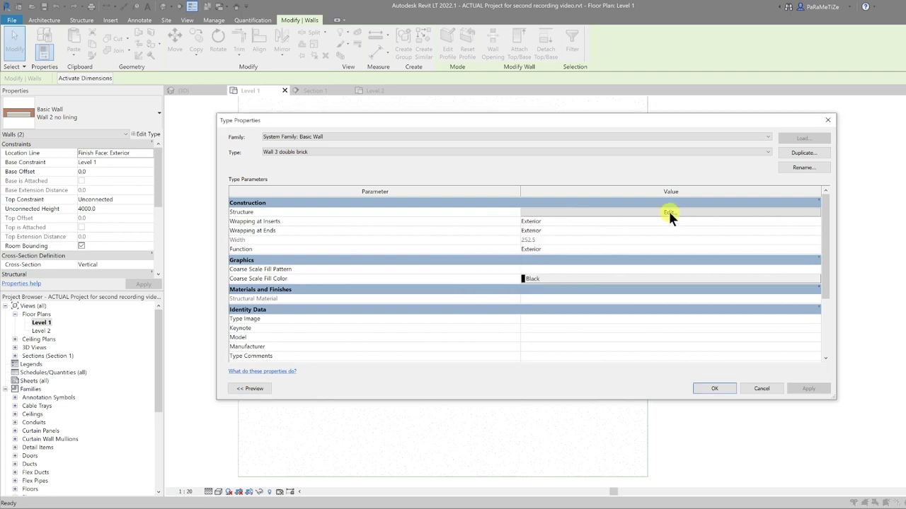
Step: In the Wall 3 double brick assembly, change the inner structure layer to Brick with a thickness of 102.5
click(668, 211)
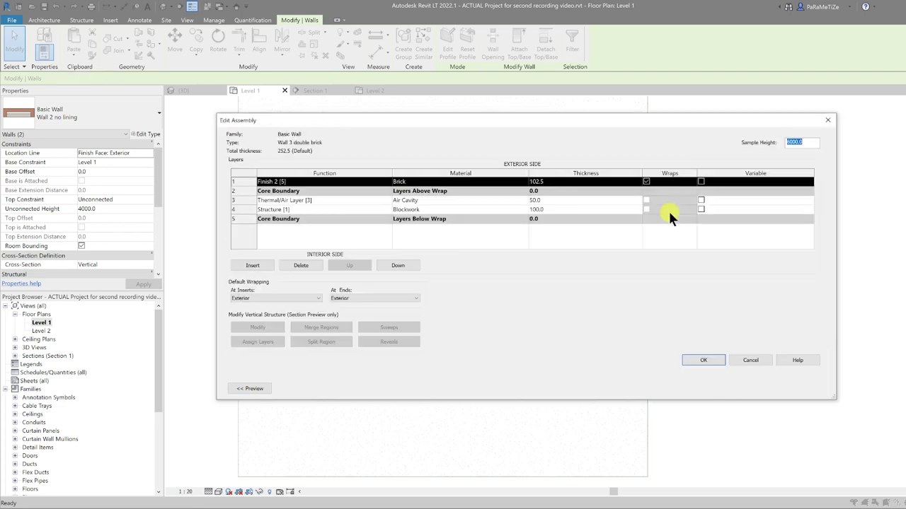
click(424, 181)
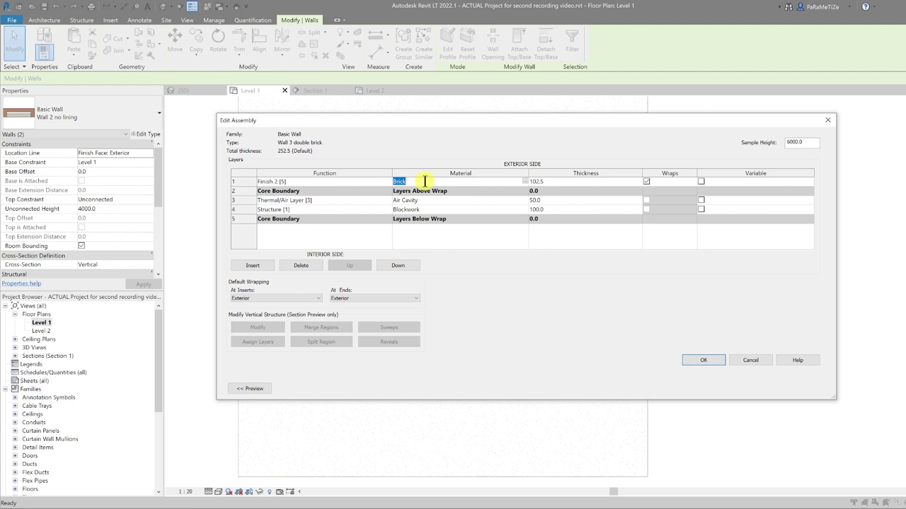
click(438, 209)
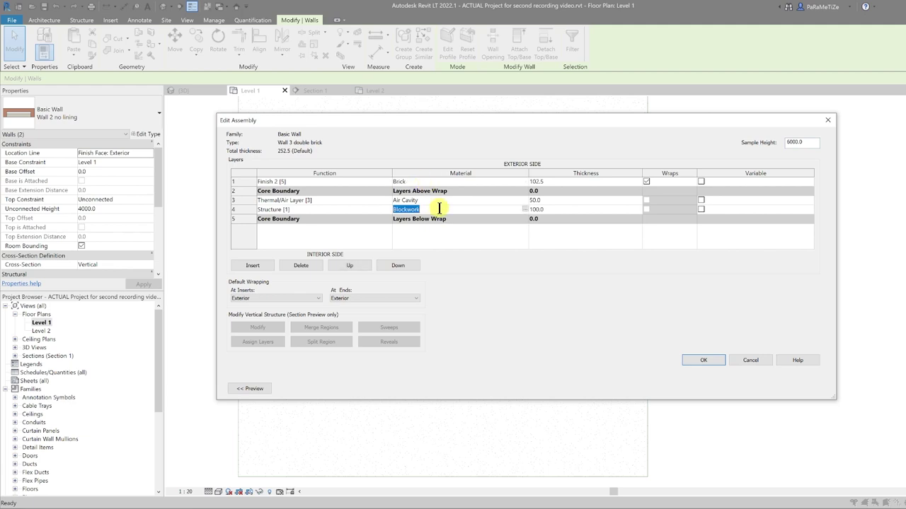
text(Brick)
text(1)
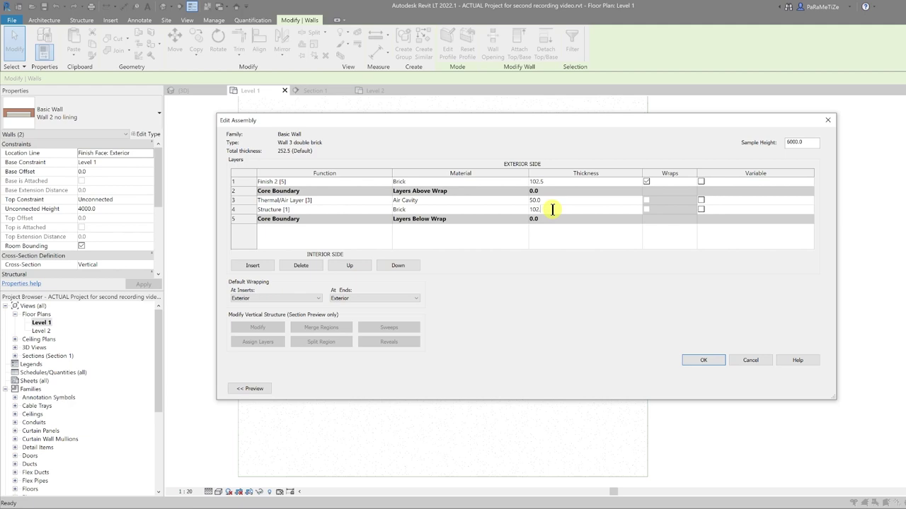
click(703, 360)
click(711, 388)
click(298, 290)
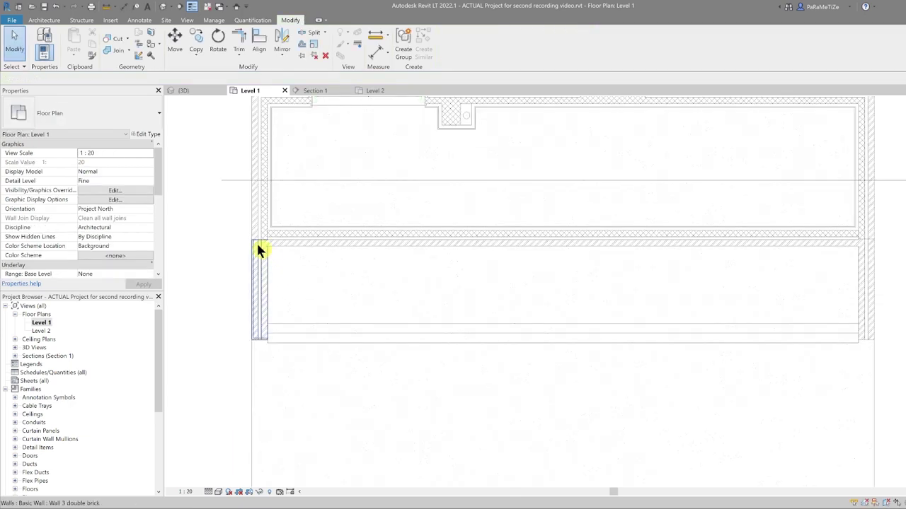
Step: Pull the end of the left double-brick wall back to the outer face of the front wall
scroll(262, 255, up, 5)
middle_drag(319, 281, 353, 274)
scroll(337, 251, up, 3)
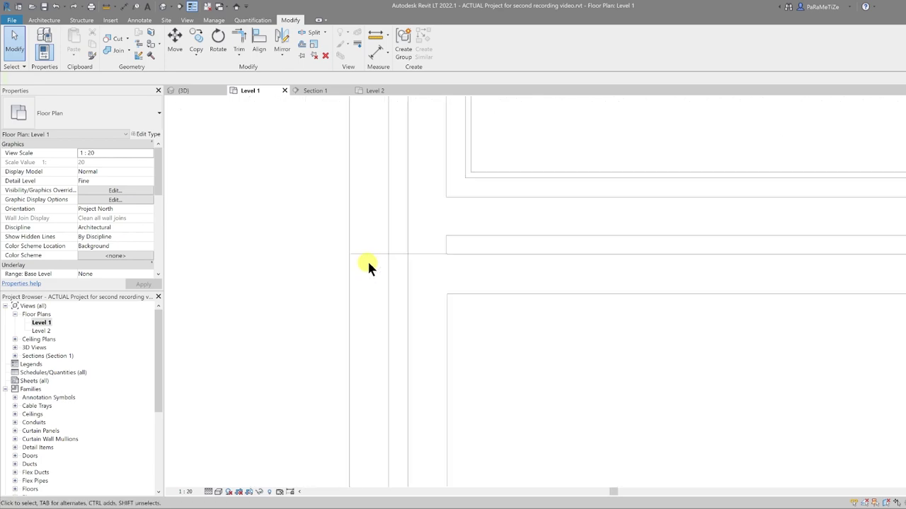
click(385, 333)
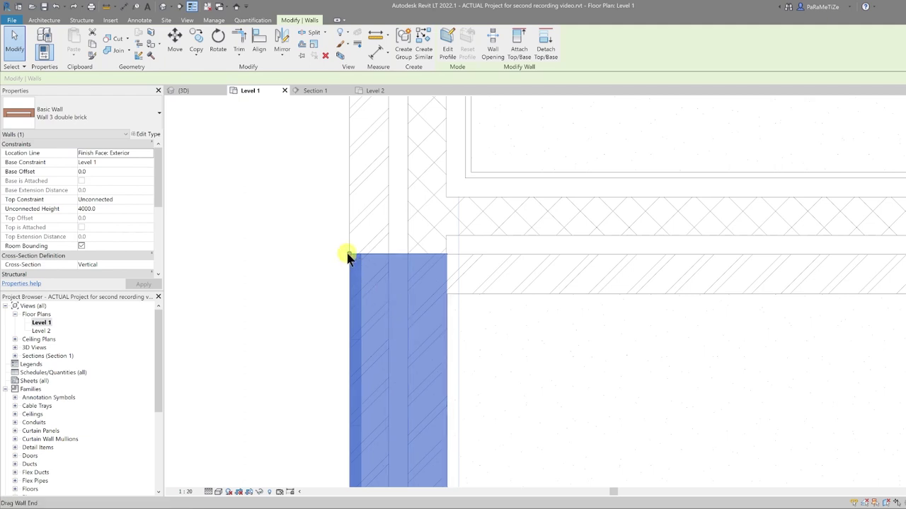
key(r)
key(s)
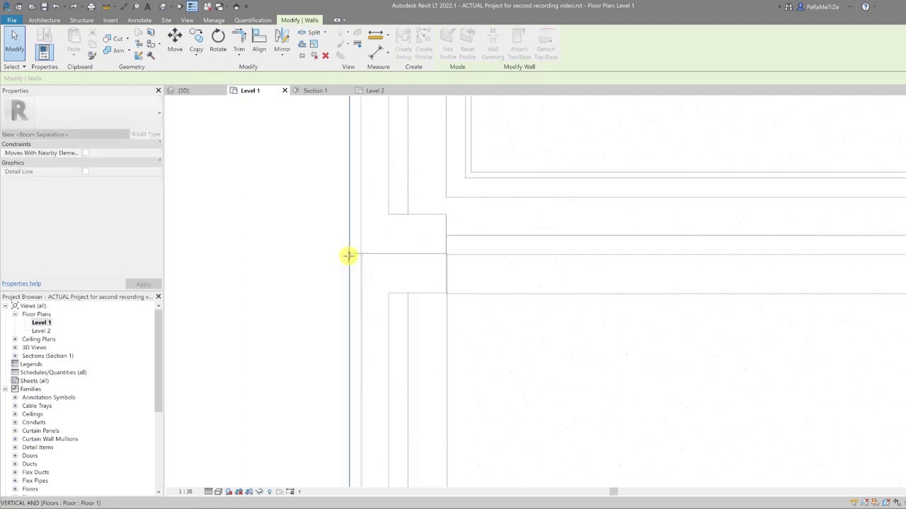
key(Escape)
key(Escape)
scroll(323, 265, down, 2)
scroll(370, 260, down, 5)
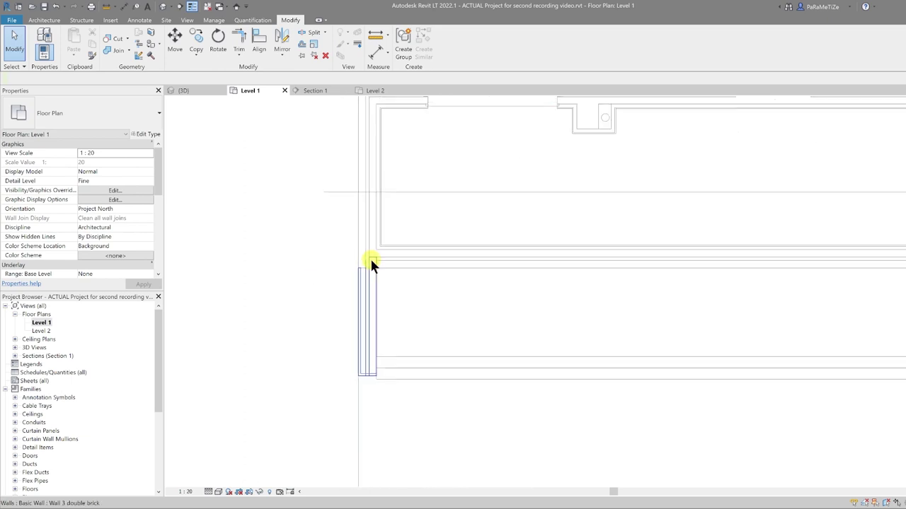
Step: Pull the end of the right double-brick wall back to the outer face of the front wall
scroll(677, 281, down, 1)
scroll(703, 249, up, 8)
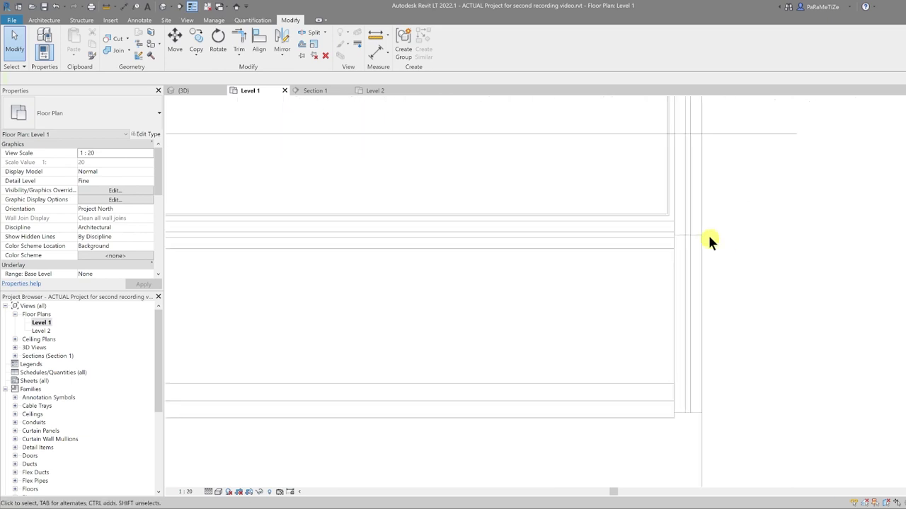
click(656, 247)
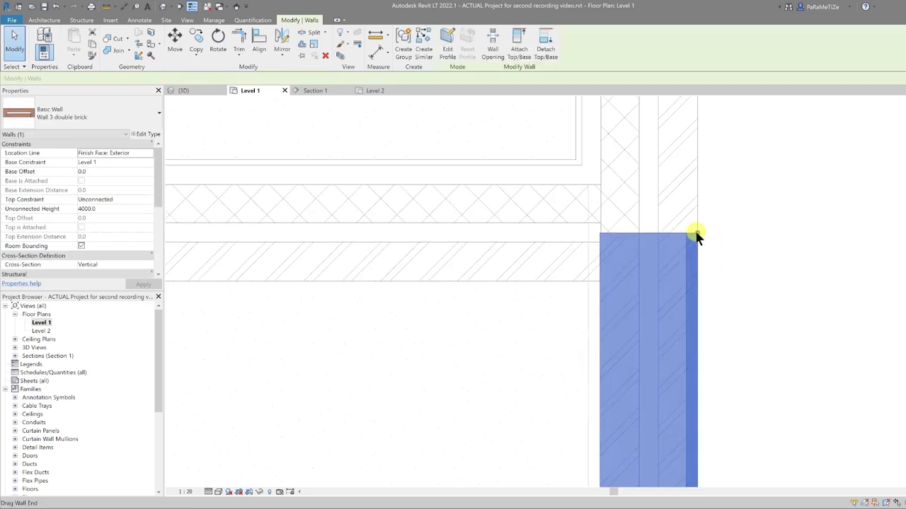
key(Return)
key(Escape)
key(Escape)
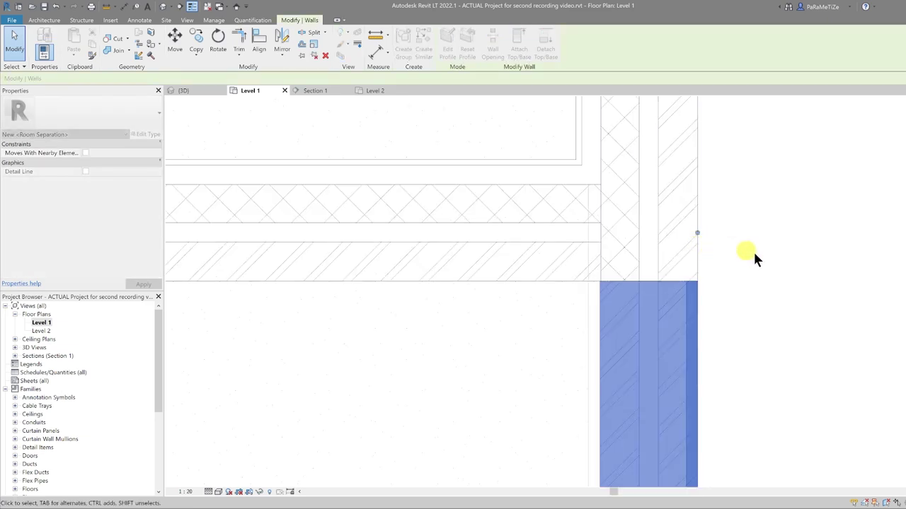
key(Escape)
scroll(742, 286, down, 4)
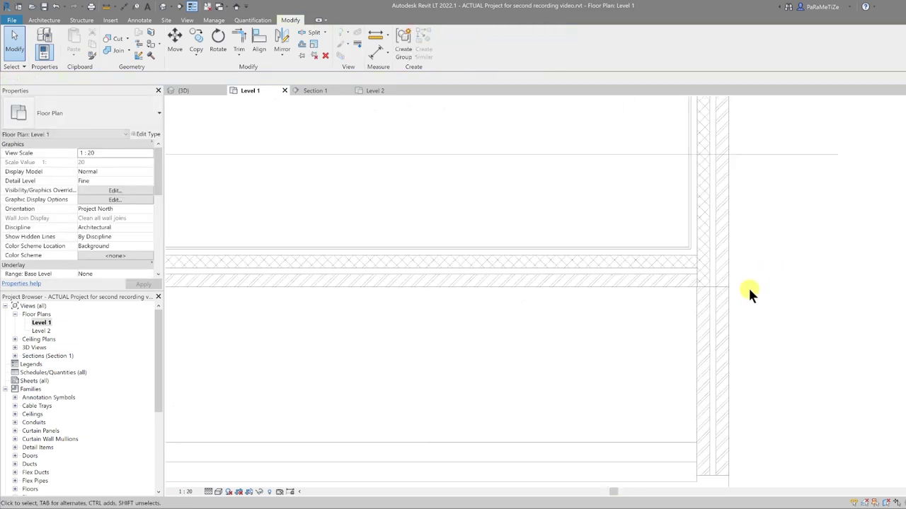
Step: Use Wall Joins on the left side wall and front wall junction to try different configurations, including mitred ones
scroll(748, 286, down, 5)
scroll(493, 276, up, 3)
scroll(411, 297, up, 3)
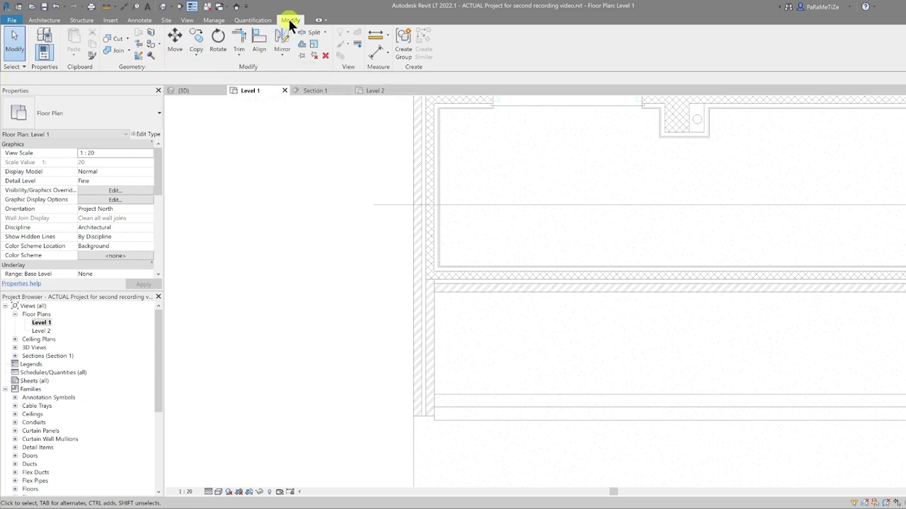
click(137, 56)
click(426, 282)
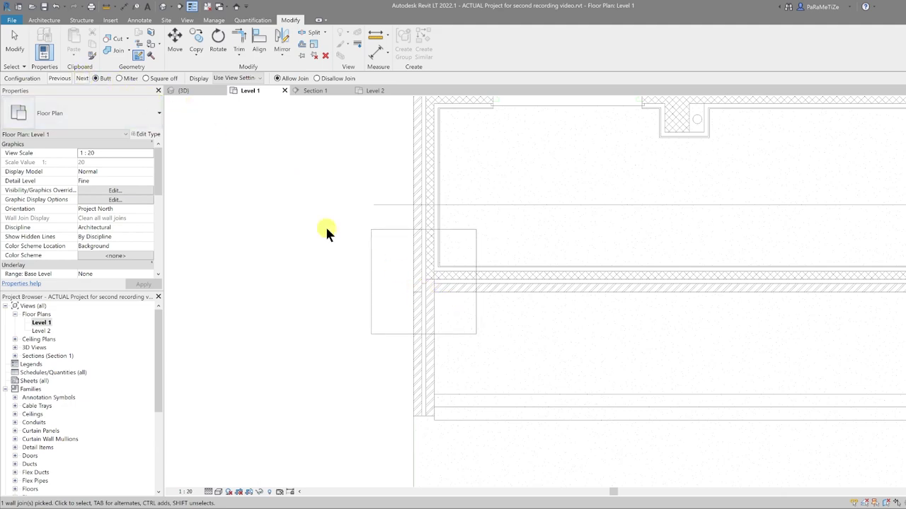
click(81, 79)
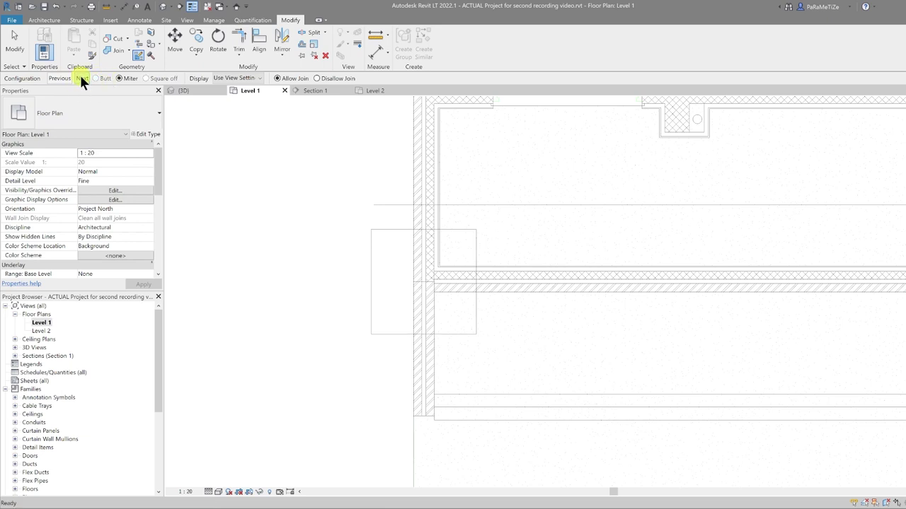
click(81, 79)
click(81, 78)
click(82, 79)
click(120, 78)
click(81, 79)
click(80, 78)
scroll(411, 287, up, 4)
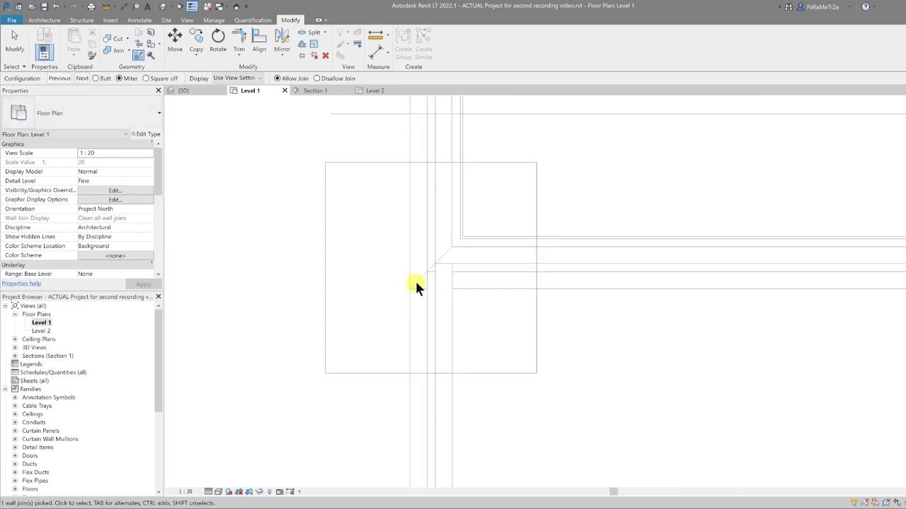
click(82, 78)
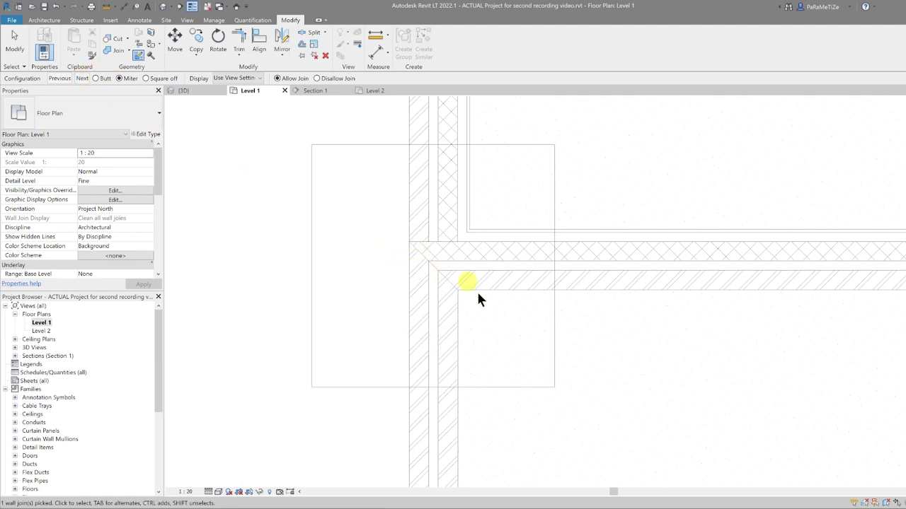
click(442, 269)
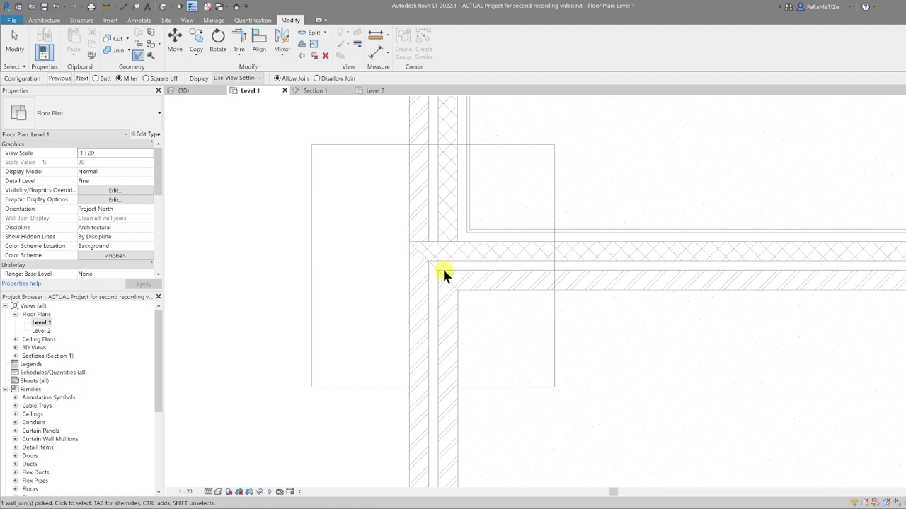
Step: Set the left junction to a Butt join with the front wall's blockwork running across to the side wall's cavity
click(146, 79)
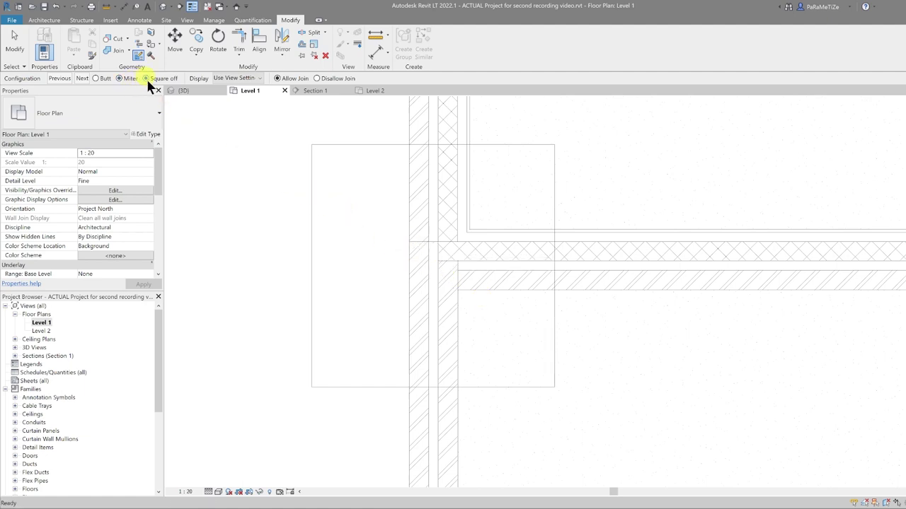
click(82, 74)
click(83, 74)
click(83, 74)
click(83, 74)
click(82, 75)
click(95, 78)
click(79, 78)
click(78, 79)
click(78, 80)
click(77, 79)
click(78, 79)
click(78, 79)
click(78, 78)
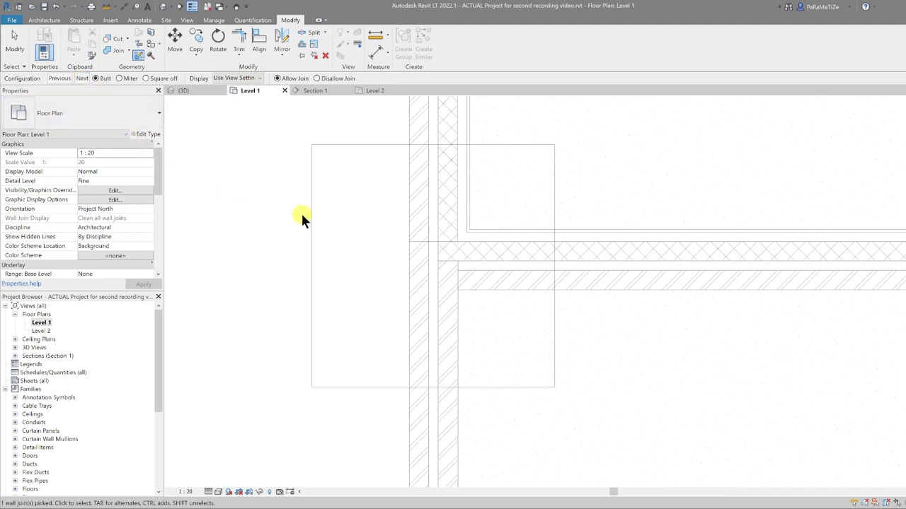
key(Escape)
Step: Switch the wall join between the front wall and the right side wall to the Butt configuration matching the left junction
scroll(305, 253, down, 3)
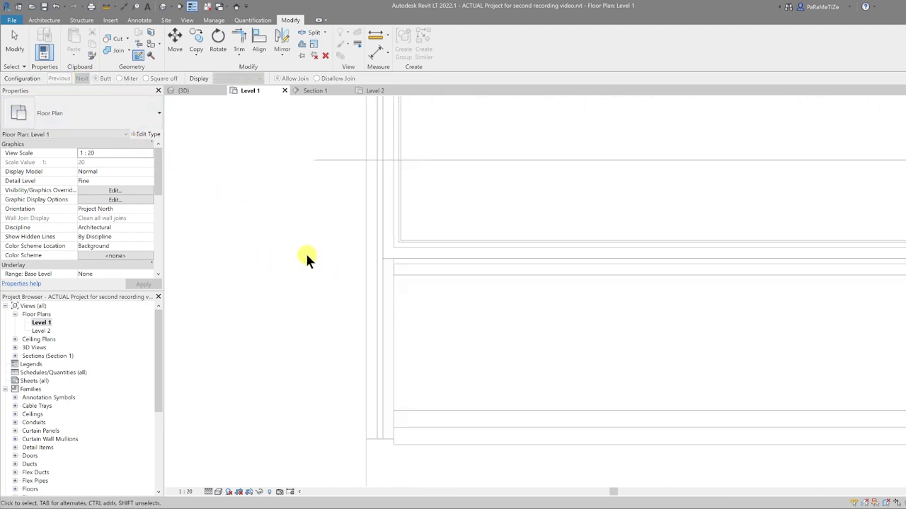
scroll(305, 253, down, 4)
scroll(642, 261, up, 5)
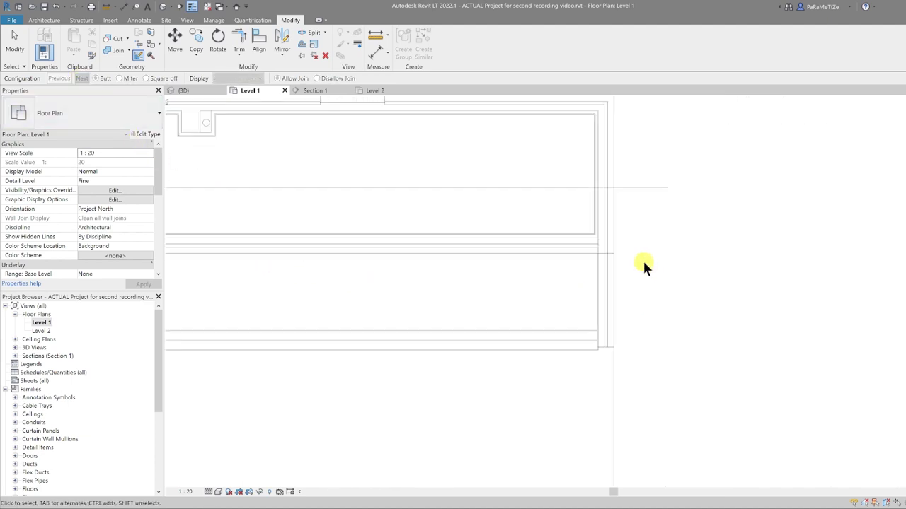
scroll(639, 262, up, 2)
click(559, 239)
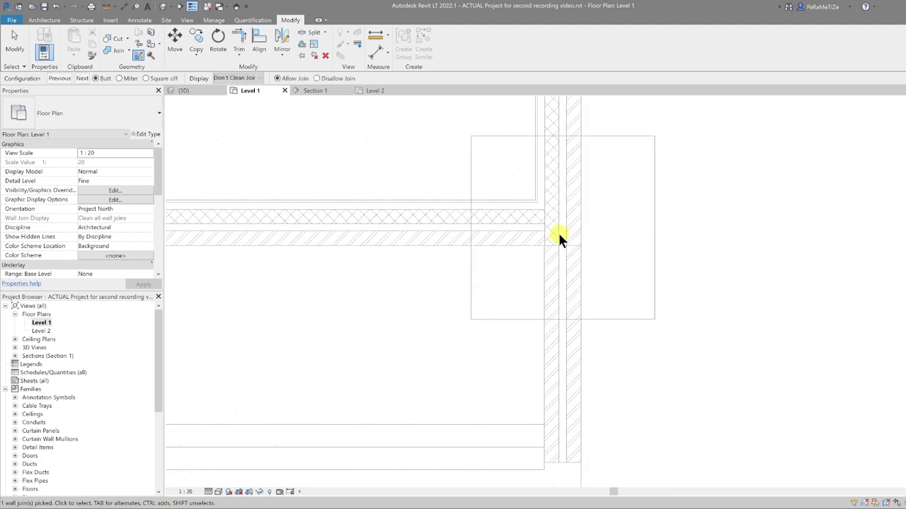
click(79, 78)
click(79, 79)
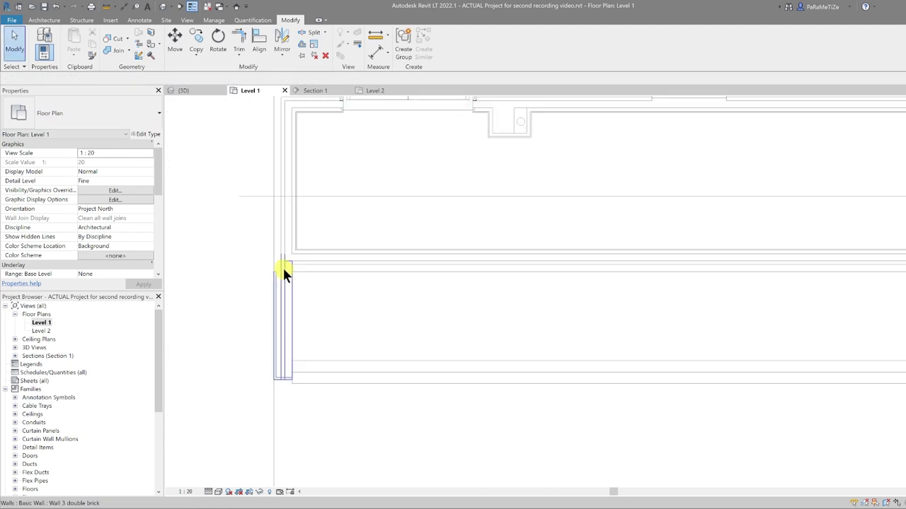
Step: Disallow the join at the garden wall's left end, where it meets the left double-brick side wall
scroll(285, 268, up, 5)
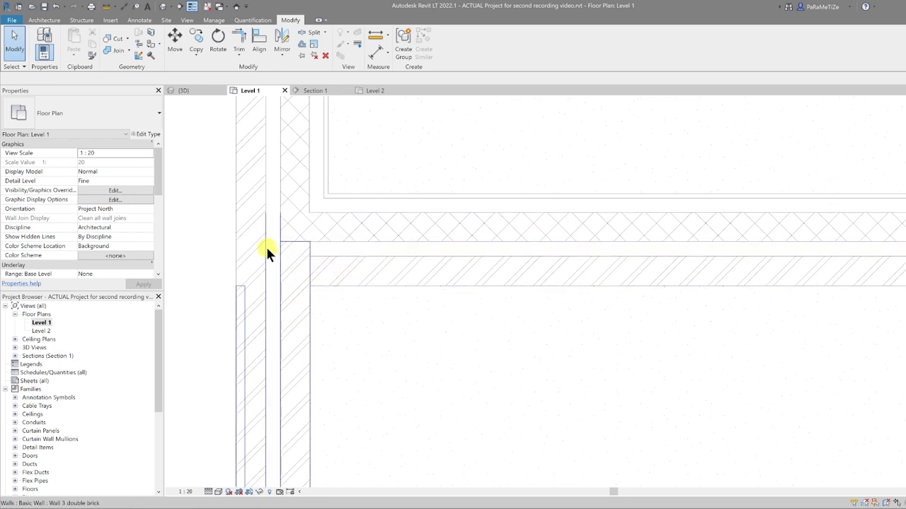
scroll(341, 332, down, 3)
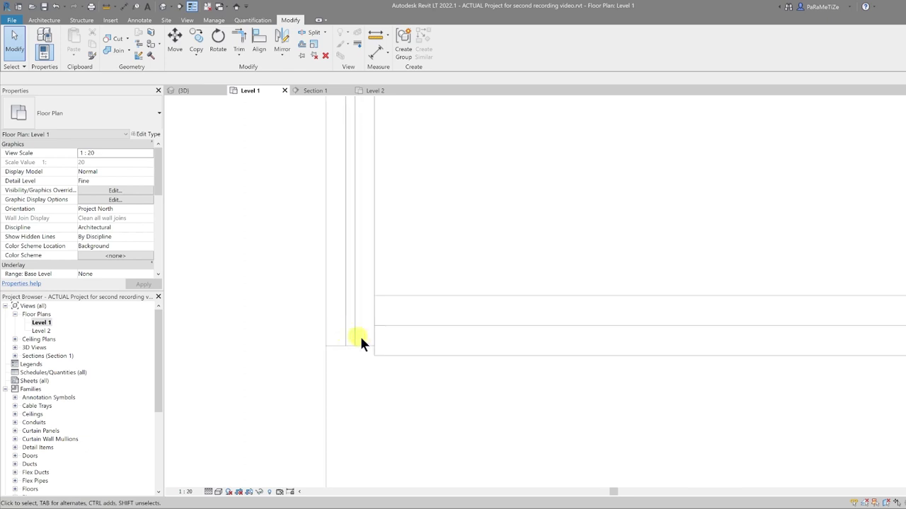
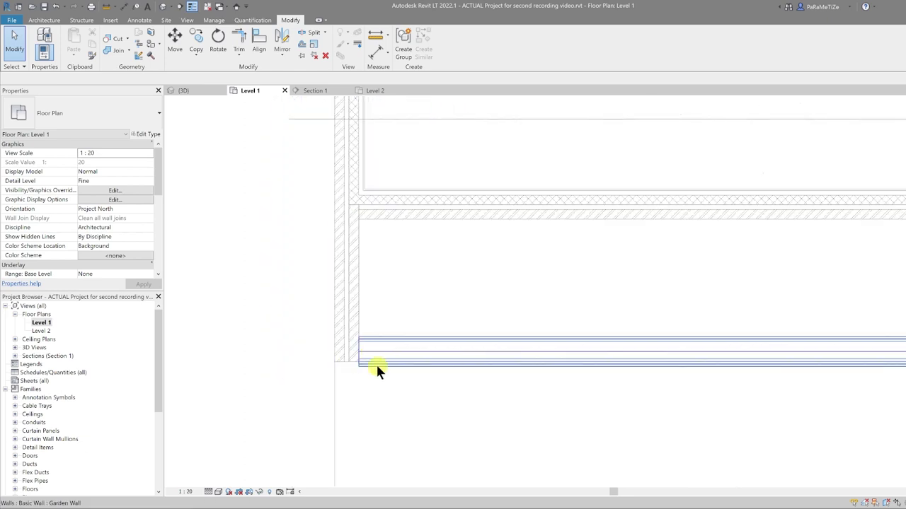
click(367, 348)
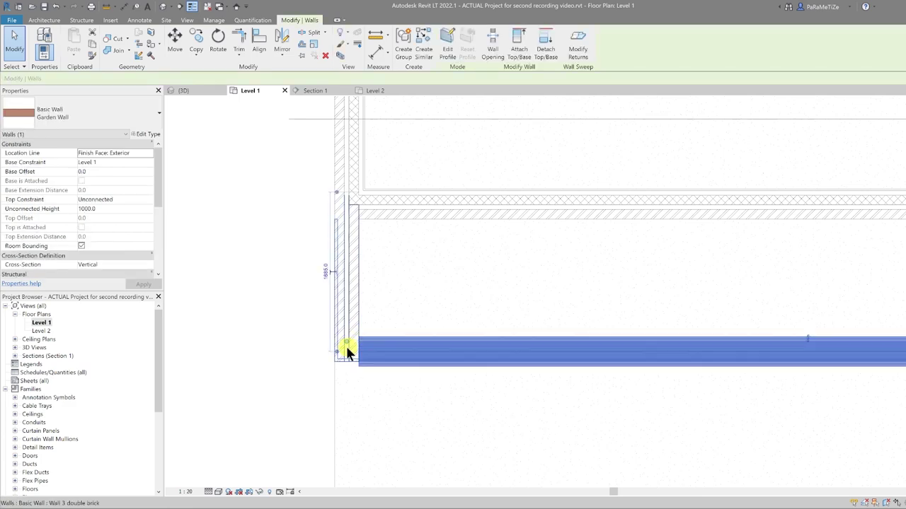
scroll(346, 350, up, 2)
scroll(346, 352, up, 1)
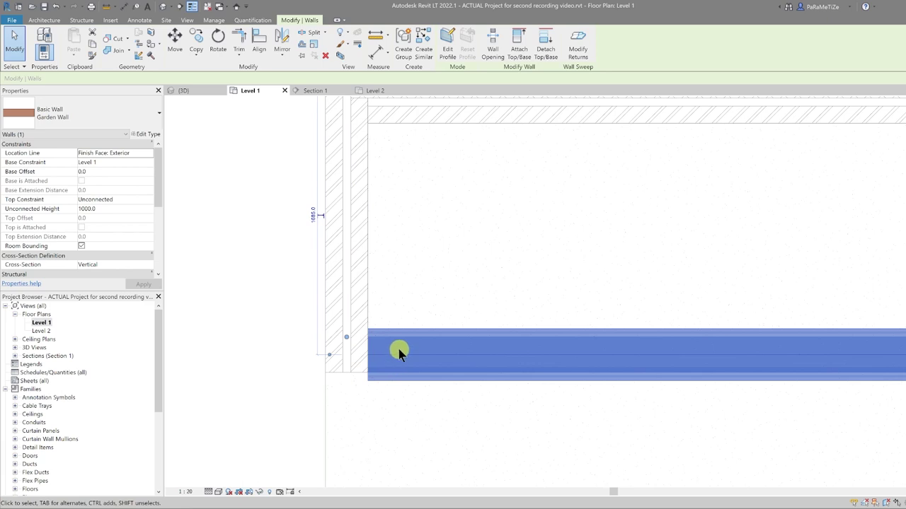
scroll(385, 338, down, 2)
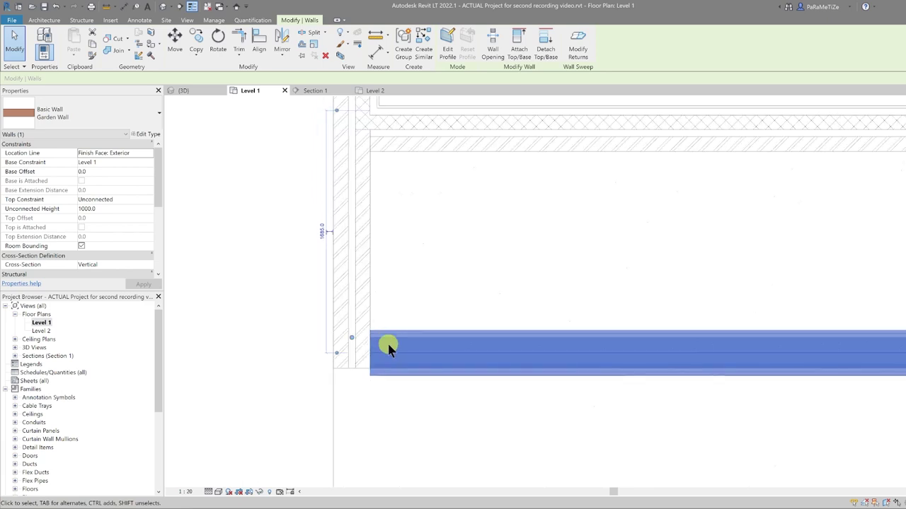
scroll(368, 339, up, 2)
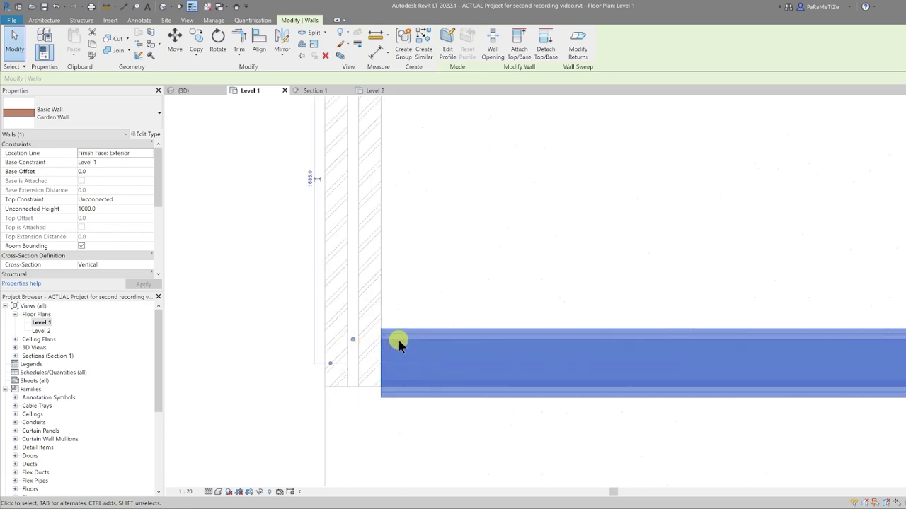
right_click(353, 338)
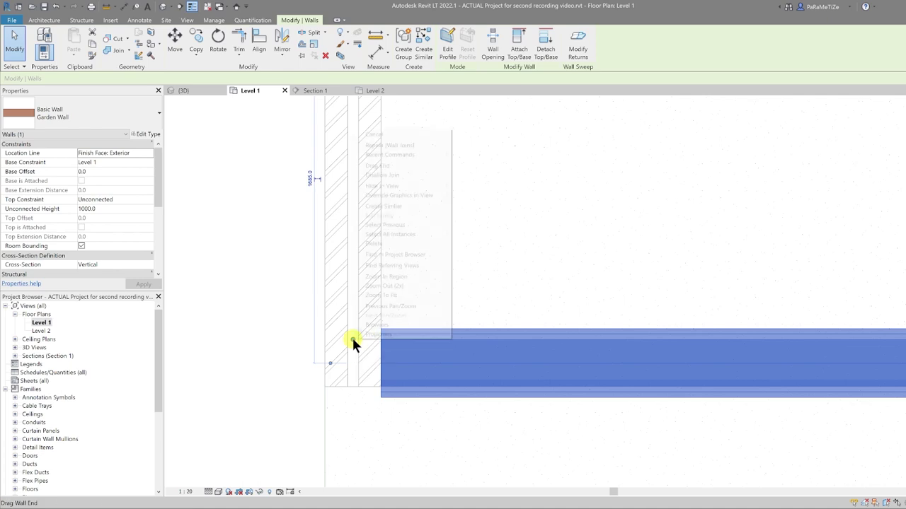
click(414, 174)
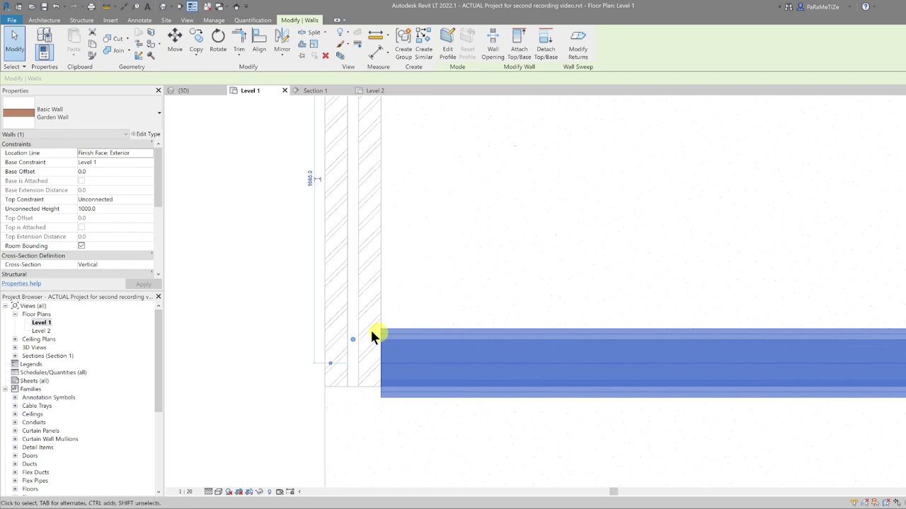
key(r)
key(s)
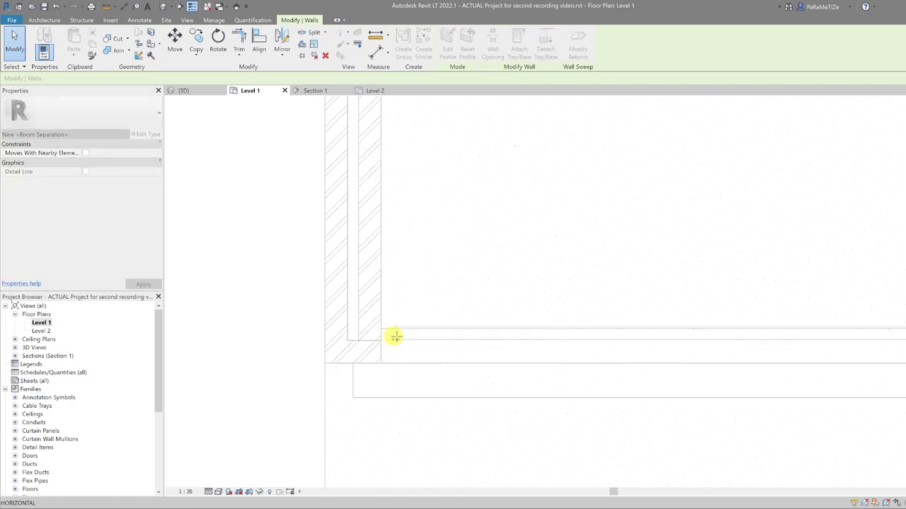
key(Escape)
key(Escape)
Step: Pull the garden wall's left end back to the inner face of the left double-brick side wall
click(378, 358)
scroll(425, 336, up, 5)
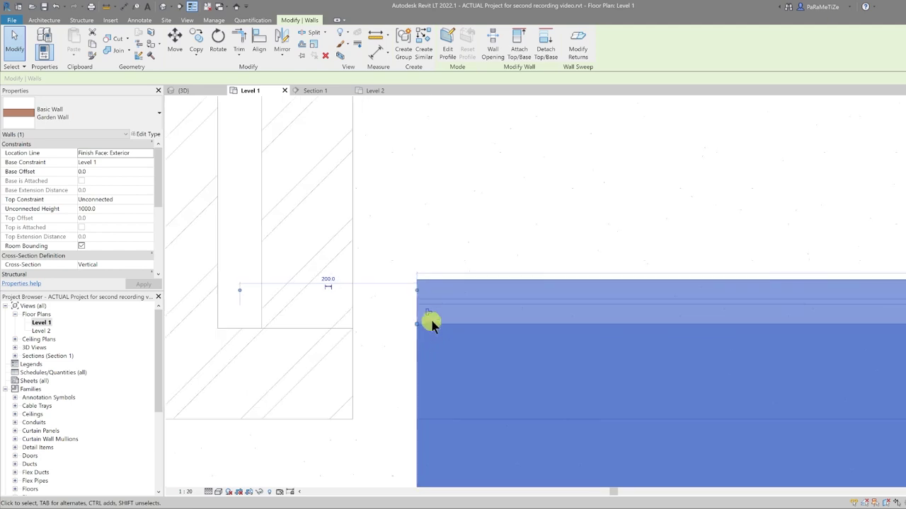
scroll(420, 338, up, 3)
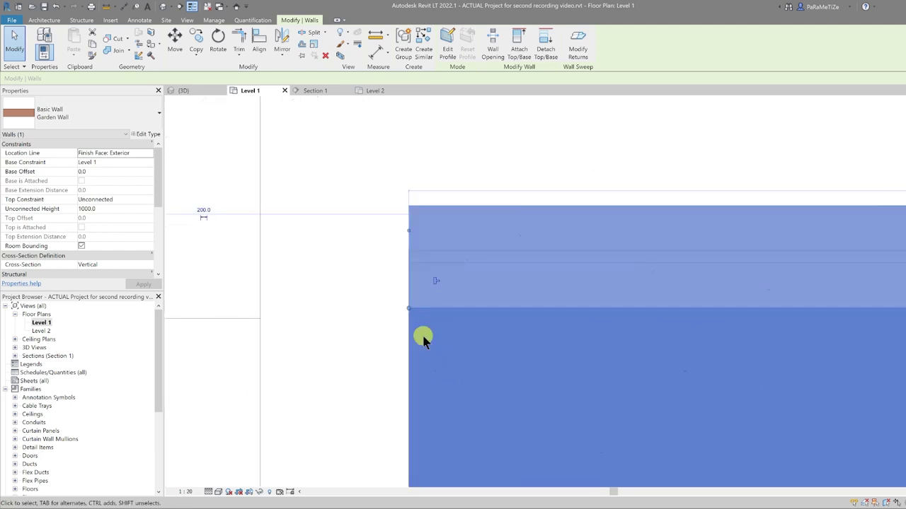
scroll(420, 338, down, 4)
key(r)
key(s)
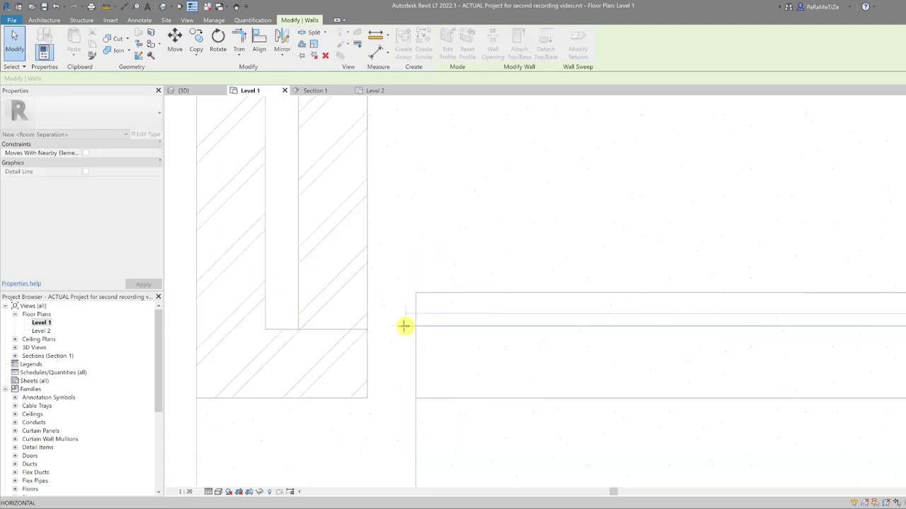
key(Escape)
click(371, 338)
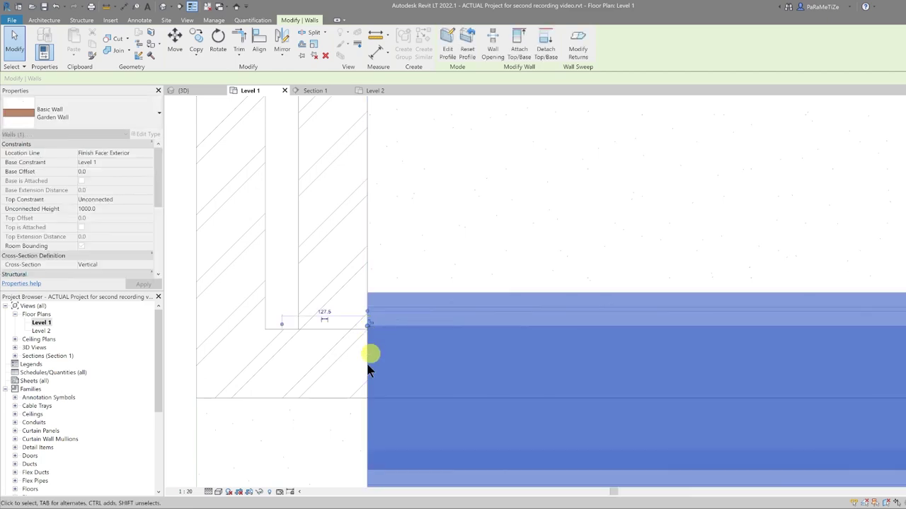
Step: Set the Level 1 floor plan's visual style to Hidden Line
scroll(333, 369, down, 2)
click(330, 368)
scroll(333, 375, up, 1)
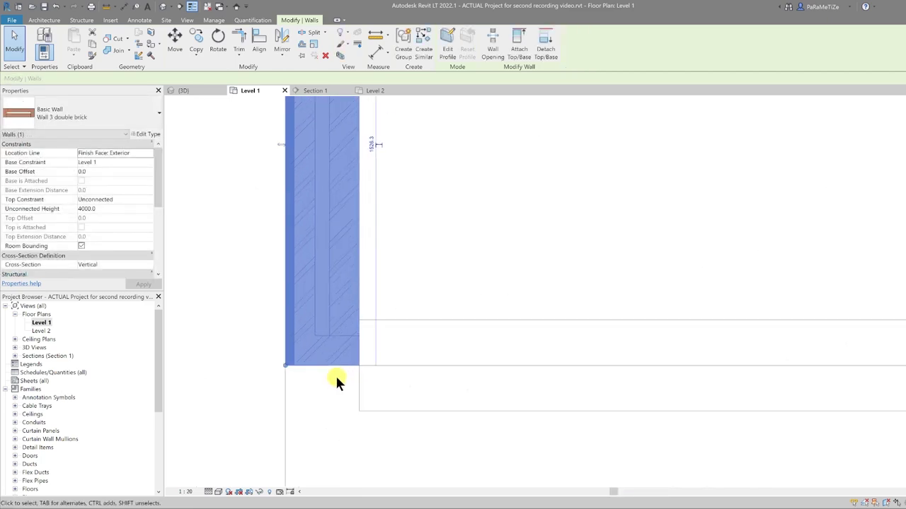
click(334, 374)
scroll(346, 376, down, 1)
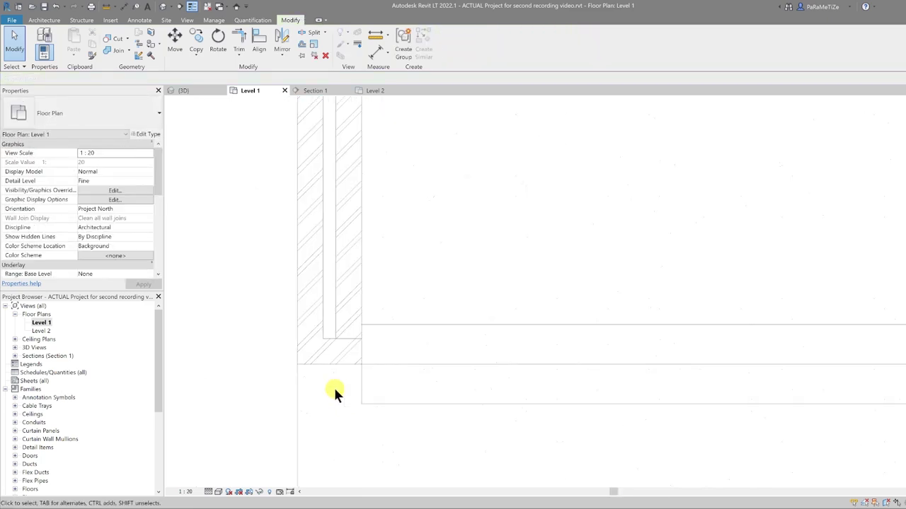
click(218, 492)
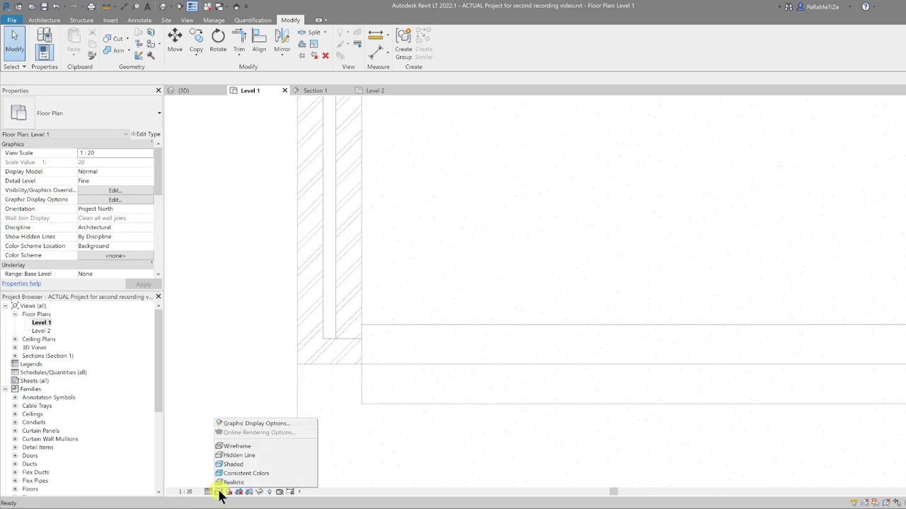
click(248, 455)
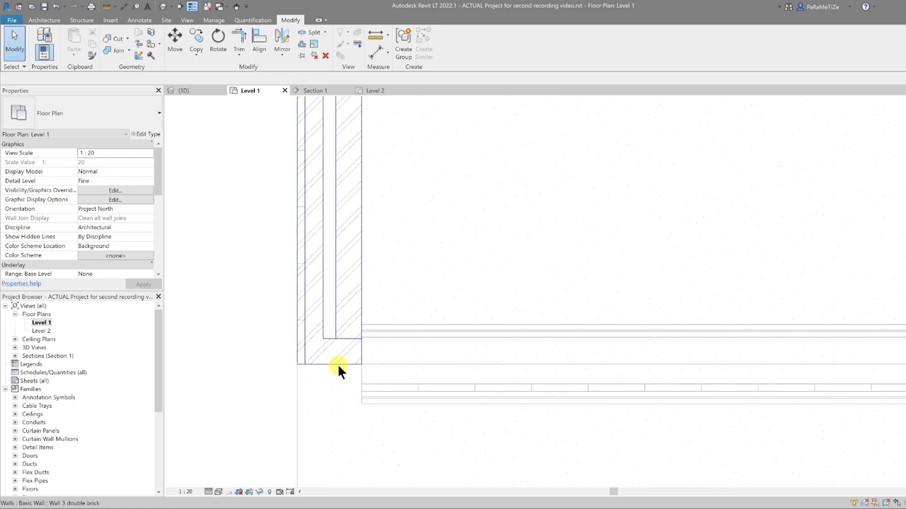
Step: Align the end face of the left double-brick side wall with the garden wall's outer brick face, beneath the coping
click(258, 43)
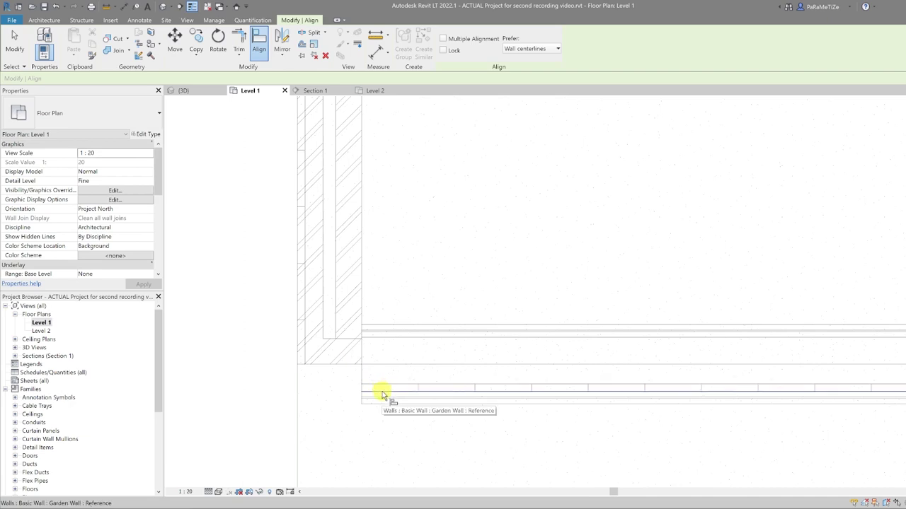
click(382, 394)
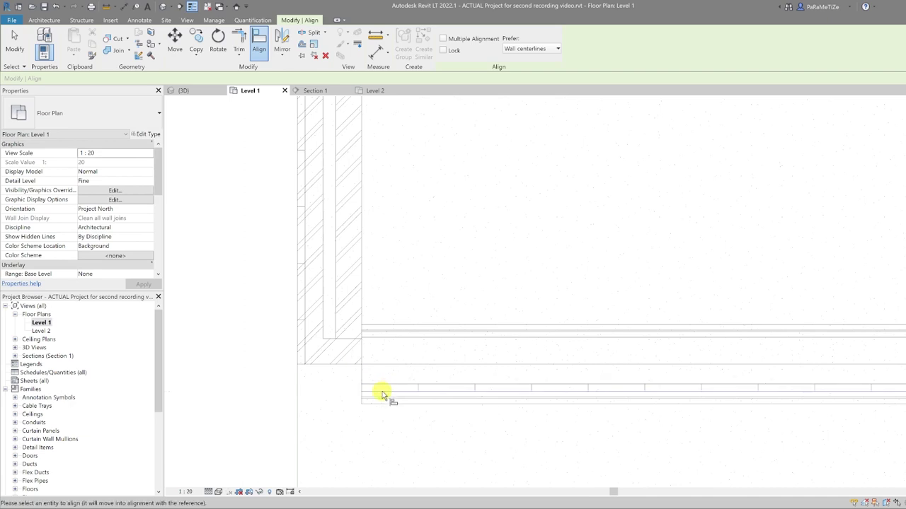
click(324, 375)
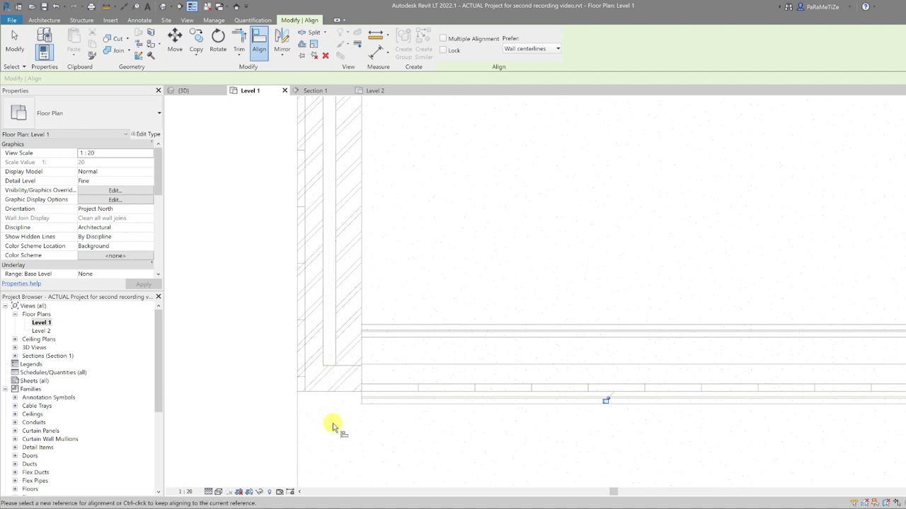
key(Escape)
Step: Disallow the join at the garden wall's right end and pull that end back to the right side wall's inner face
scroll(337, 401, down, 3)
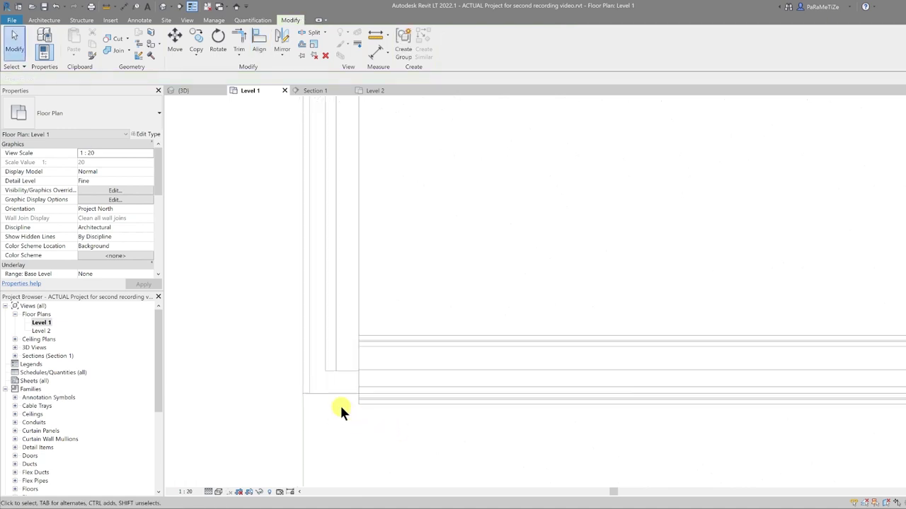
scroll(337, 401, down, 3)
scroll(507, 399, up, 5)
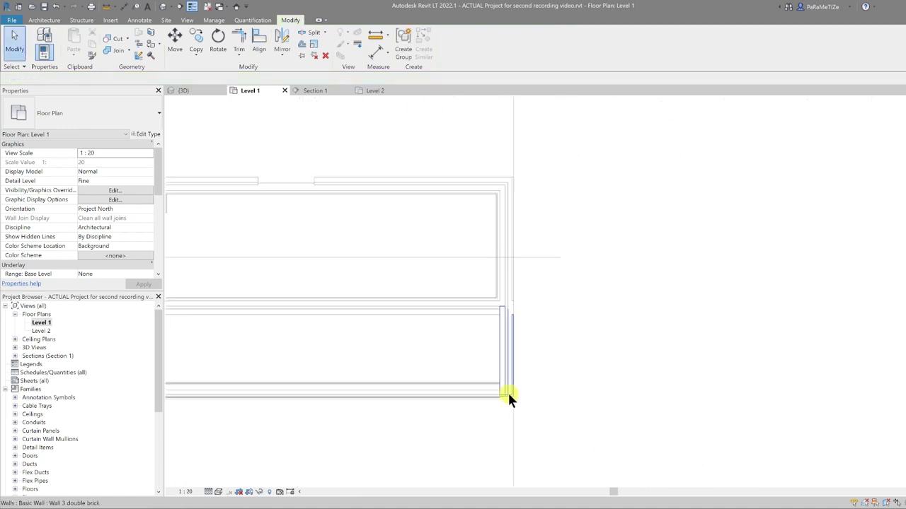
scroll(501, 393, up, 3)
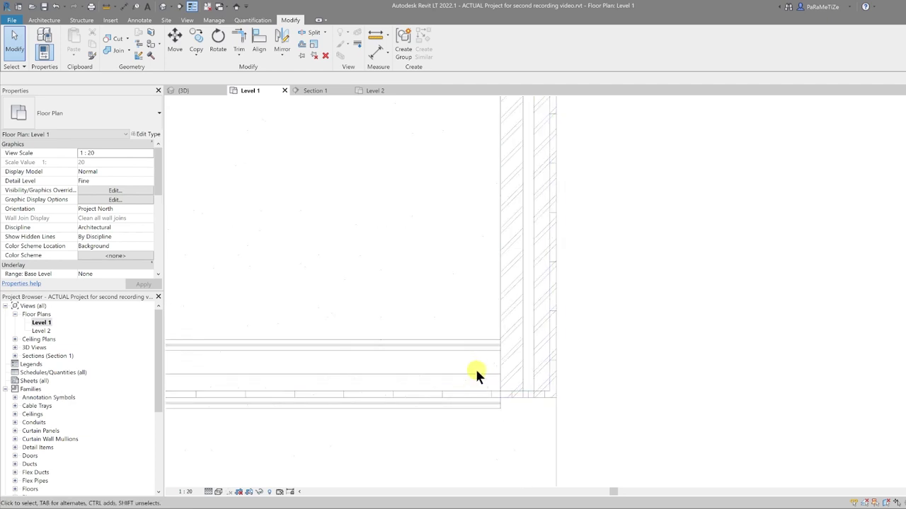
click(474, 370)
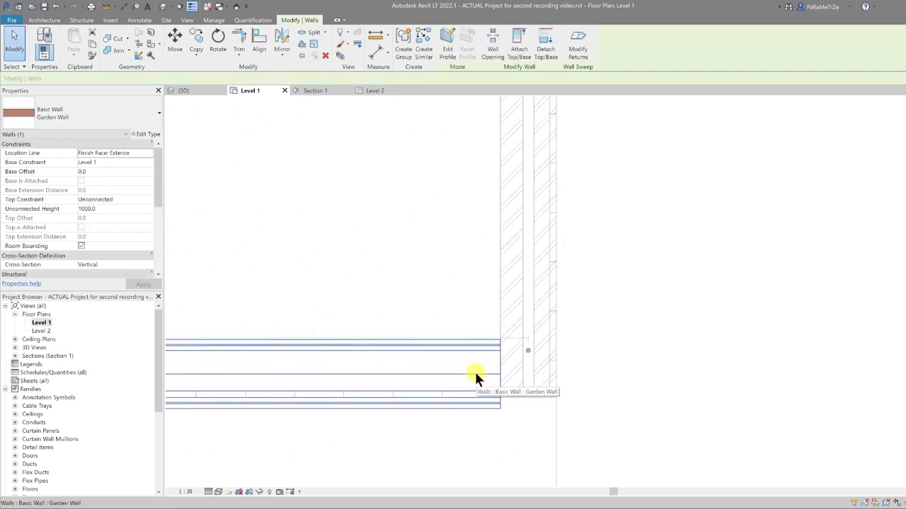
right_click(527, 346)
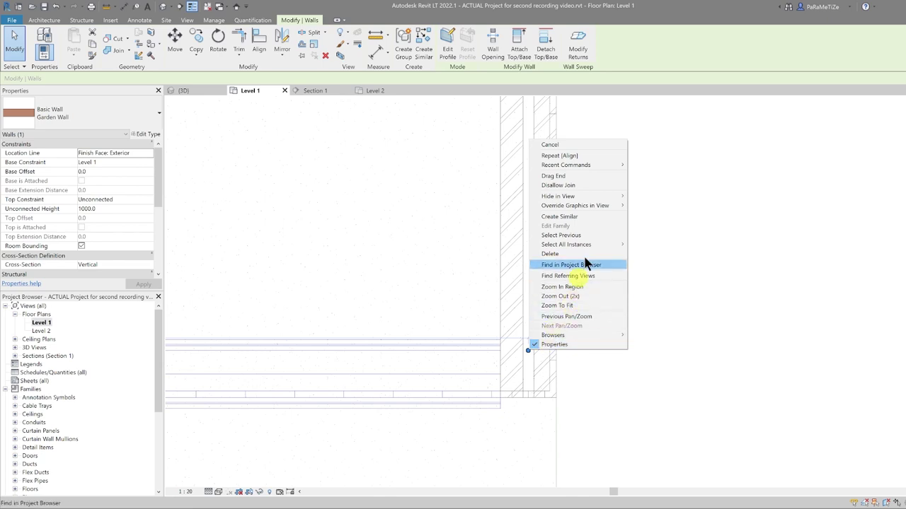
click(593, 181)
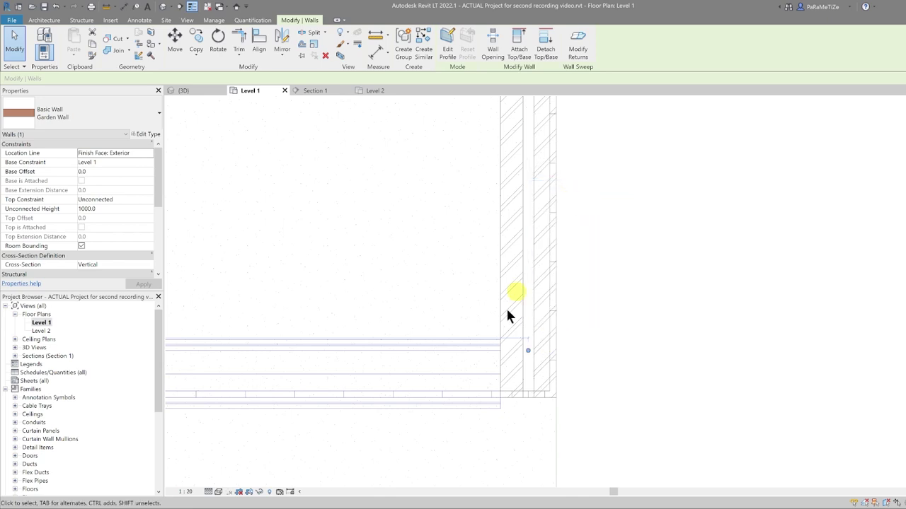
drag(522, 349, 497, 348)
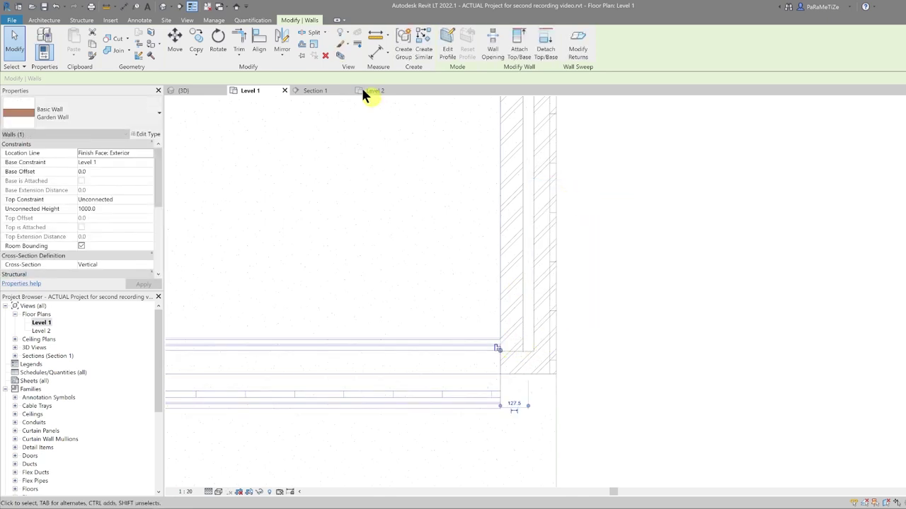
Step: Align the end face of the right double-brick side wall with the garden wall's outer brick face
click(259, 43)
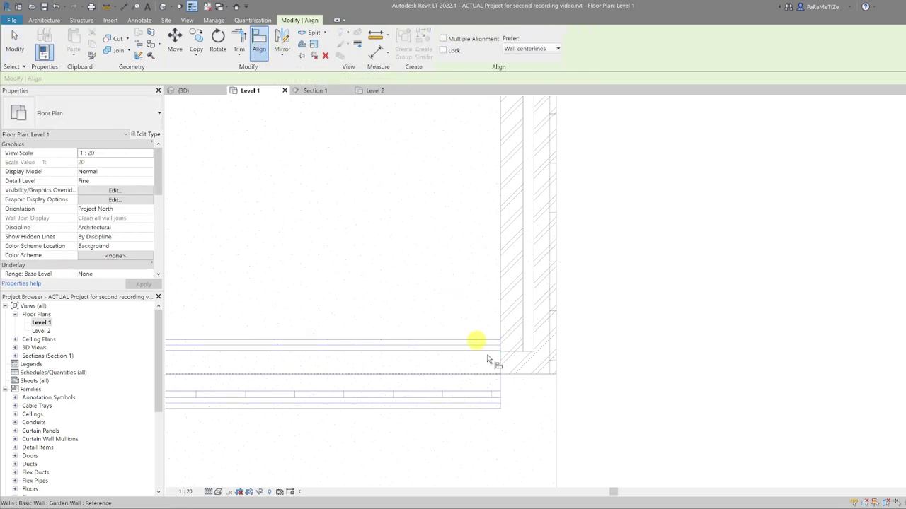
click(458, 400)
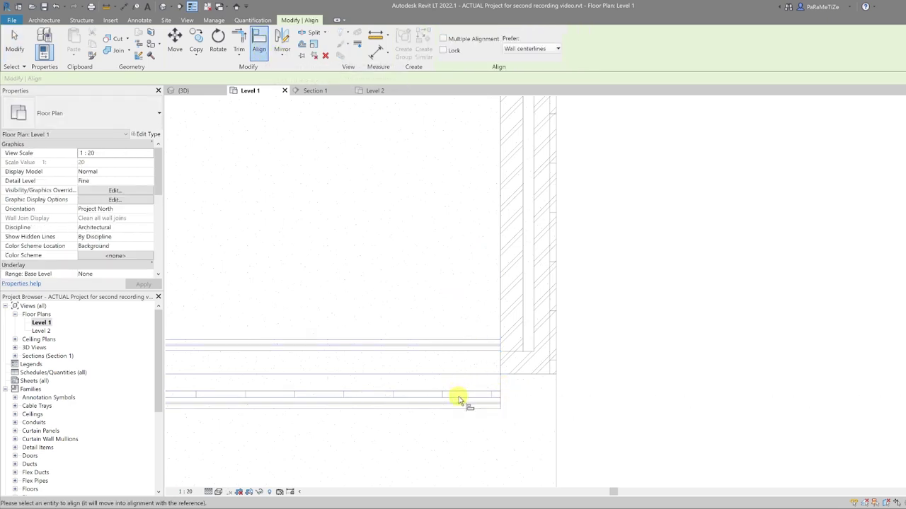
click(532, 377)
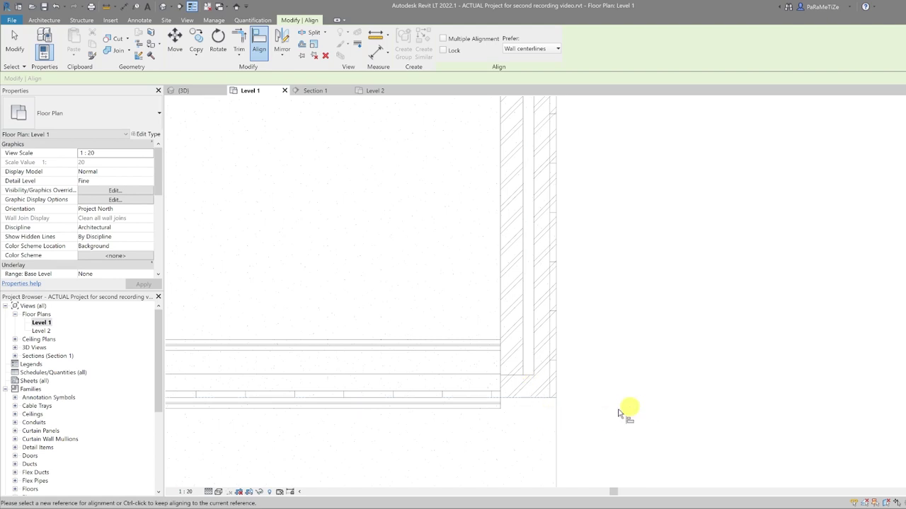
Step: Return the Level 1 floor plan to the Hidden Line visual style after finishing the alignment
key(Escape)
key(Escape)
click(210, 492)
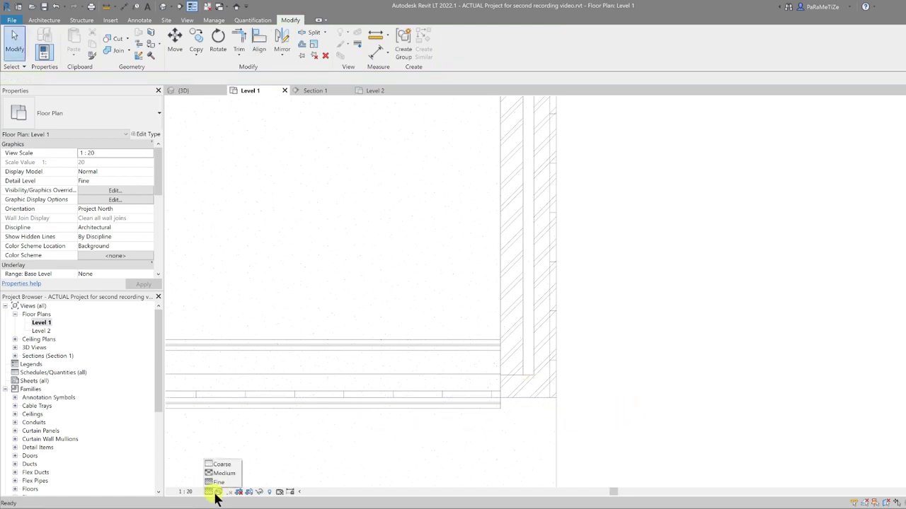
click(217, 491)
click(249, 454)
click(566, 429)
scroll(613, 433, down, 5)
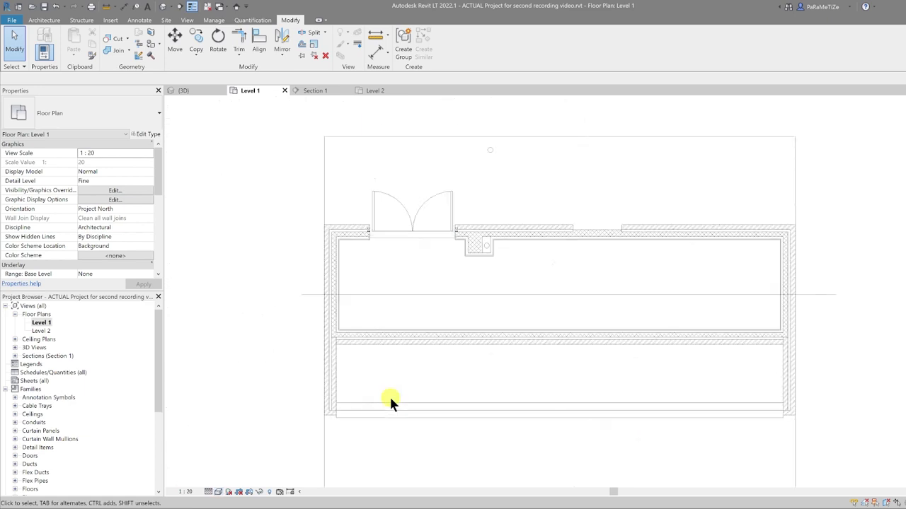
Step: Turn off Thin Lines so the Level 1 plan displays true line weights, and frame the pier beside the double door
scroll(799, 345, up, 8)
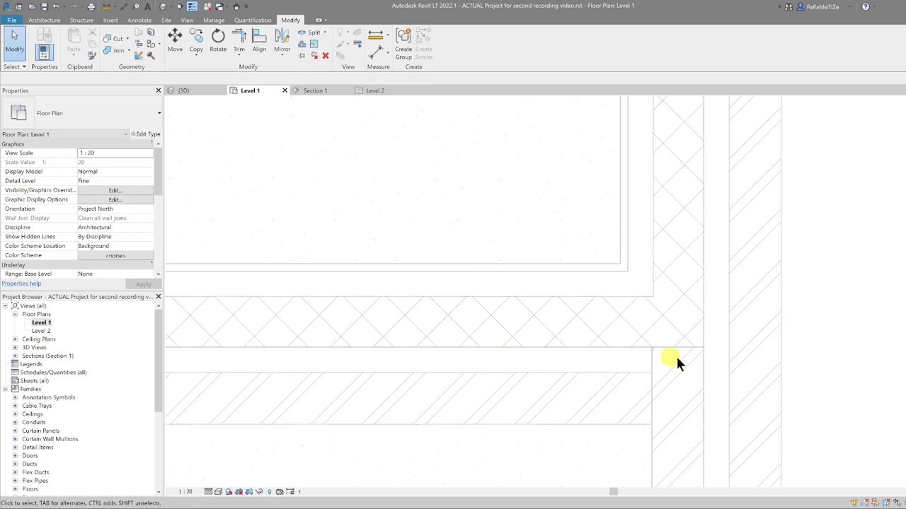
scroll(667, 354, down, 4)
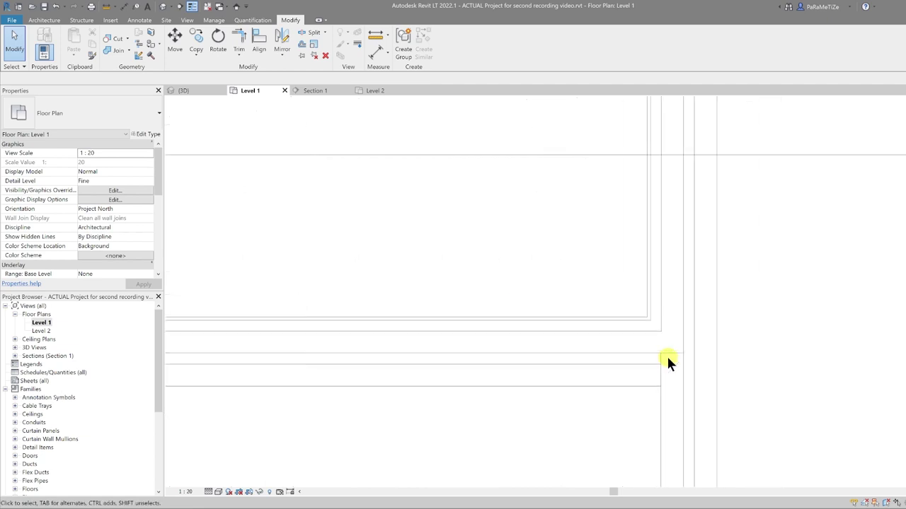
scroll(666, 354, down, 3)
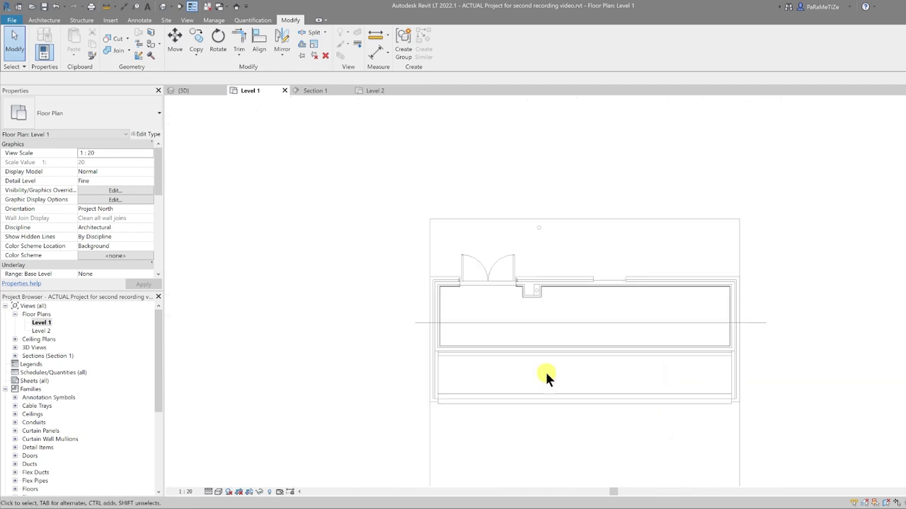
scroll(545, 370, up, 4)
middle_drag(545, 370, 480, 351)
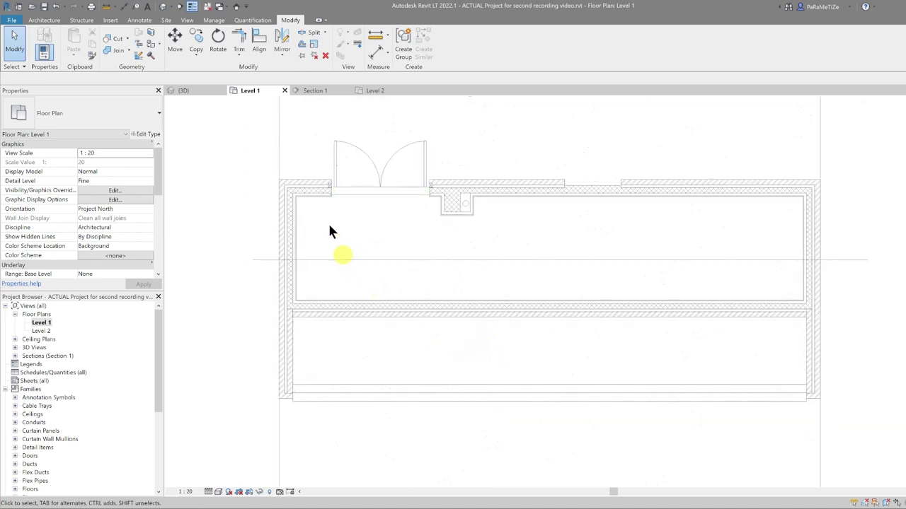
scroll(325, 177, down, 1)
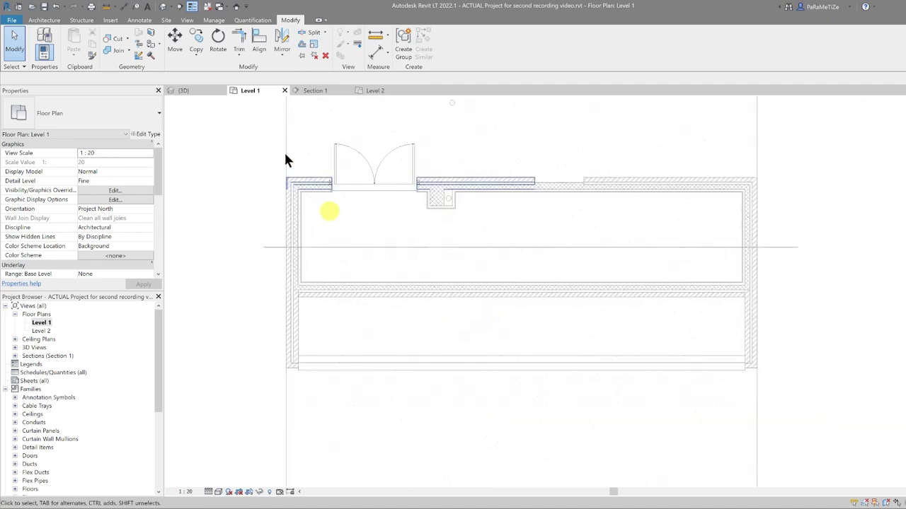
click(191, 10)
scroll(426, 174, up, 4)
scroll(439, 177, up, 5)
middle_drag(443, 186, 480, 238)
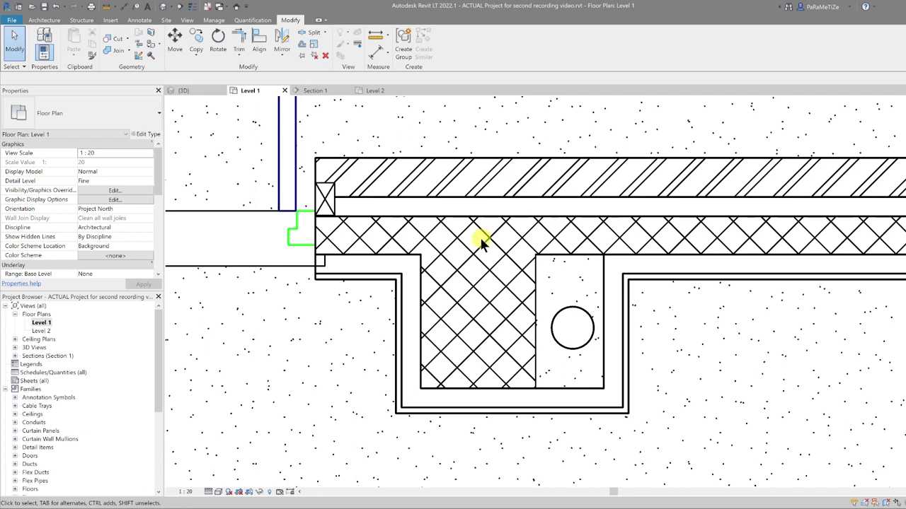
scroll(576, 247, down, 1)
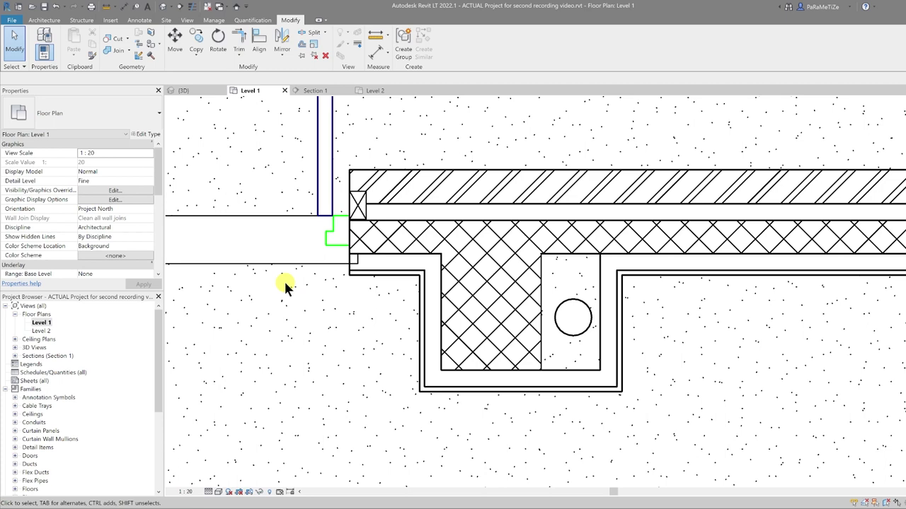
Step: Check the Walls category's projection and cut line weights in Object Styles, including its subcategories, via the Level 1 visibility overrides
click(111, 190)
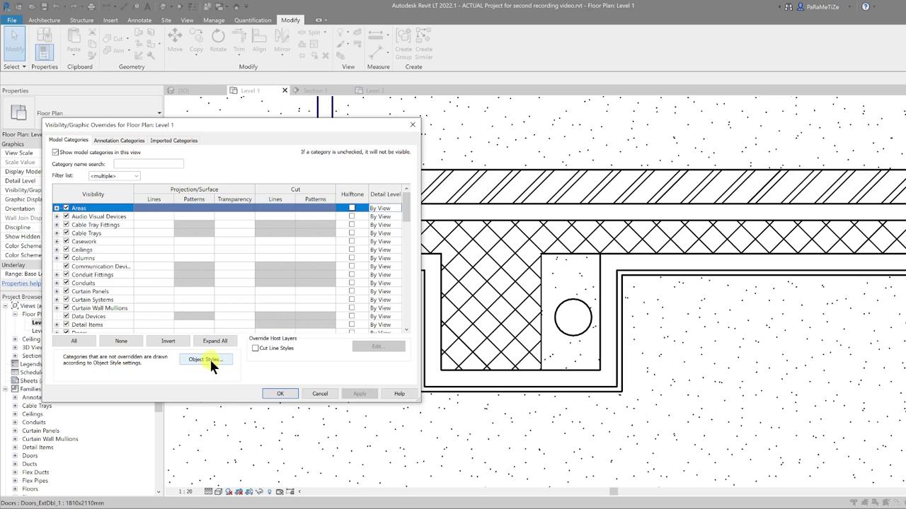
click(208, 359)
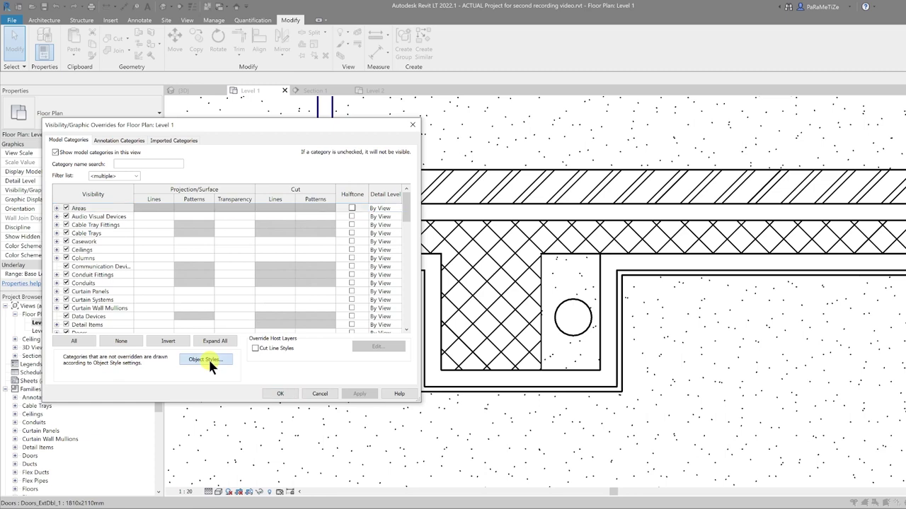
drag(608, 111, 673, 111)
scroll(640, 192, down, 12)
scroll(640, 192, down, 3)
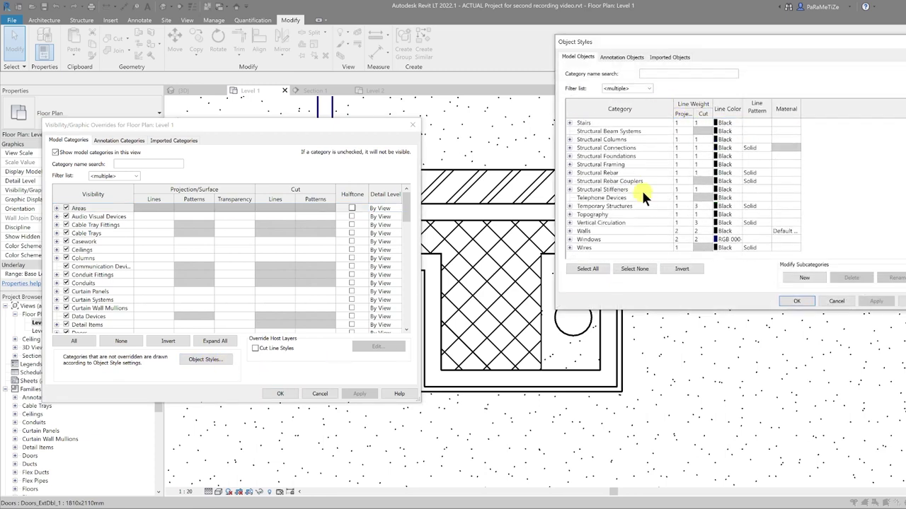
click(602, 231)
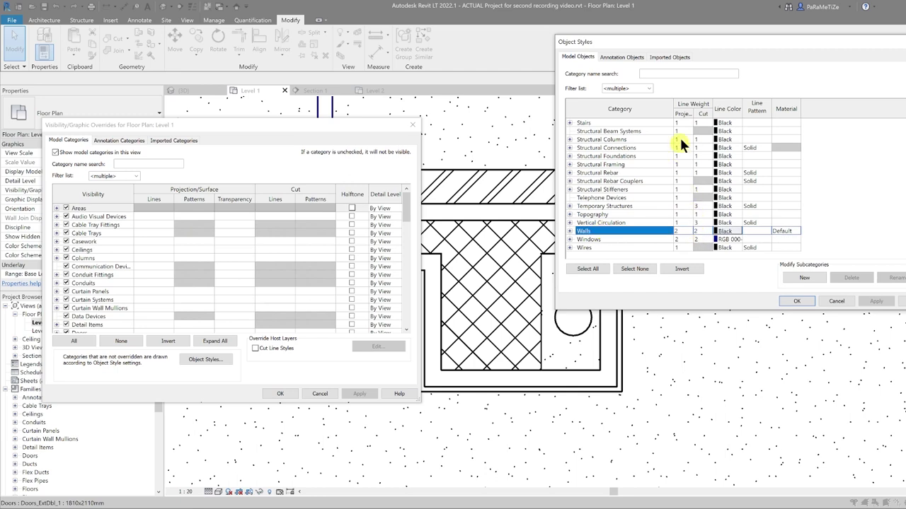
drag(691, 111, 711, 112)
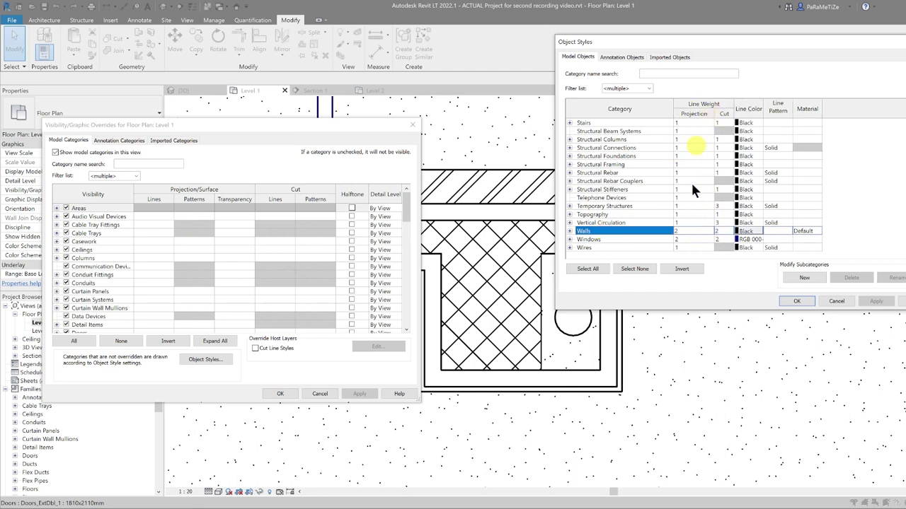
drag(734, 112, 754, 112)
click(569, 232)
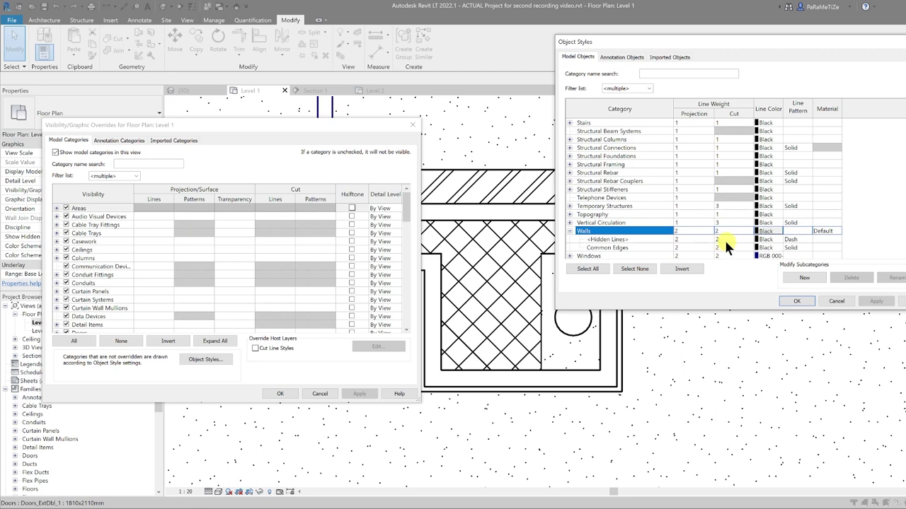
click(797, 300)
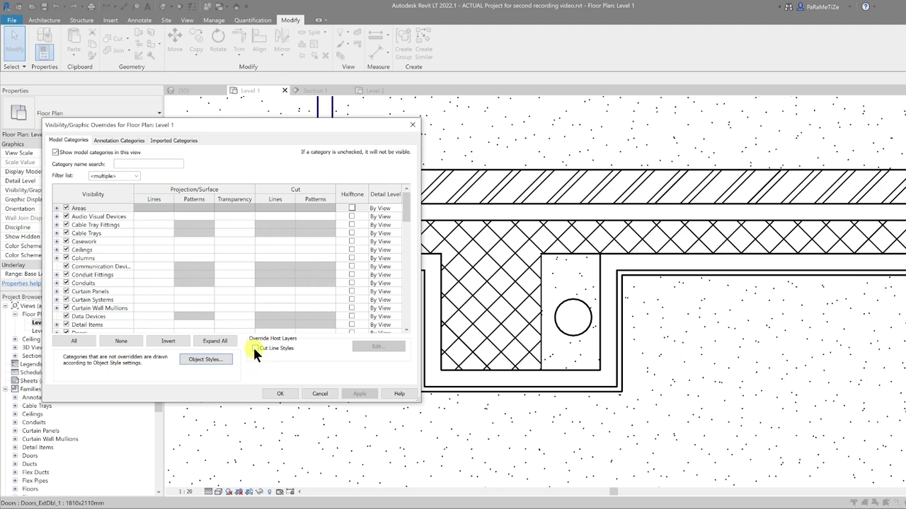
Step: Override the host layers' cut line styles in this view with line weights Substrate 3, Thermal/Air Layer 1 and Finish 1 [4] 2
click(253, 347)
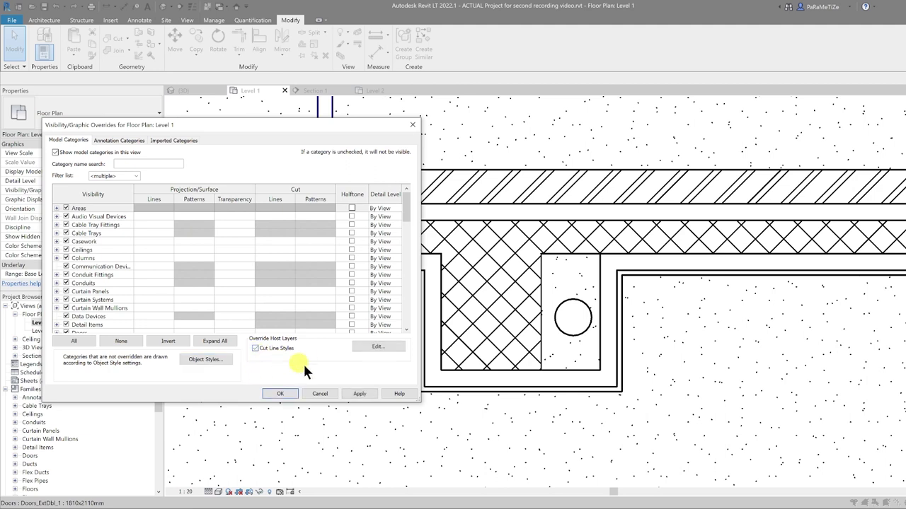
click(369, 345)
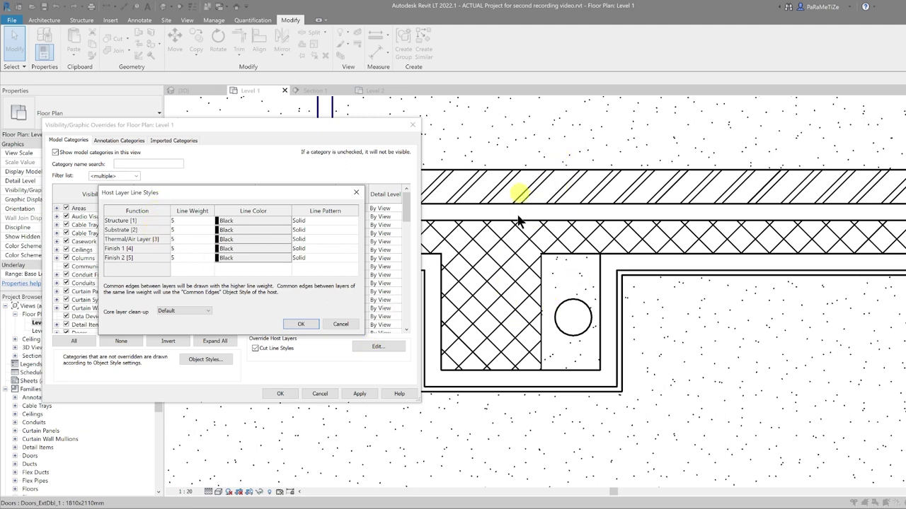
click(179, 229)
drag(179, 229, 163, 234)
text(3)
click(179, 238)
text(1)
click(182, 249)
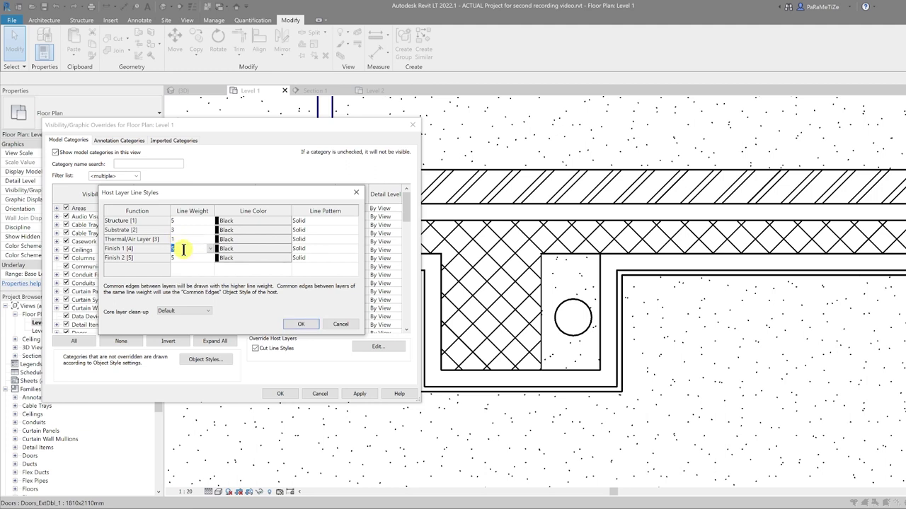
text(2)
click(300, 324)
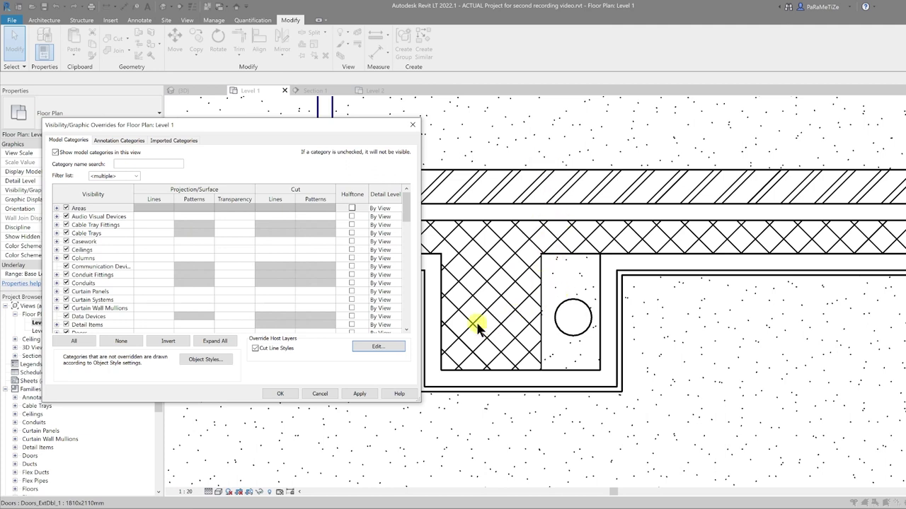
click(359, 393)
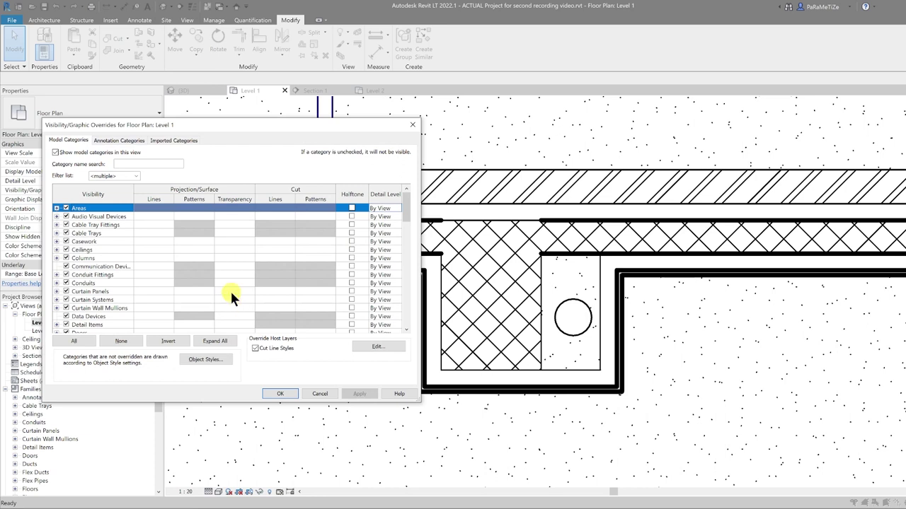
Step: Override the Structural Columns category's cut line weight to 5 in the Level 1 plan and accept the visibility overrides
scroll(152, 281, down, 5)
scroll(152, 282, down, 10)
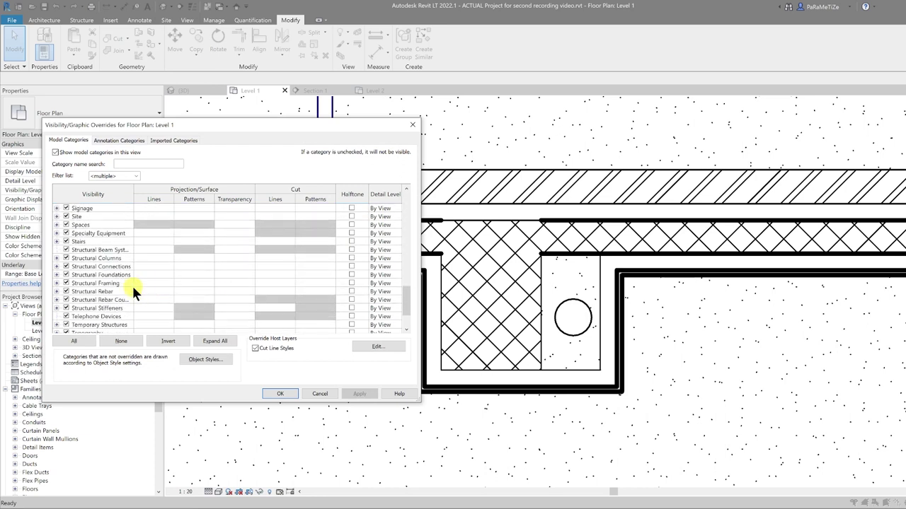
click(106, 259)
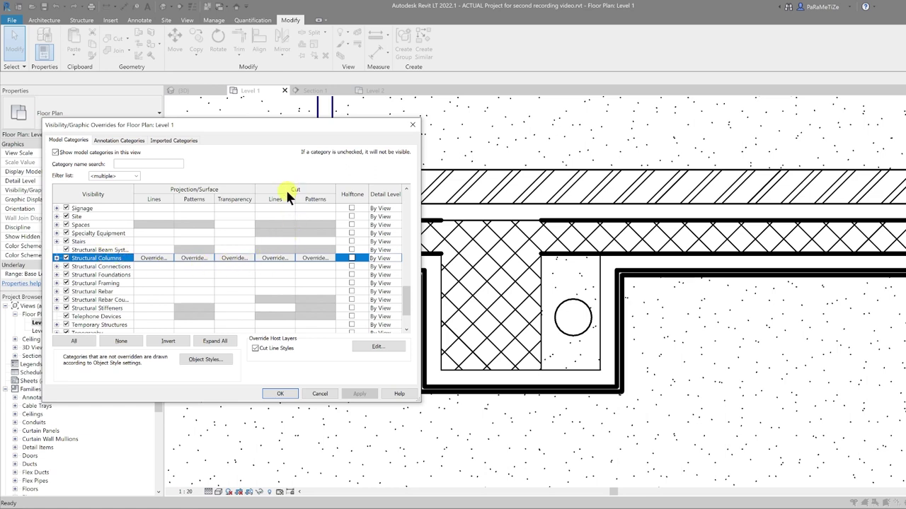
click(275, 259)
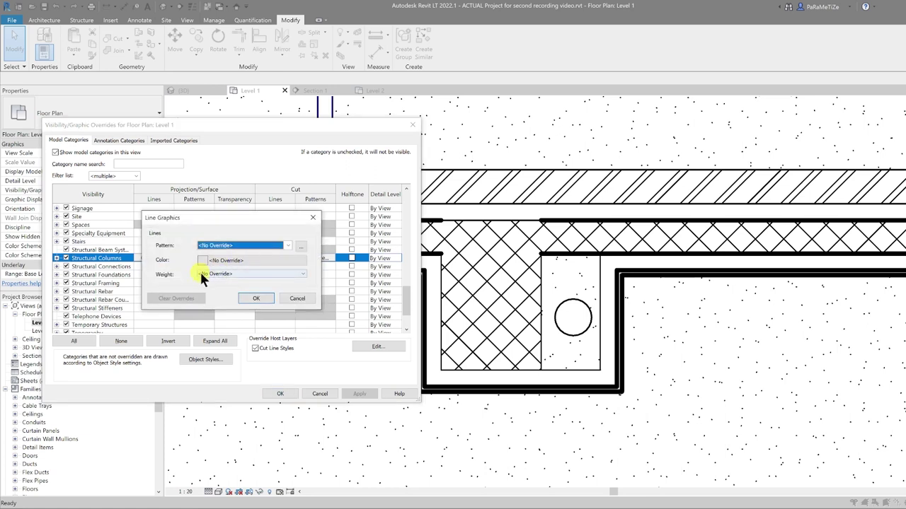
click(213, 273)
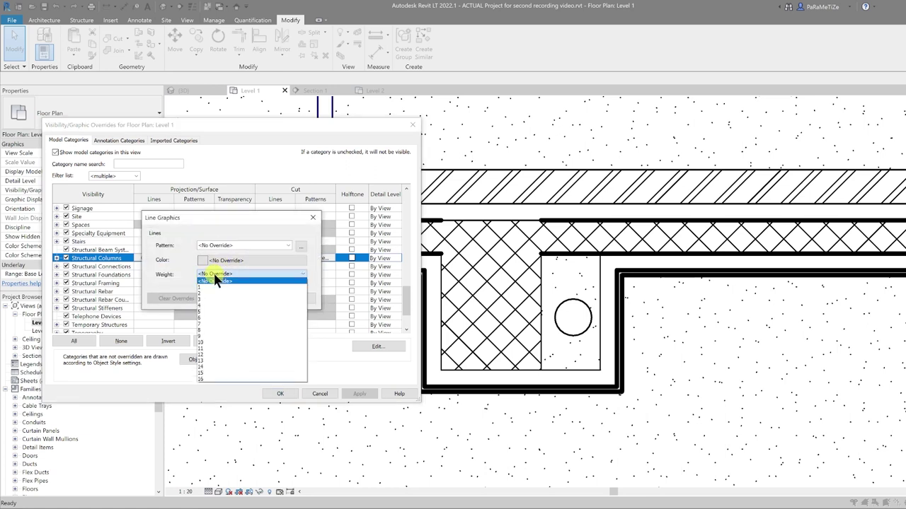
click(209, 311)
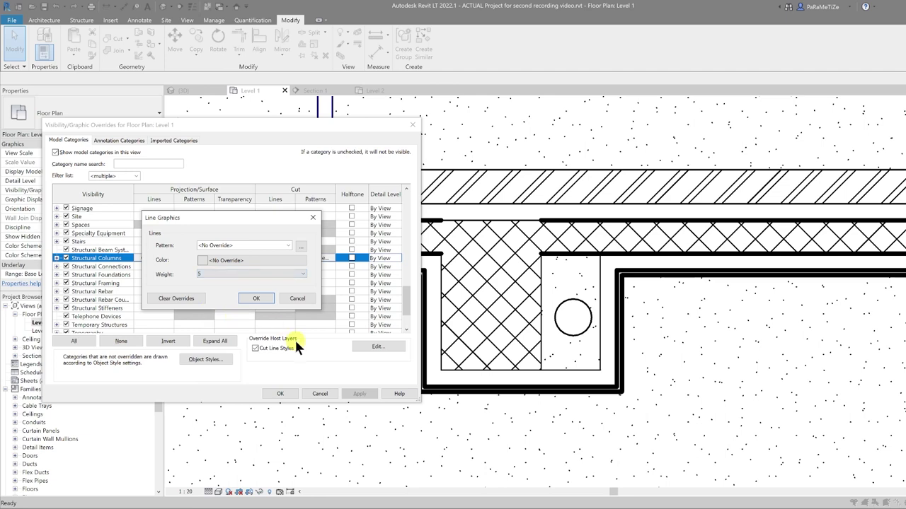
click(291, 339)
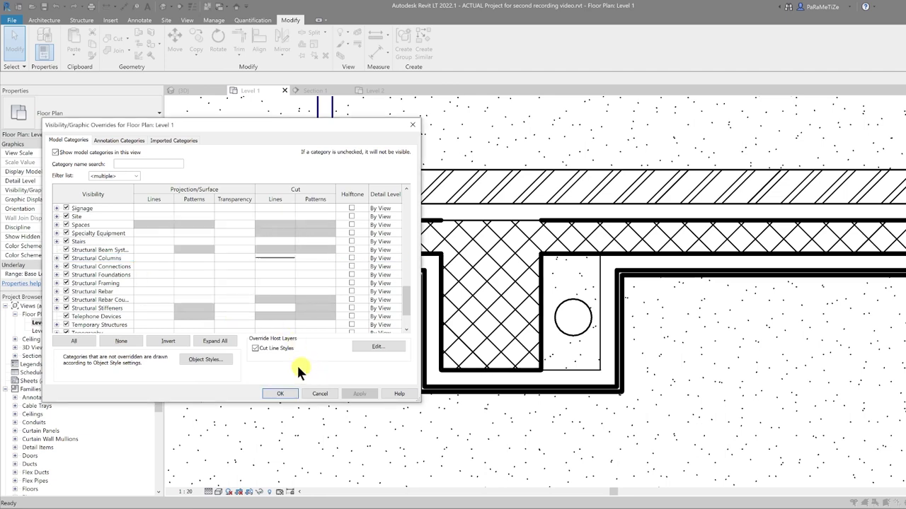
click(284, 392)
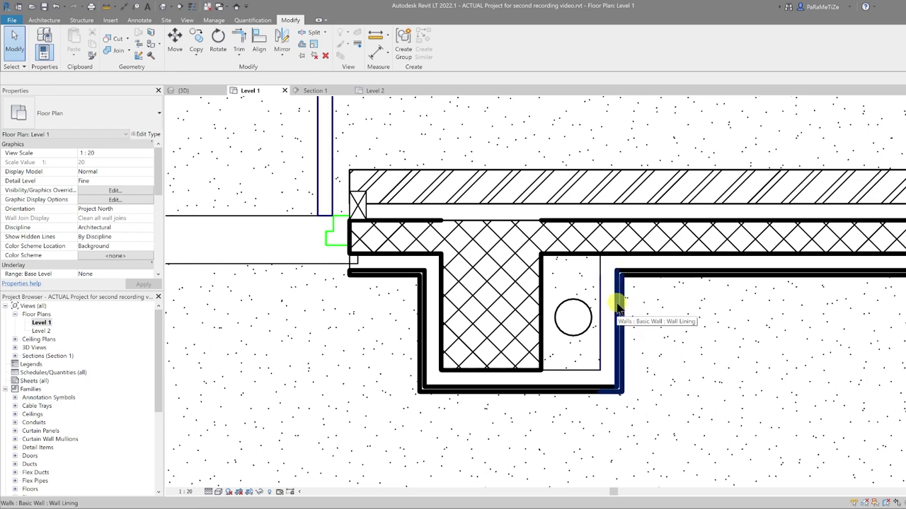
Step: Change the function of the Plasterboard layer in the Wall Lining wall type from structure to Finish 2 [5]
click(616, 304)
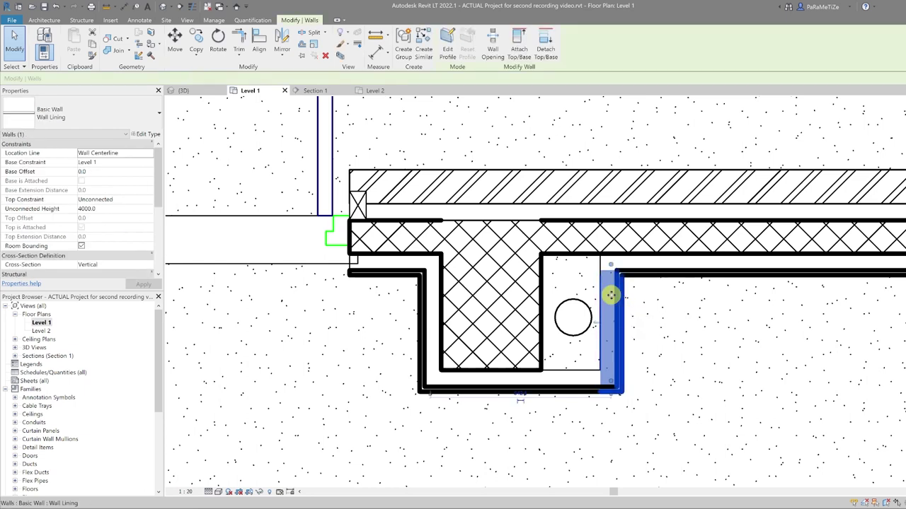
click(141, 133)
click(567, 210)
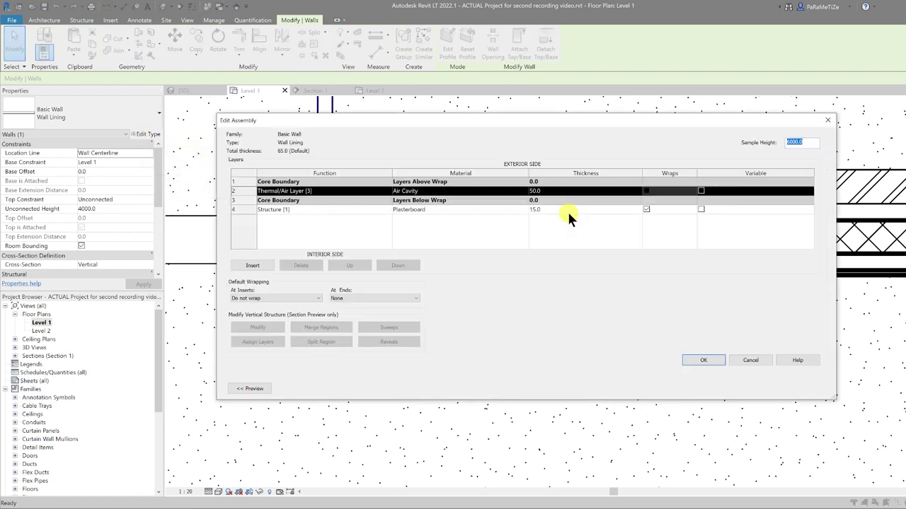
click(389, 211)
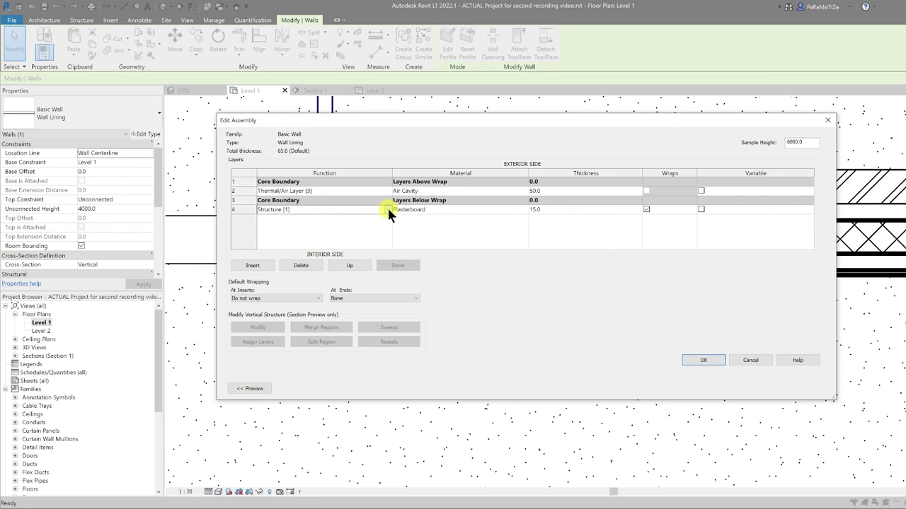
click(387, 207)
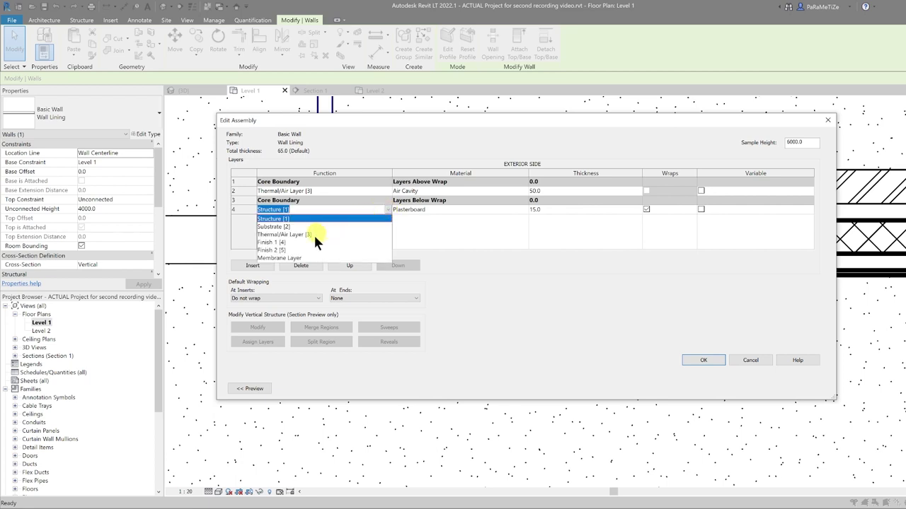
click(279, 248)
click(694, 357)
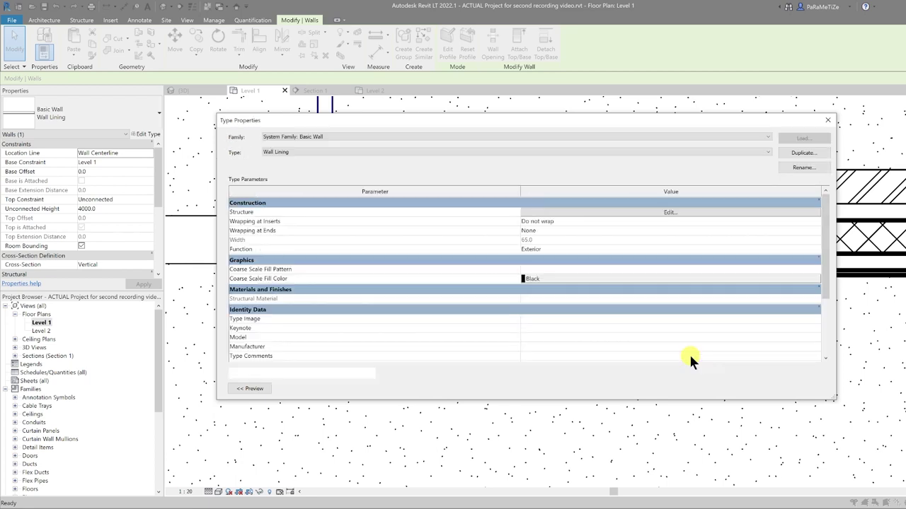
click(709, 387)
click(553, 290)
scroll(553, 290, down, 3)
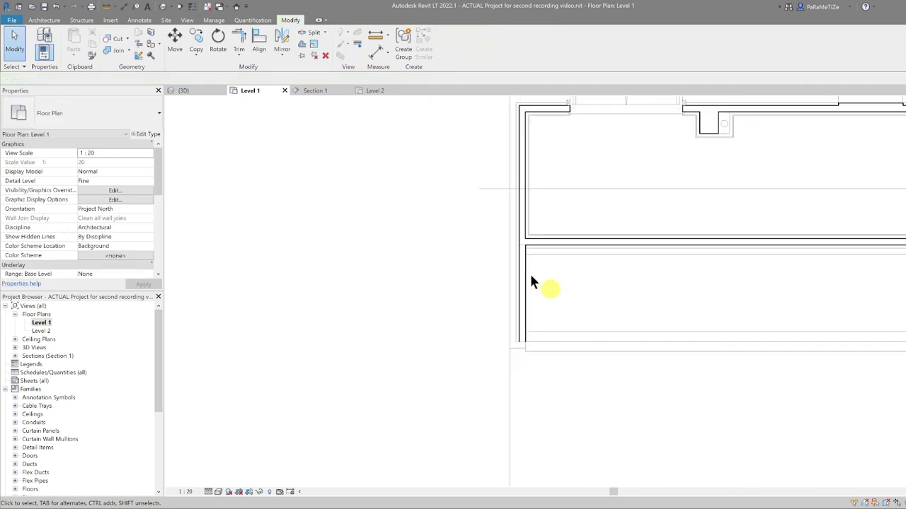
scroll(538, 286, up, 4)
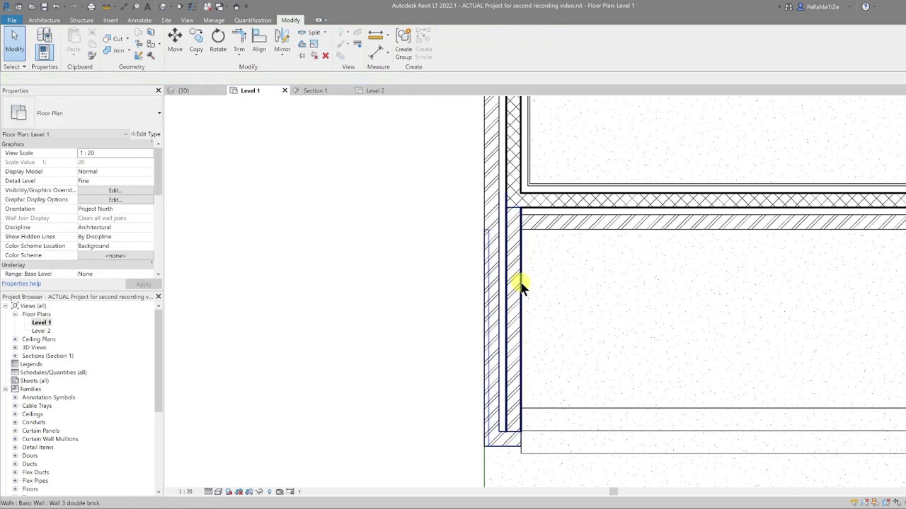
Step: Change the function of the inner Brick layer in the Wall 3 double brick type from structure to Finish 1 [4]
click(518, 286)
click(145, 134)
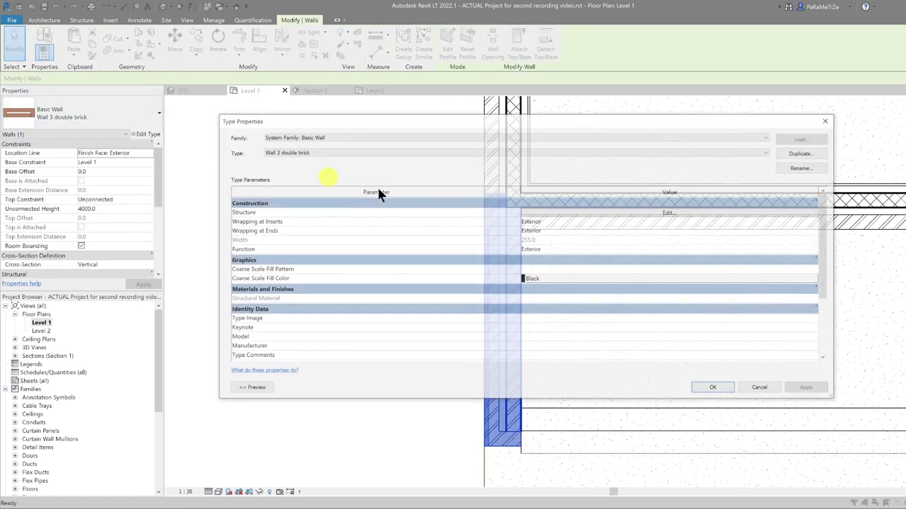
click(664, 211)
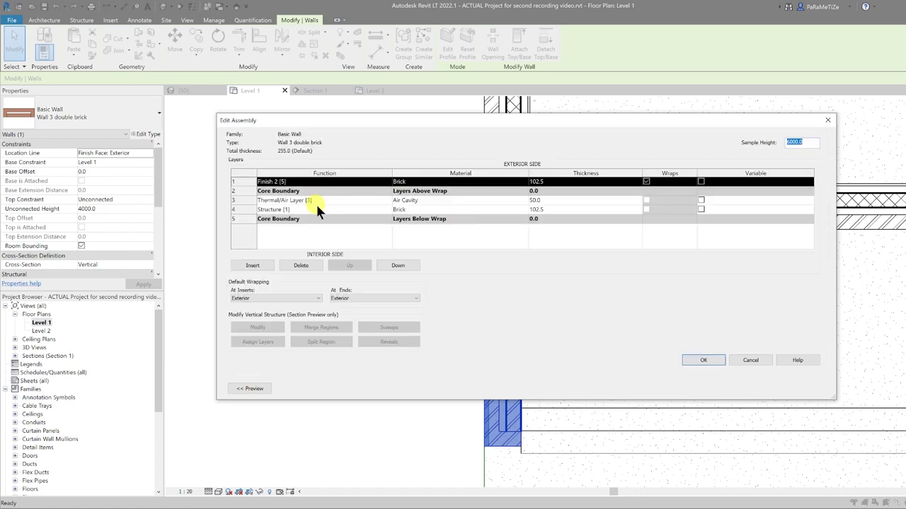
click(332, 209)
click(388, 210)
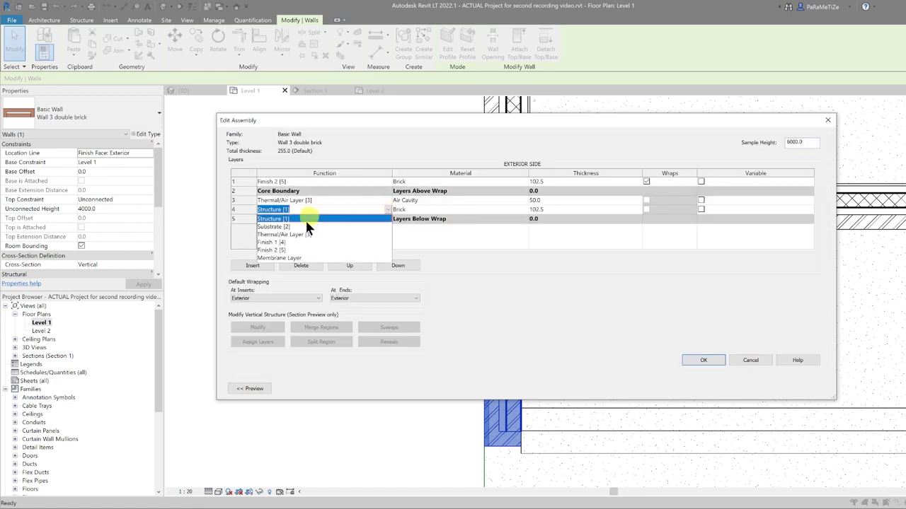
click(281, 241)
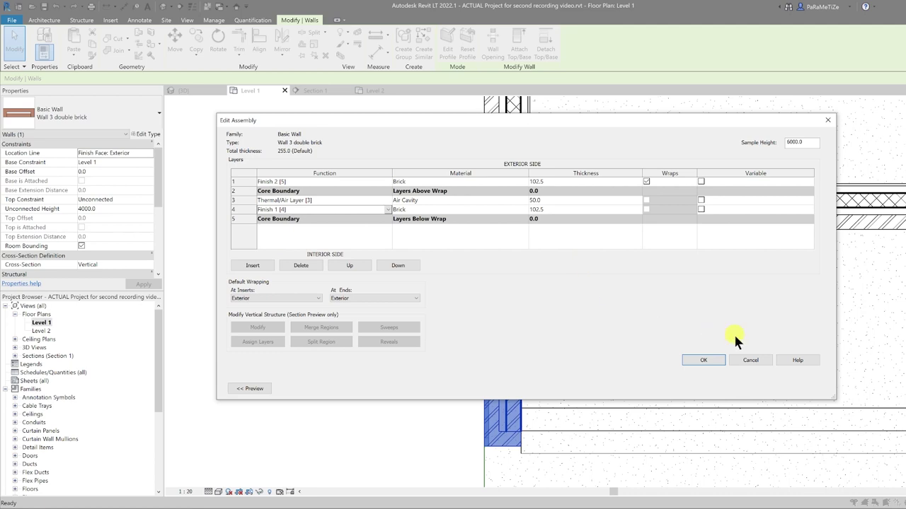
click(703, 360)
click(703, 388)
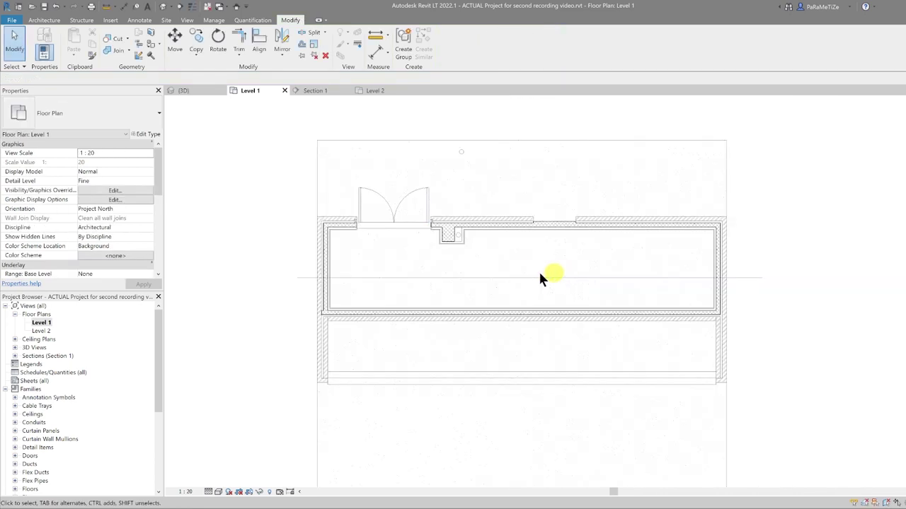
Step: Start tagging walls by category on the Level 1 plan and browse to the UK Annotations Tags folder for a wall tag
scroll(547, 262, up, 5)
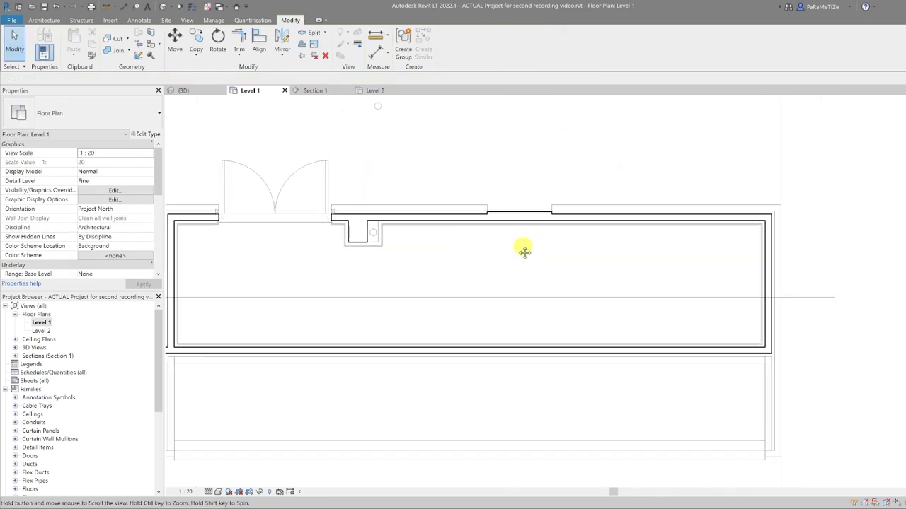
shift+scroll(539, 163, right, 4)
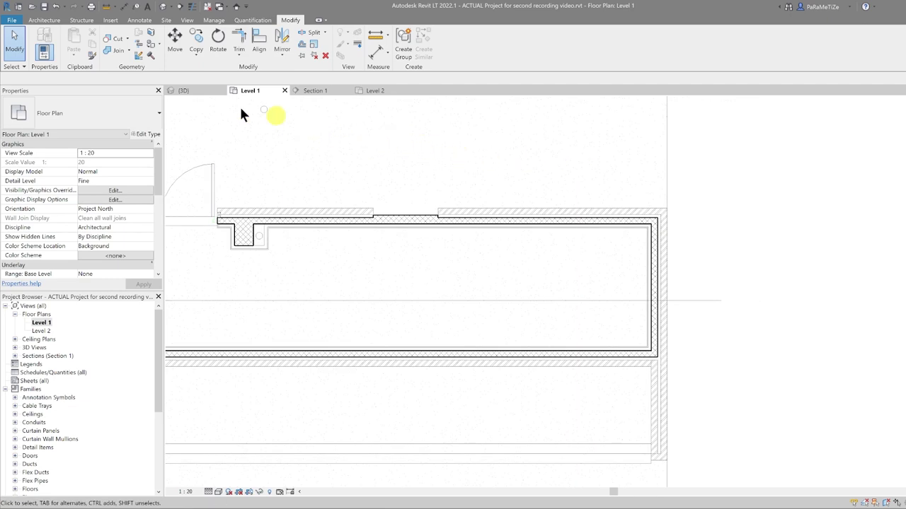
click(140, 20)
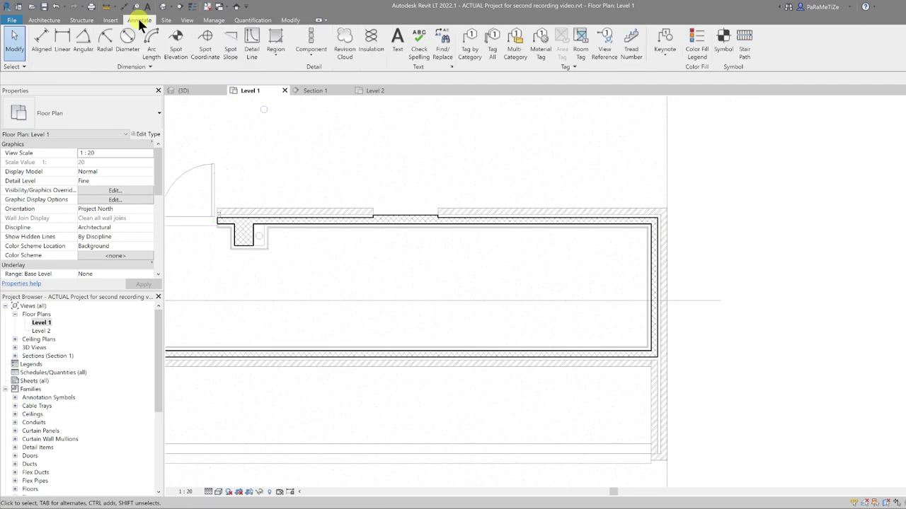
click(474, 46)
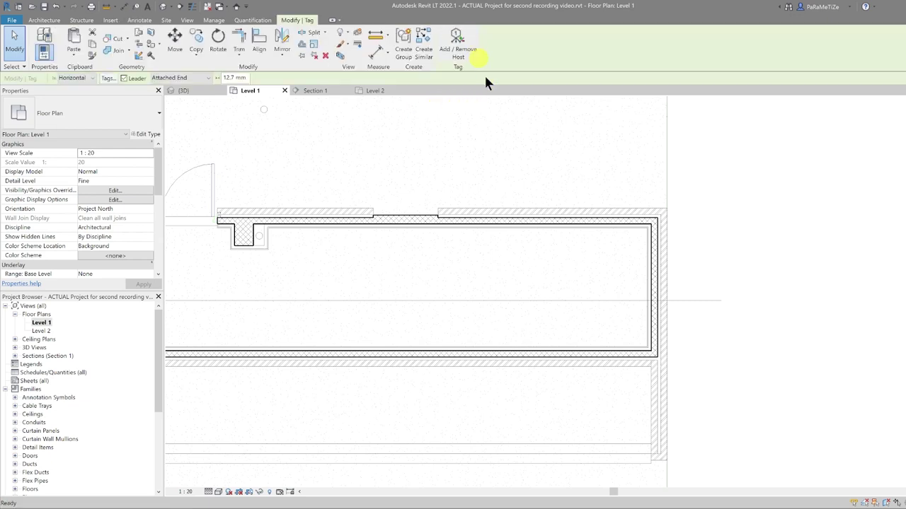
click(537, 216)
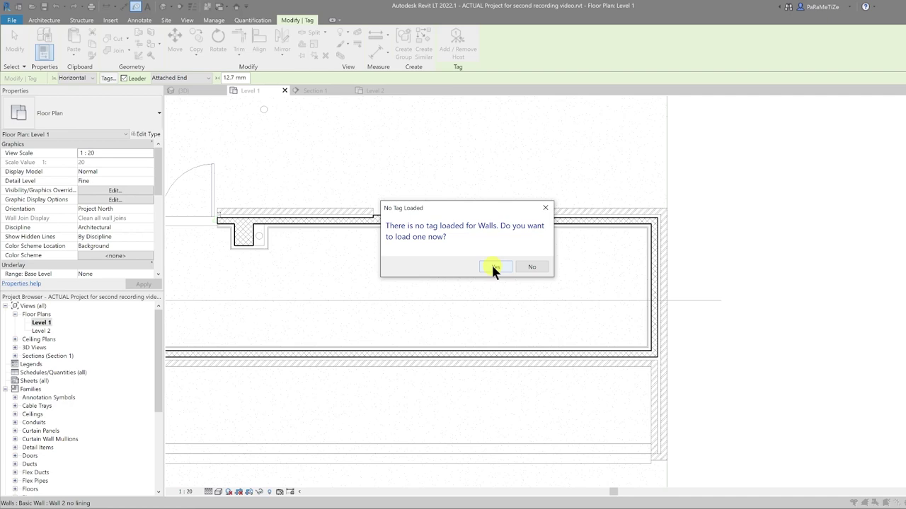
click(493, 269)
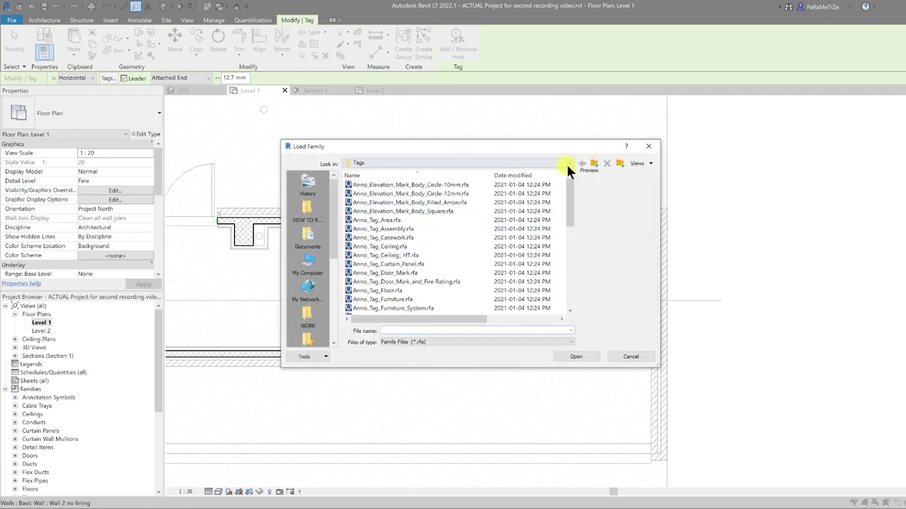
click(591, 165)
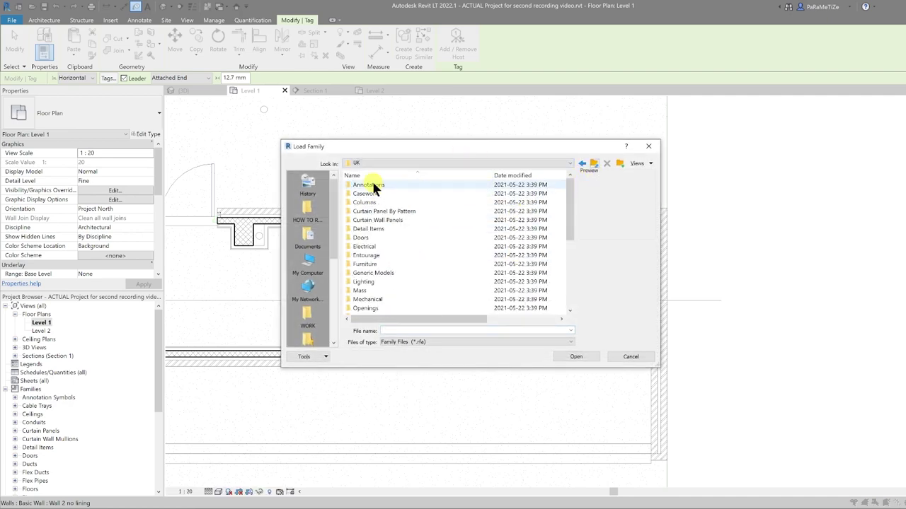
double_click(373, 186)
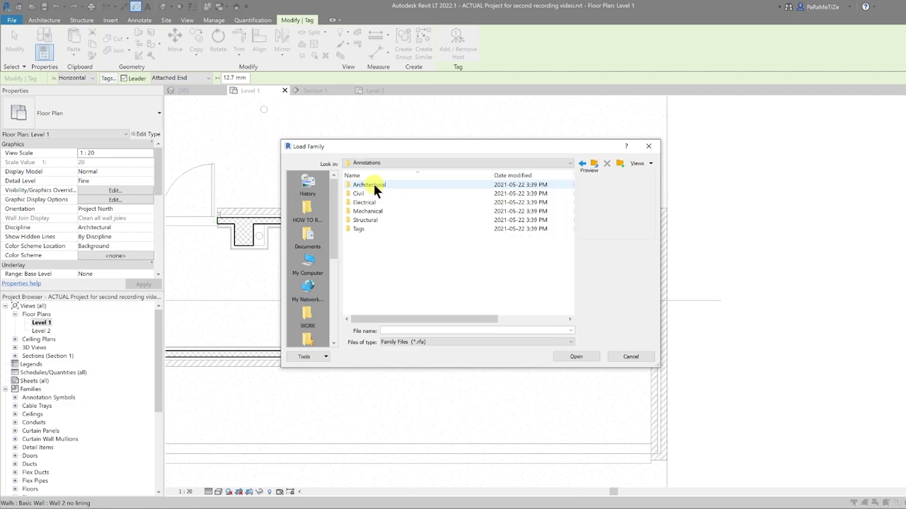
double_click(366, 228)
Step: Compare the two wall tag families and load Anno_Tag_Wall_Type_Mark.rfa into the project
scroll(428, 259, down, 2)
scroll(430, 263, down, 10)
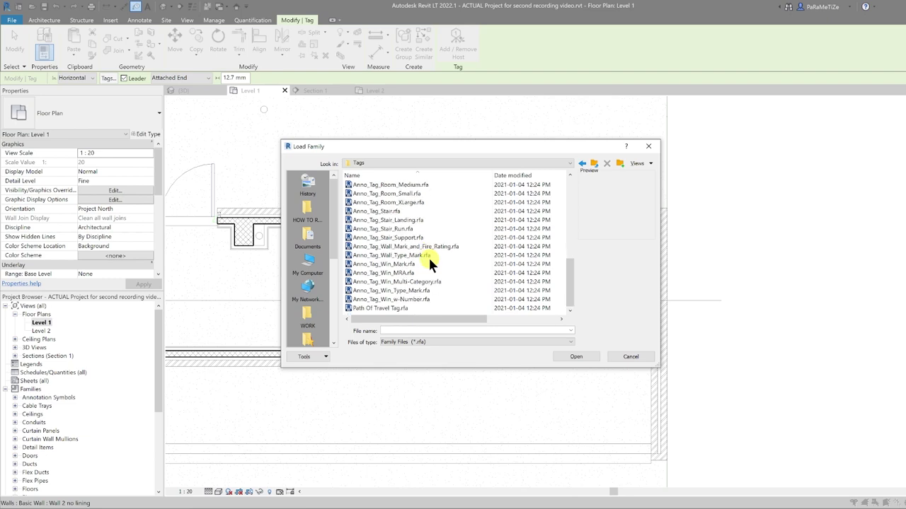
click(361, 253)
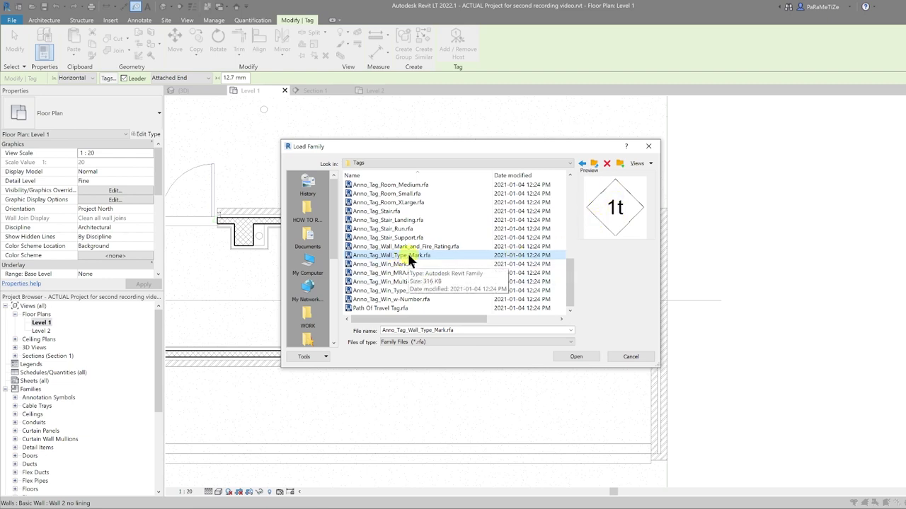
click(373, 246)
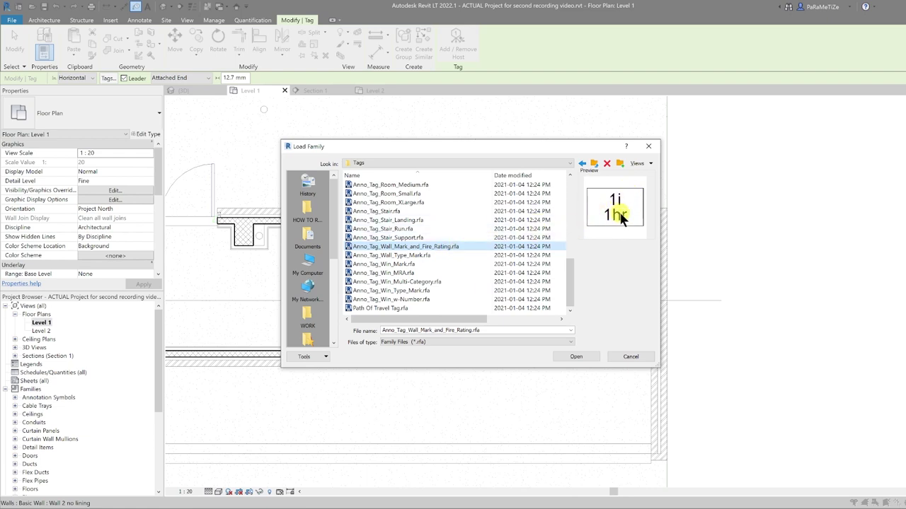
click(415, 255)
click(575, 357)
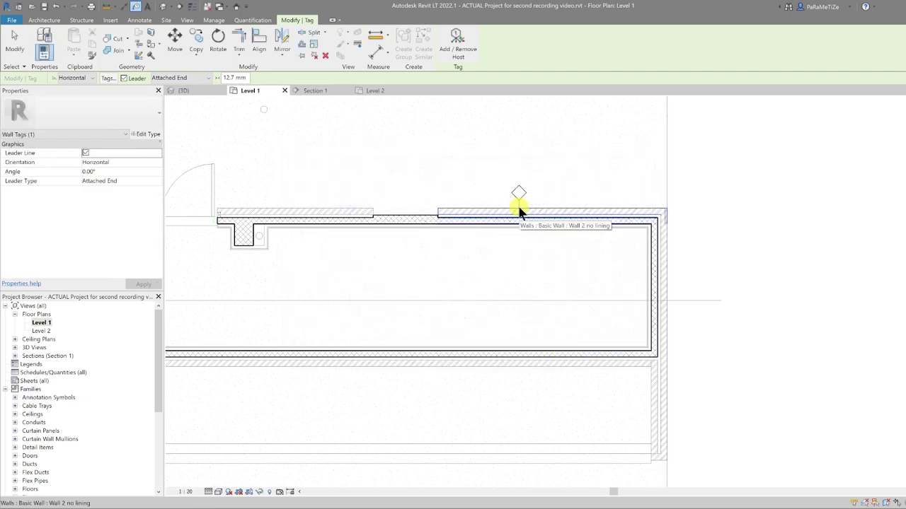
Step: Tag the outer walls, linings and blocked opening around the eastern half of the plan, including the garden wall there, with leaders
click(519, 211)
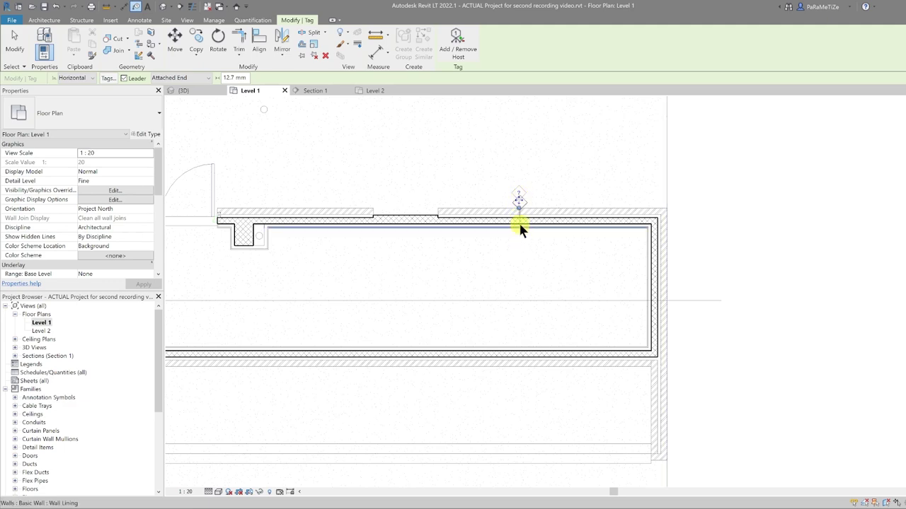
click(520, 223)
click(518, 224)
click(409, 228)
click(641, 280)
click(511, 362)
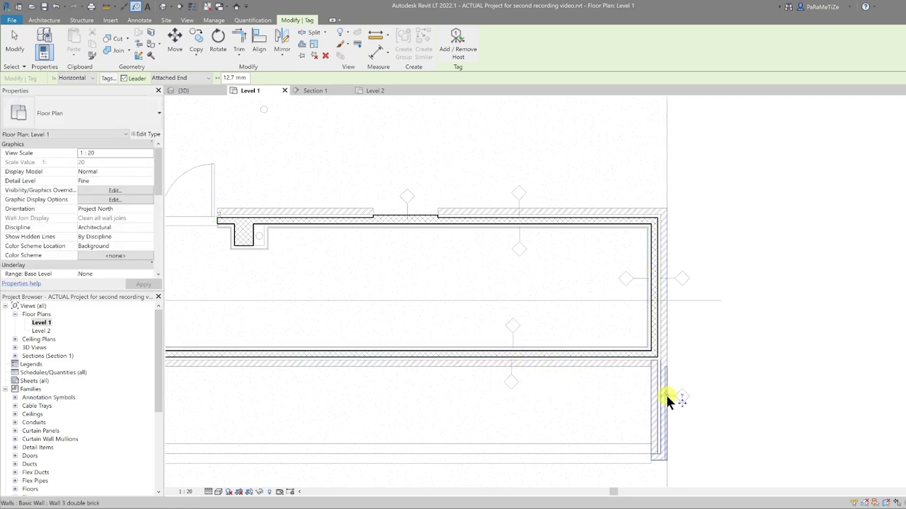
click(666, 399)
Step: Tag the remaining walls and linings around the western half of the plan, including the garden walls and the column lining
middle_drag(666, 400, 841, 325)
click(226, 323)
middle_drag(242, 132, 266, 178)
click(282, 258)
click(468, 206)
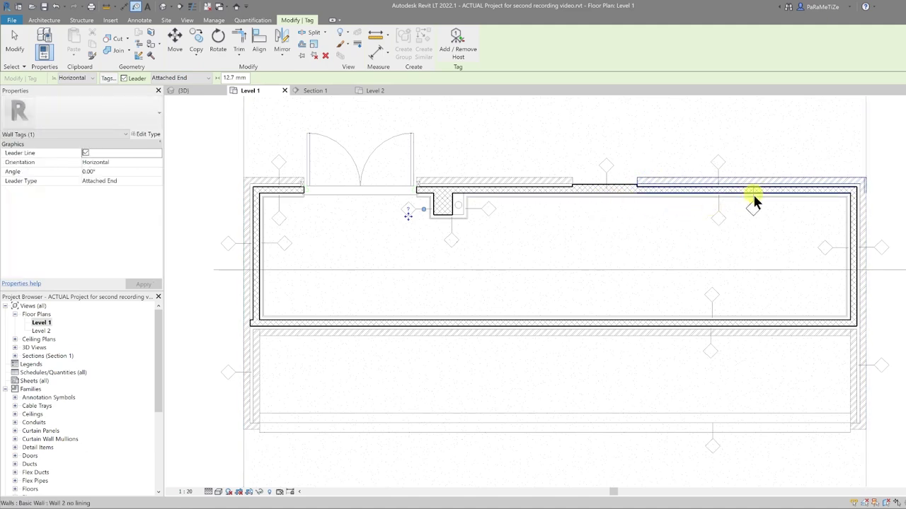
Step: Tag the lining opposite the blocked opening, aligned with the opening's tag, and delete the surplus tag on the adjacent outer wall
click(572, 199)
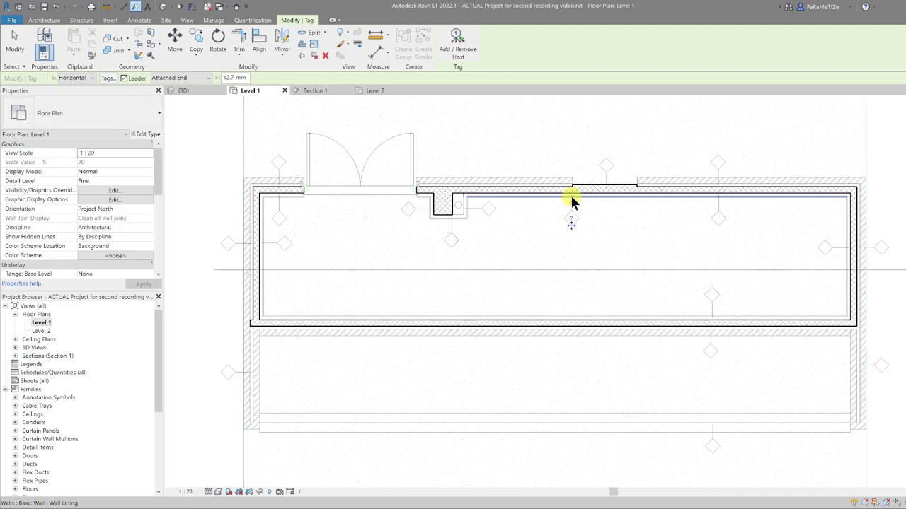
click(652, 179)
click(623, 198)
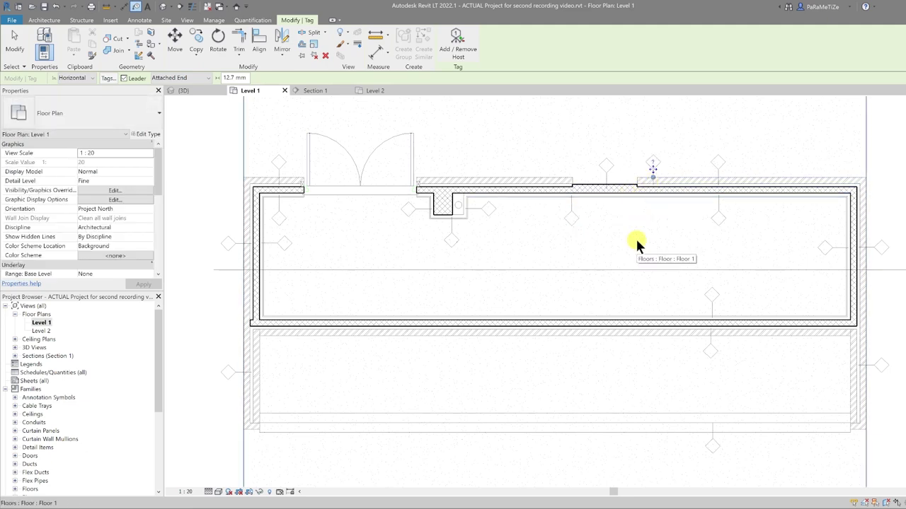
click(652, 168)
key(Delete)
key(t)
key(g)
click(573, 219)
key(Escape)
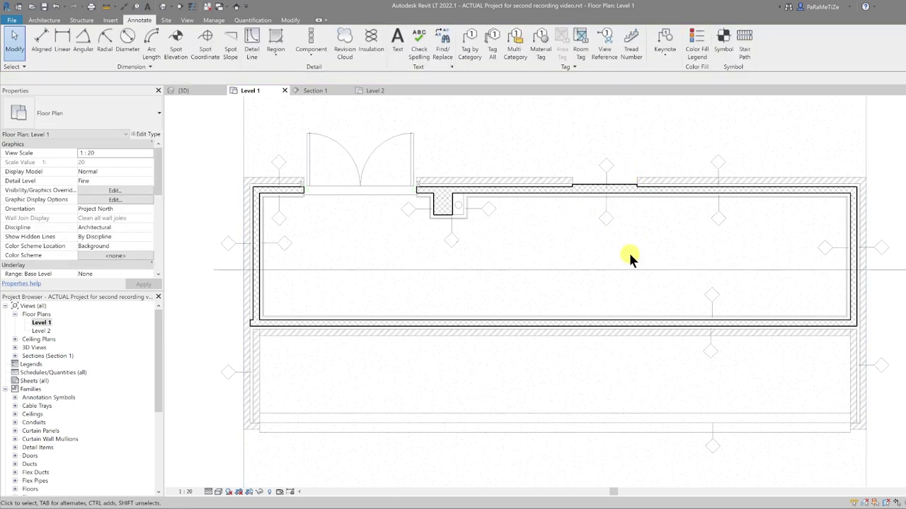
middle_drag(638, 244, 630, 229)
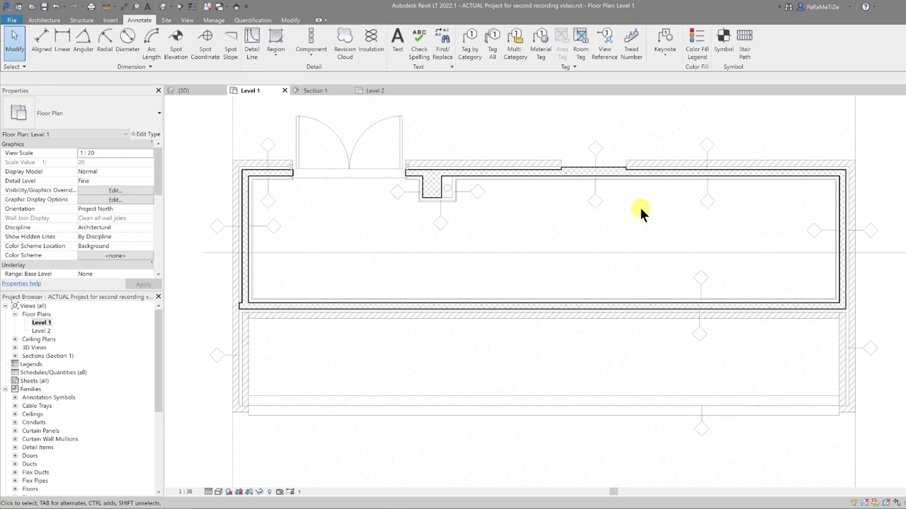
Step: Open the wall tag family for editing and examine which wall parameter its label reads and which others are available
click(595, 155)
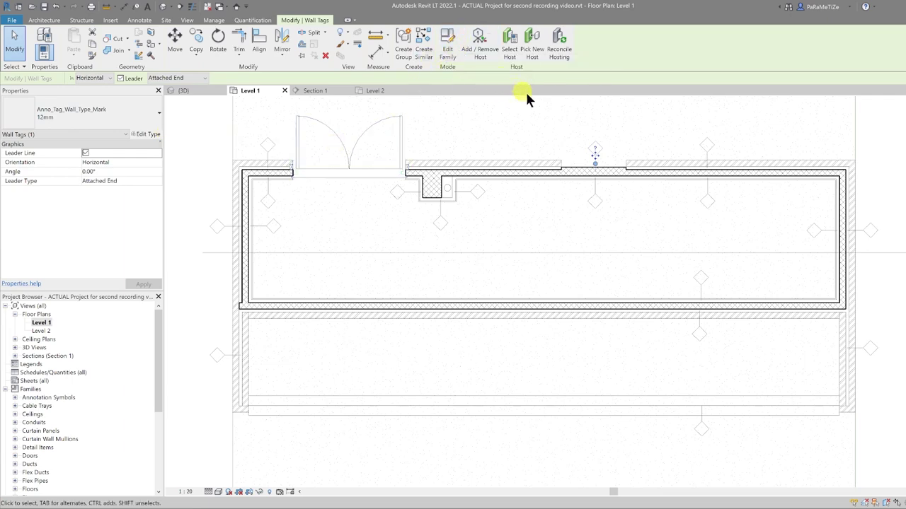
click(449, 51)
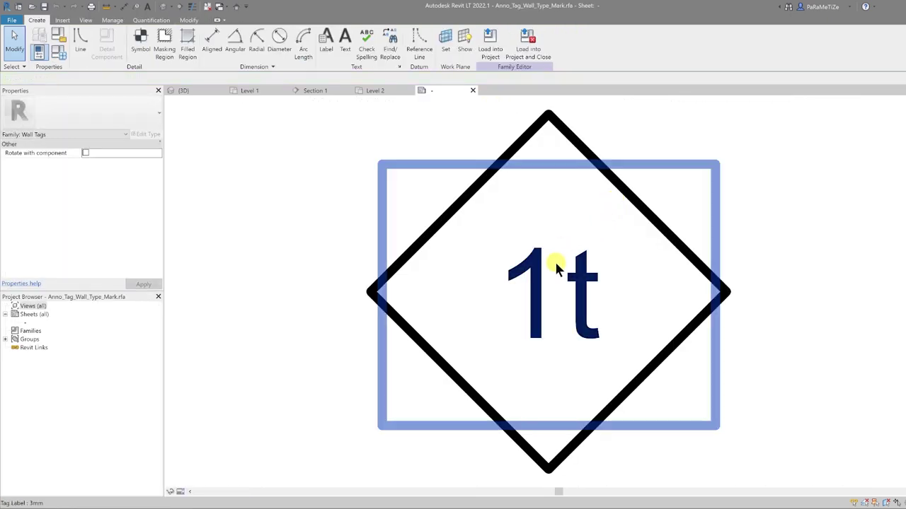
click(596, 262)
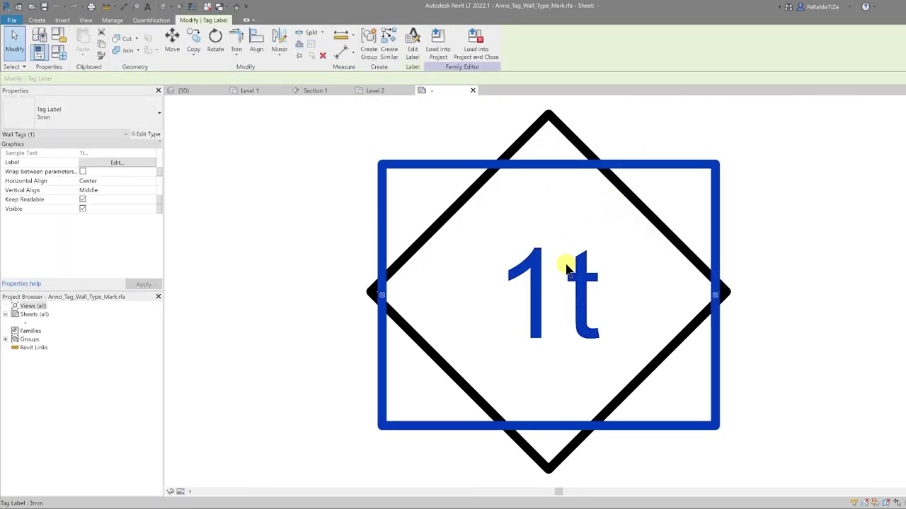
click(413, 44)
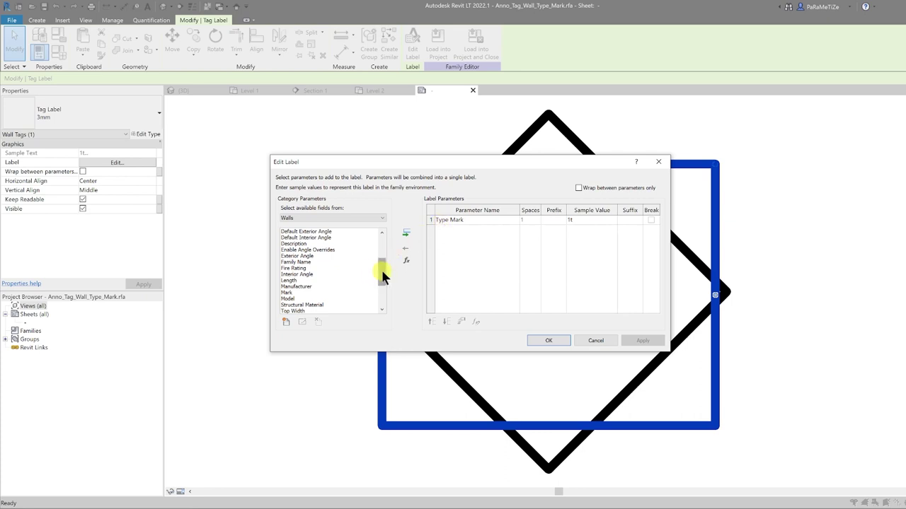
drag(382, 276, 386, 246)
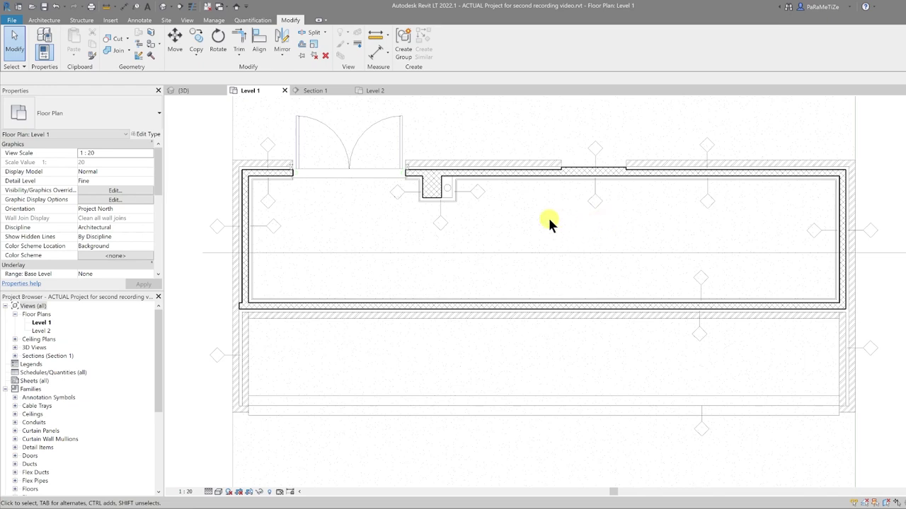
Step: Set the Type Mark of the Wall 2 no lining type to W2
click(495, 173)
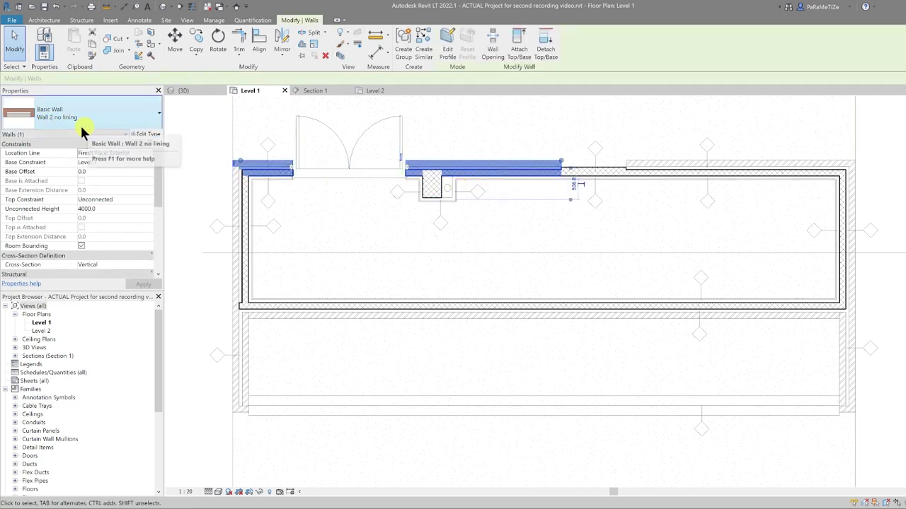
click(143, 133)
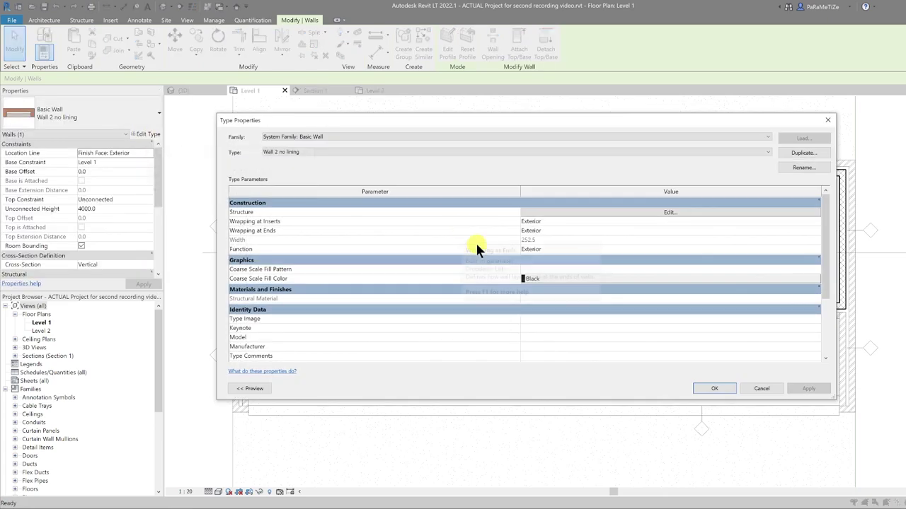
scroll(478, 249, down, 3)
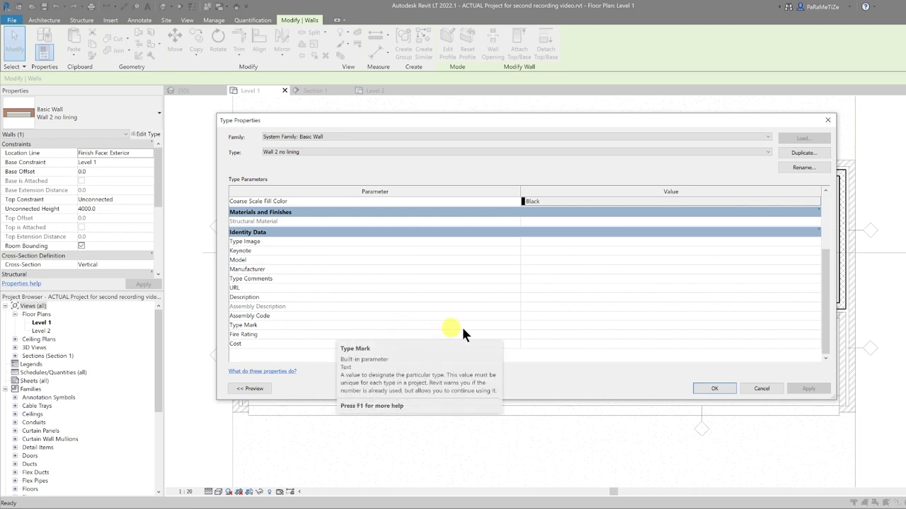
click(531, 326)
text(W2)
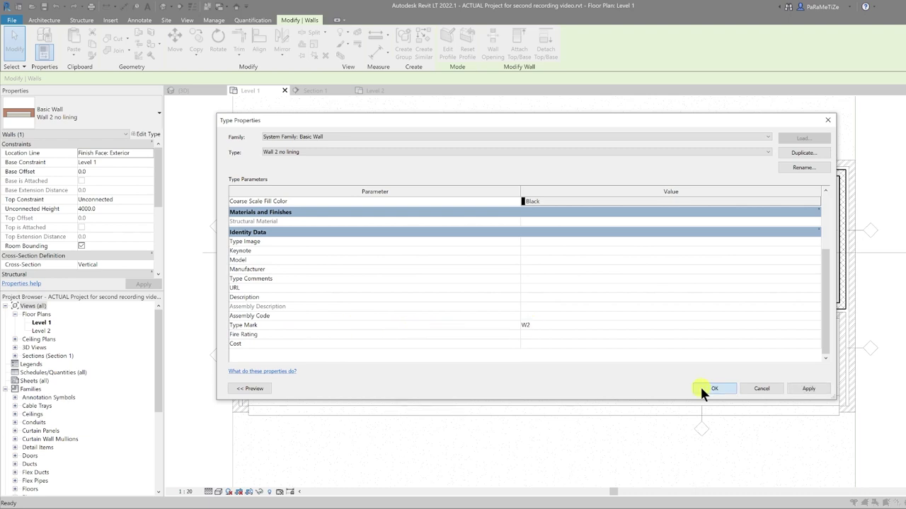
click(700, 386)
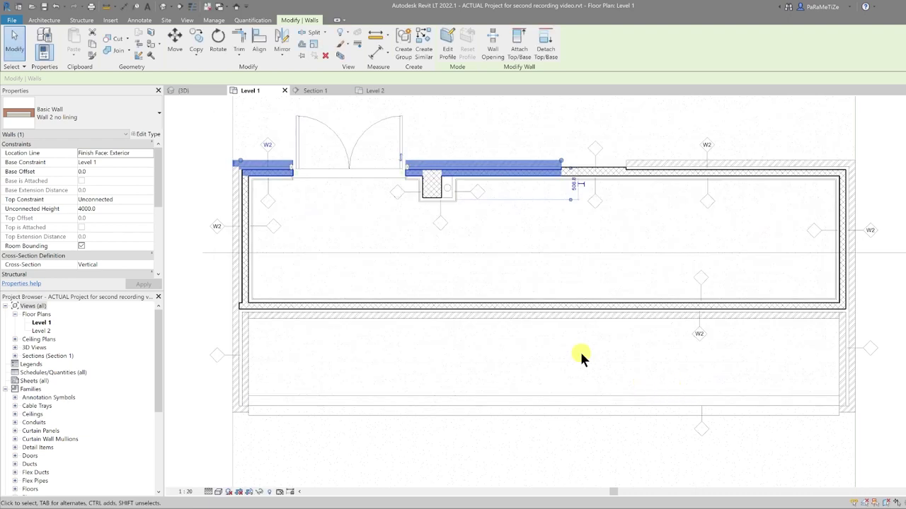
click(579, 350)
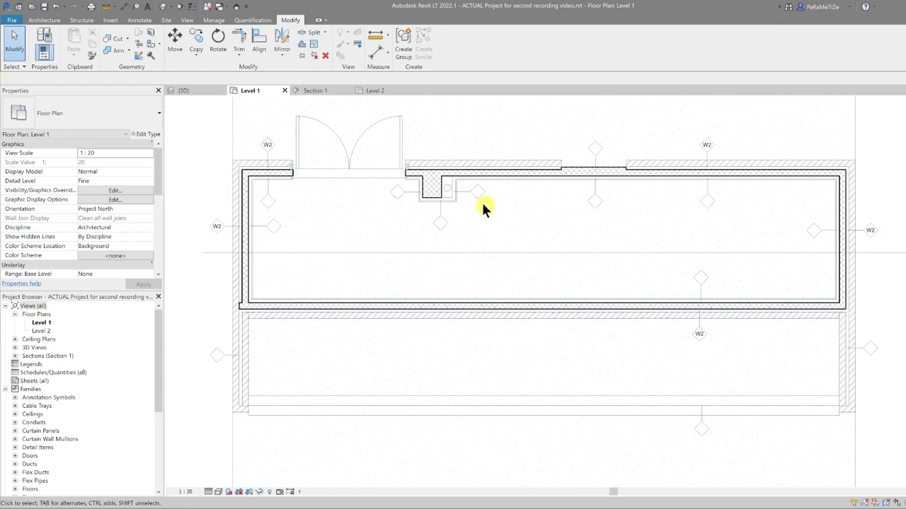
Step: Set the Type Mark of the Wall Lining type to iW5
click(453, 185)
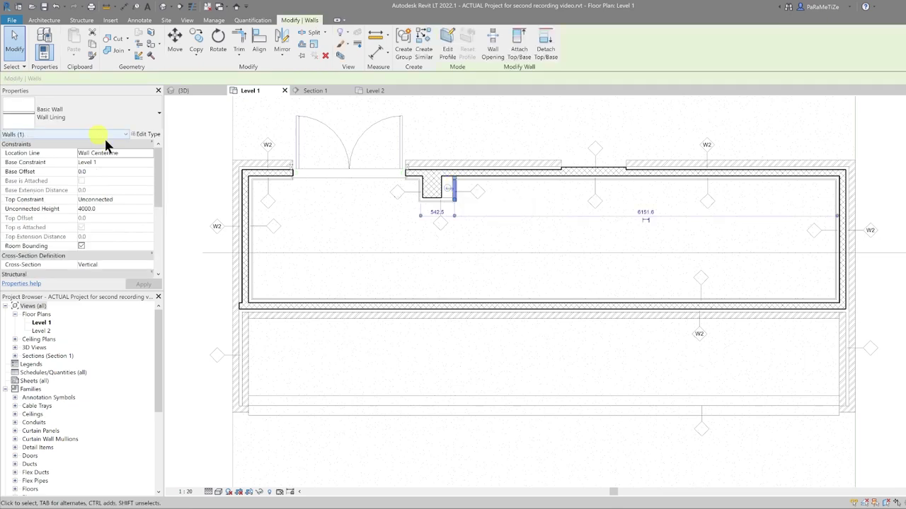
scroll(565, 296, down, 3)
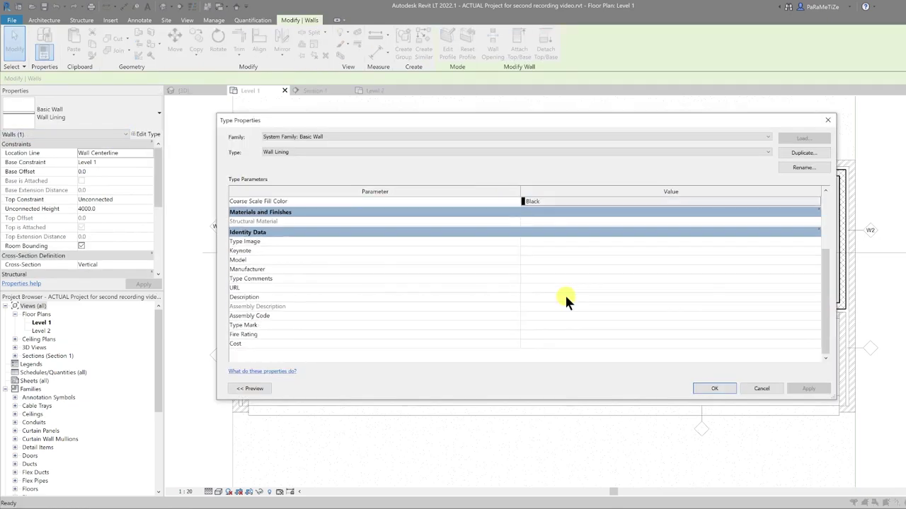
click(534, 324)
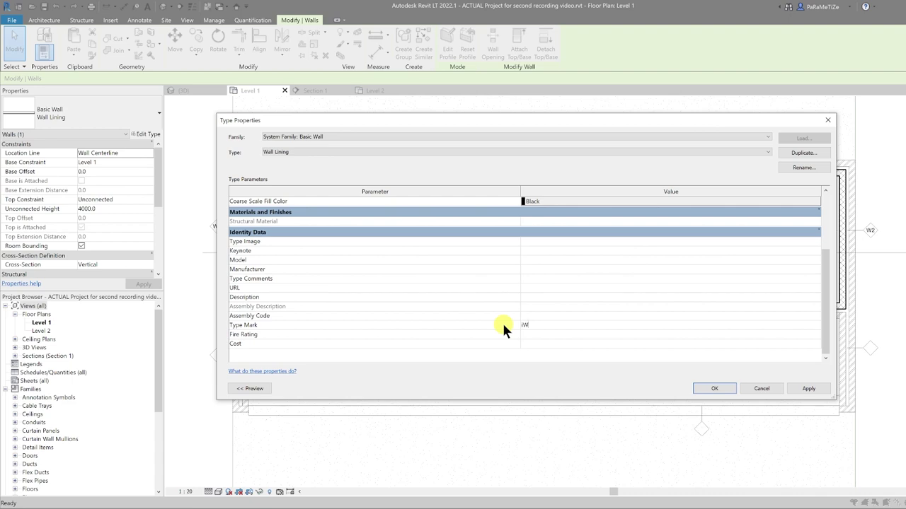
text(iW5)
click(714, 388)
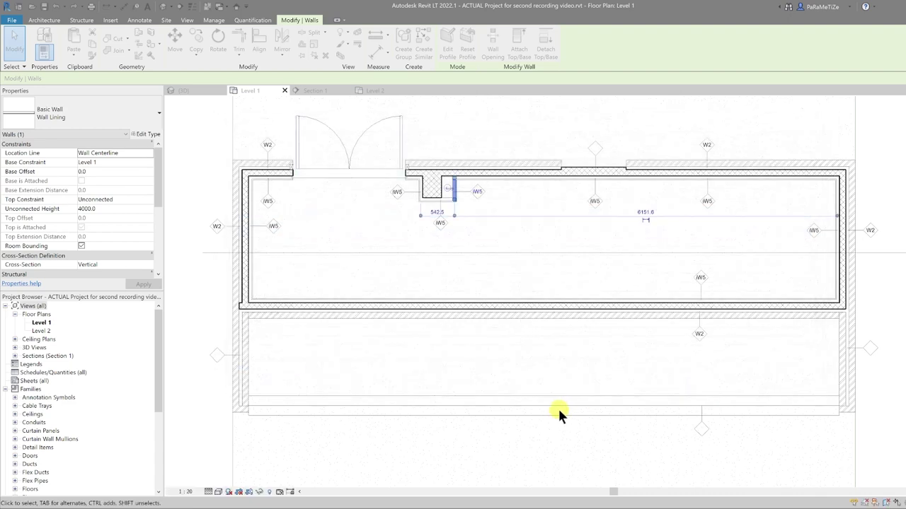
key(Escape)
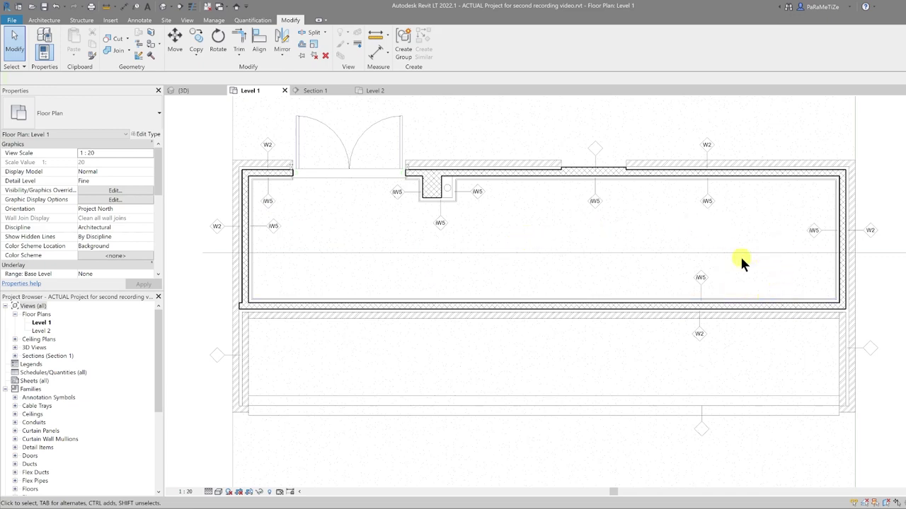
Step: Set the Type Mark of the blocked opening's wall type to W1 and that of the garden's side walls to W3
click(576, 169)
click(145, 134)
click(714, 389)
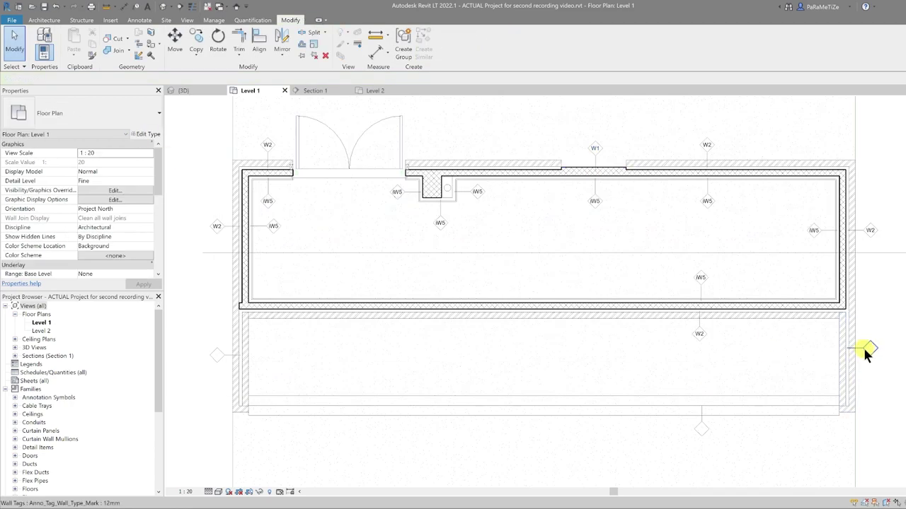
click(846, 354)
click(145, 134)
click(713, 389)
Step: Set the Type Mark of the Garden Wall type to W4
double_click(677, 416)
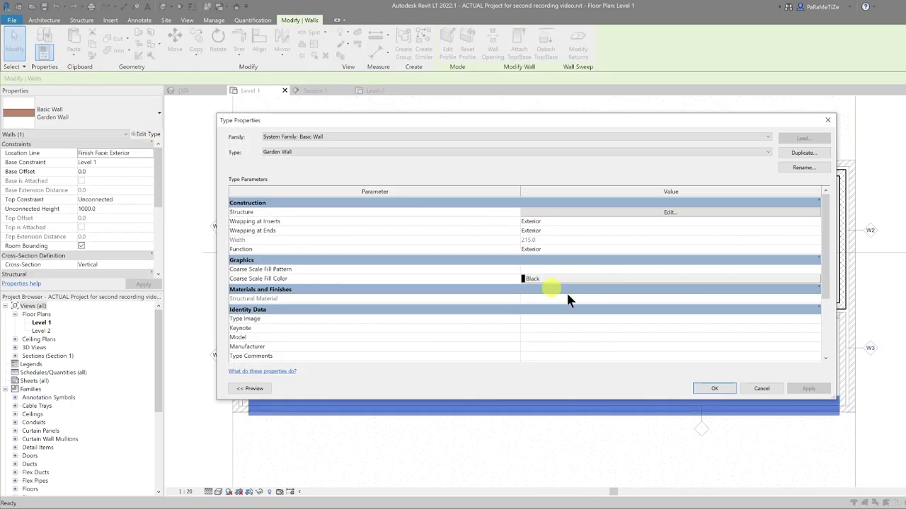
scroll(566, 300, down, 5)
click(714, 388)
click(617, 385)
Step: Review the type marks shown by all wall and lining tags across the Level 1 plan
scroll(595, 375, down, 1)
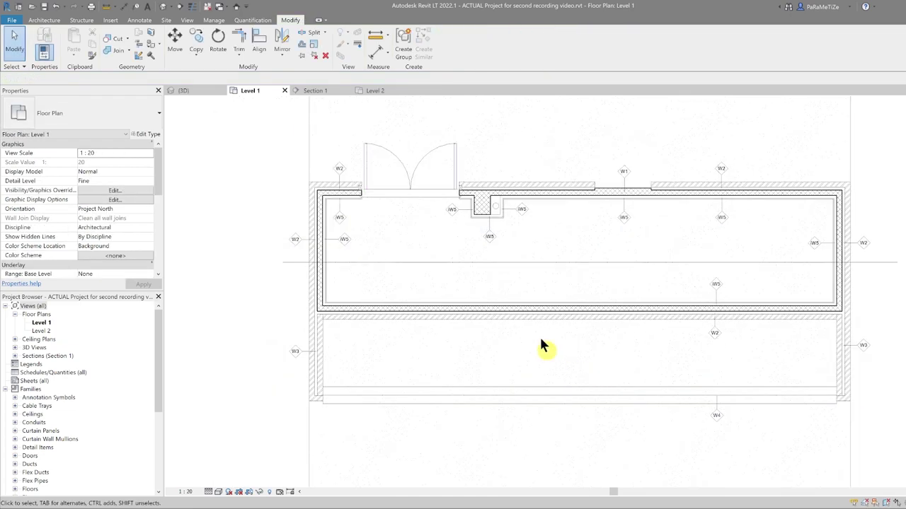
mouse_move(549, 276)
middle_down()
mouse_move(576, 286)
mouse_move(534, 280)
middle_up()
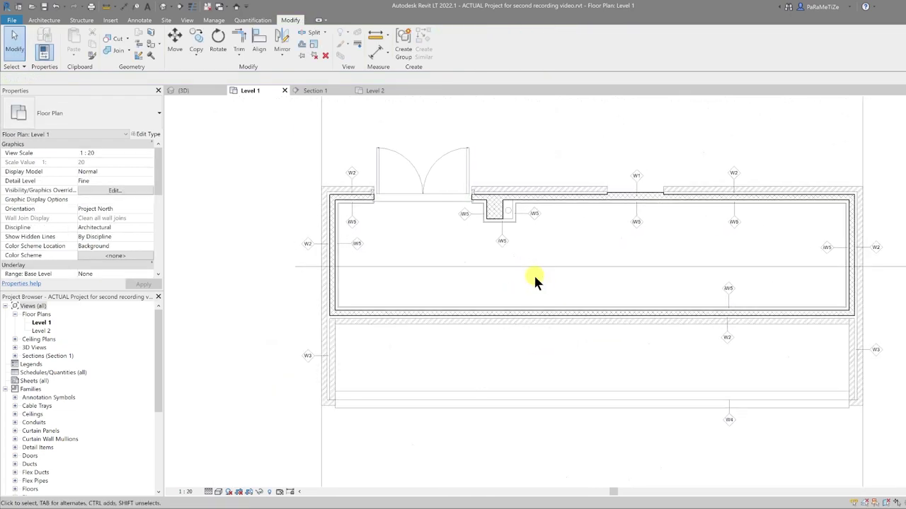
middle_drag(646, 285, 591, 296)
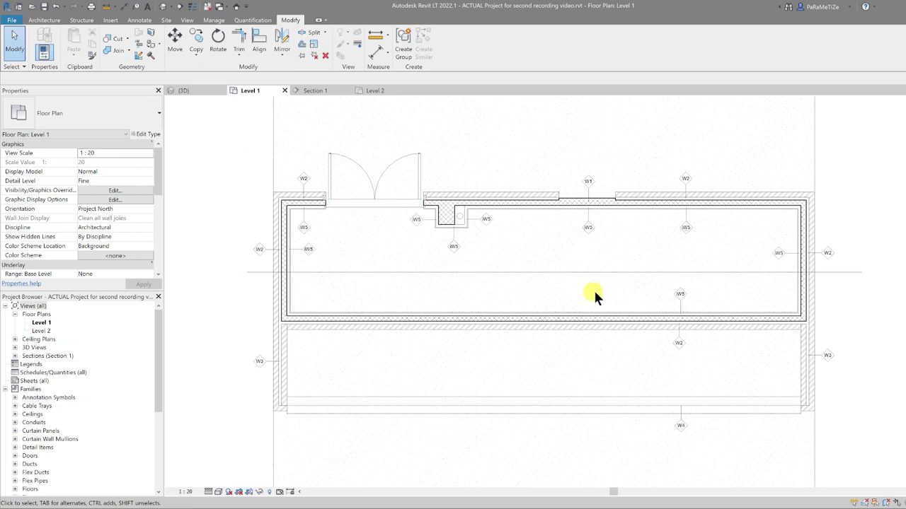
middle_drag(222, 135, 252, 145)
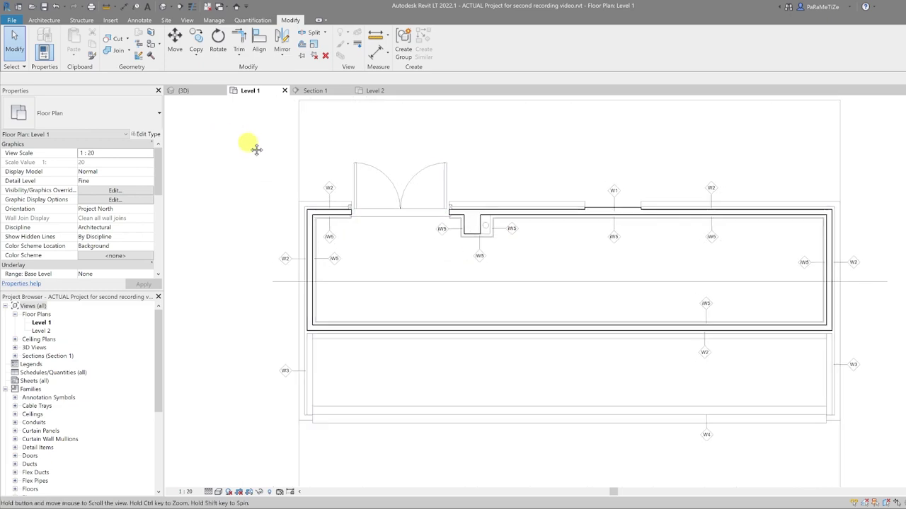
middle_drag(296, 183, 278, 186)
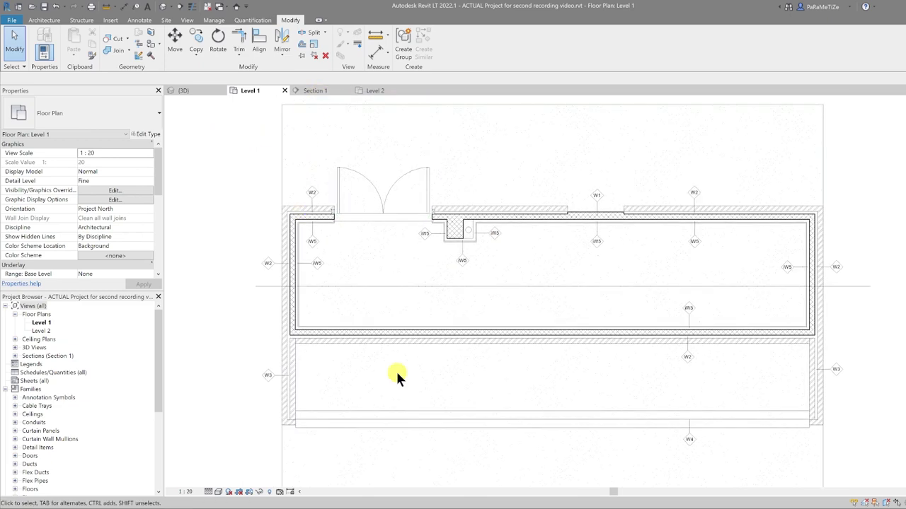
scroll(290, 323, up, 5)
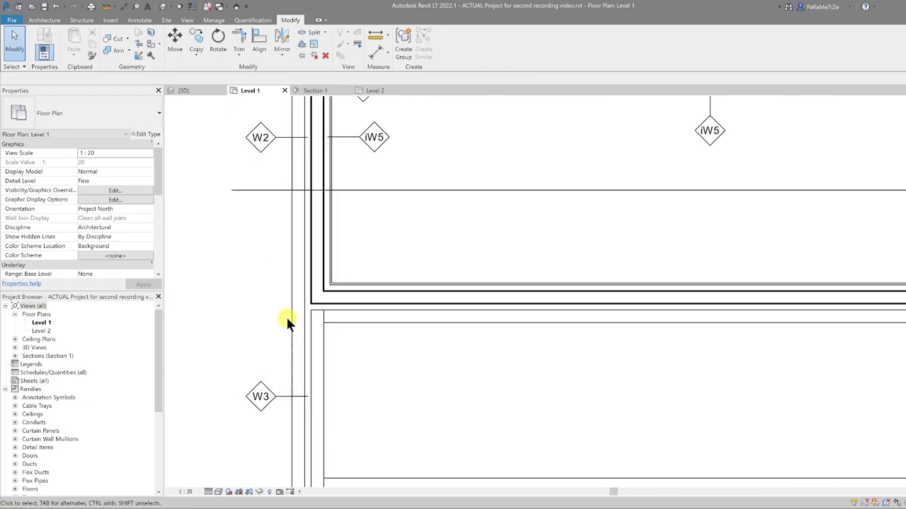
scroll(289, 323, down, 7)
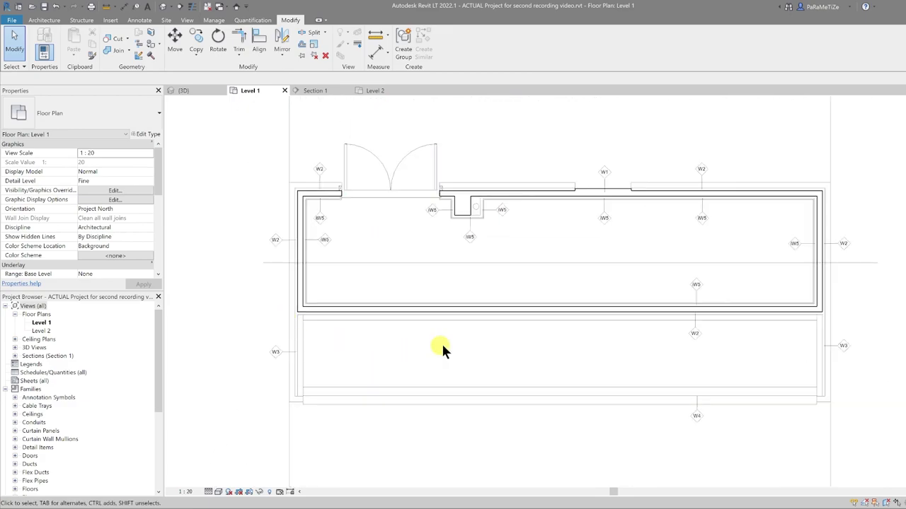
middle_drag(440, 345, 439, 370)
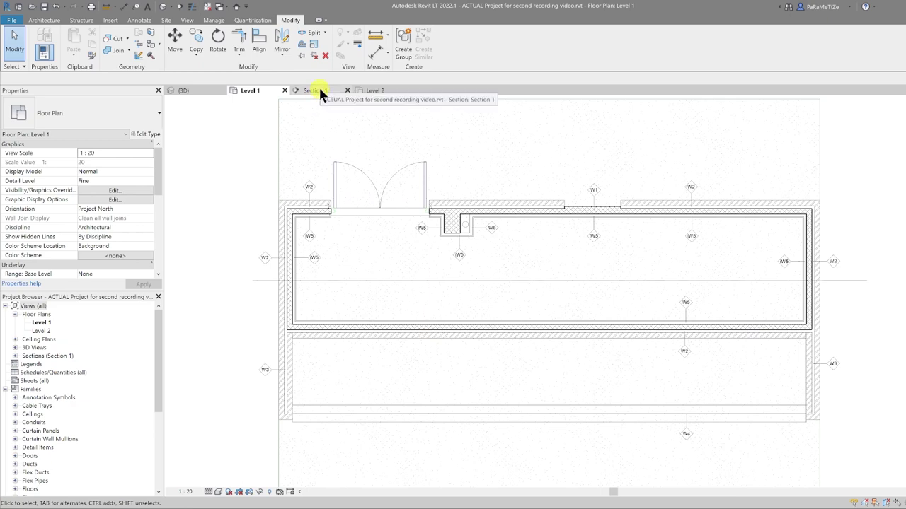
Step: In the Section 1 view, override the host layers' cut line styles to give the structural layers a heavier line weight
click(319, 92)
scroll(410, 249, up, 2)
middle_drag(418, 240, 441, 222)
scroll(390, 230, down, 1)
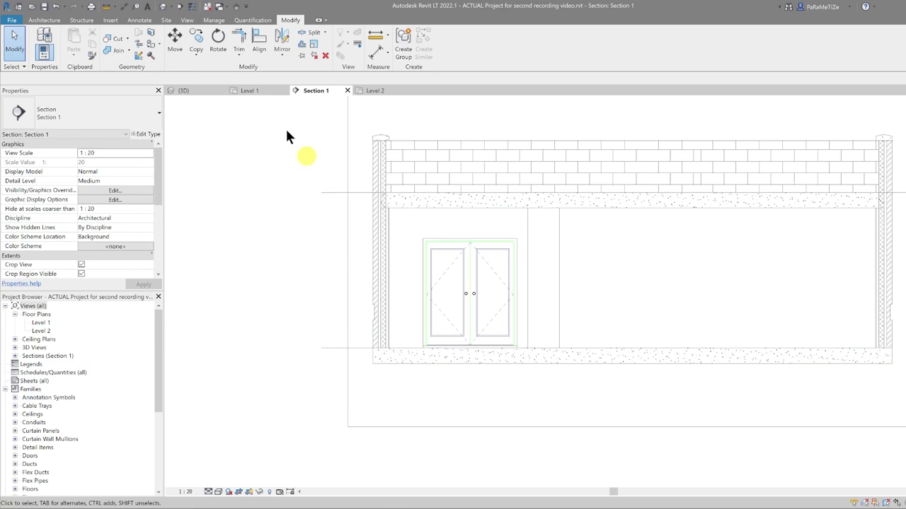
click(131, 192)
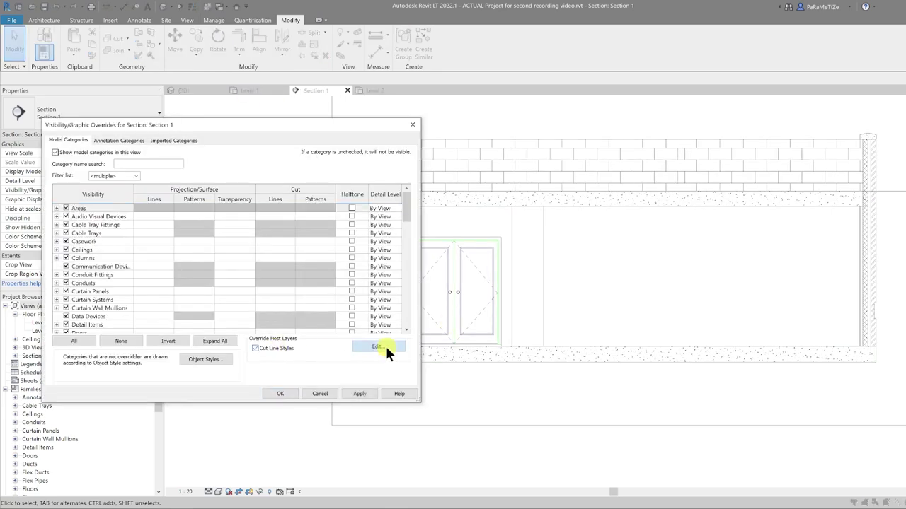
click(379, 346)
click(181, 248)
click(301, 324)
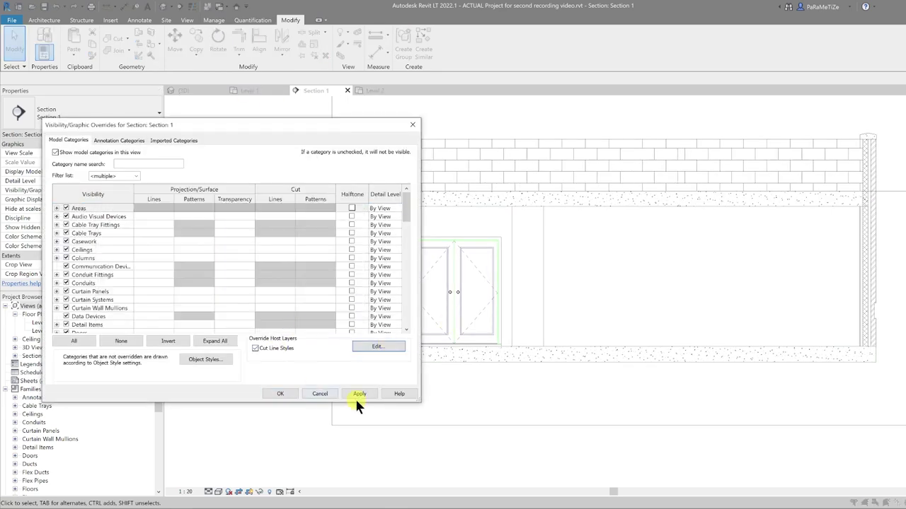
click(358, 394)
Step: Join the upper floor slab with the outer wall beside the double door in Section 1
scroll(263, 187, up, 5)
scroll(263, 190, up, 1)
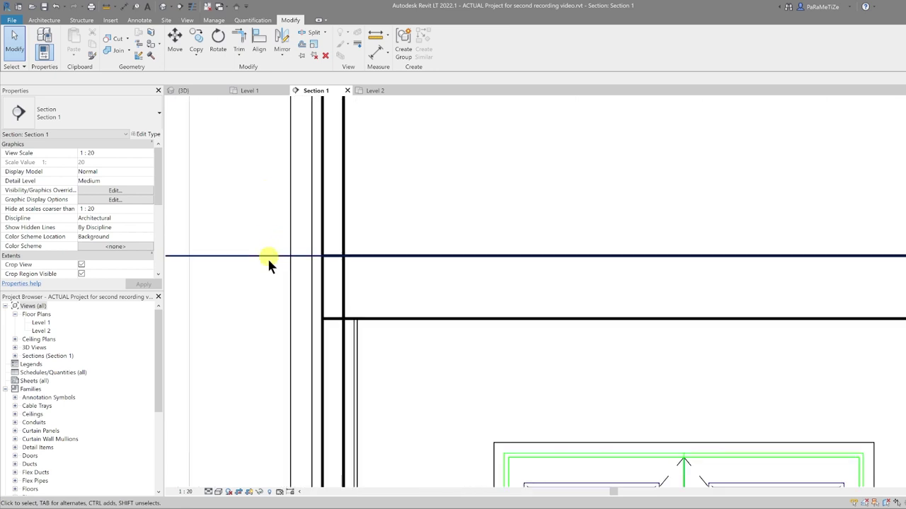
middle_drag(253, 285, 371, 279)
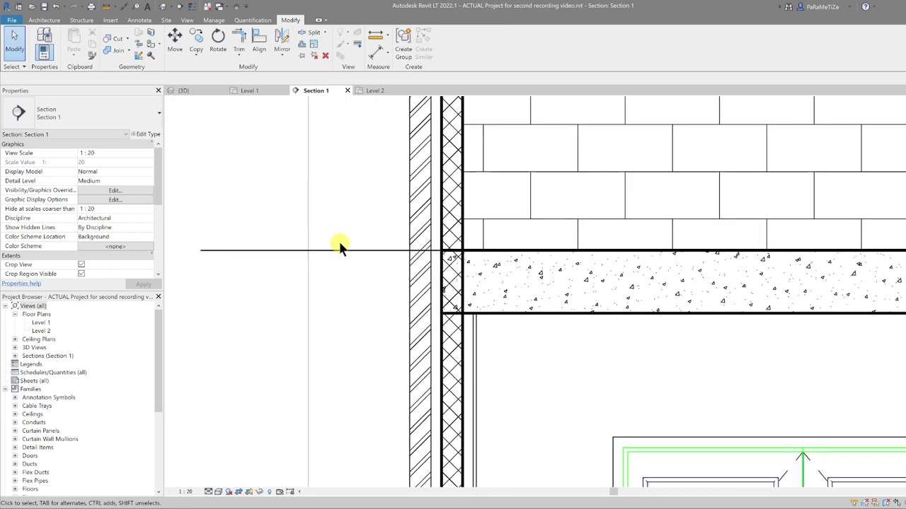
click(108, 47)
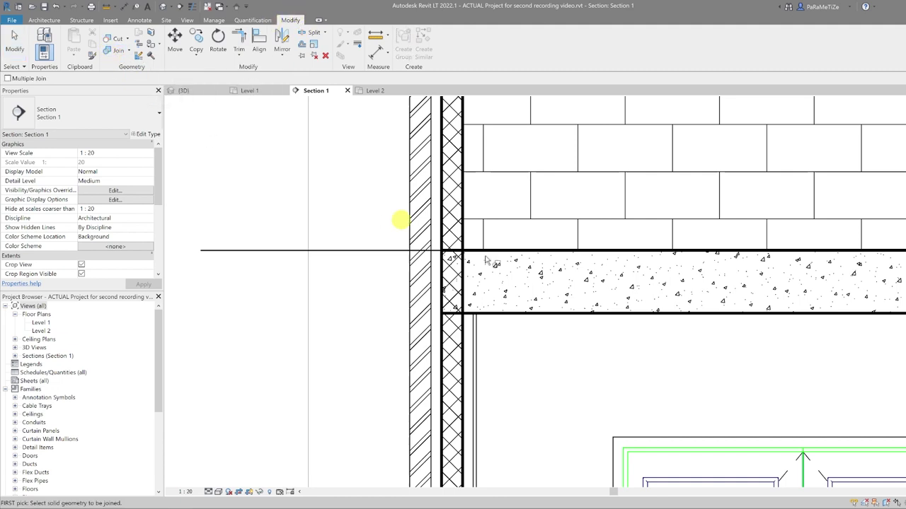
click(542, 311)
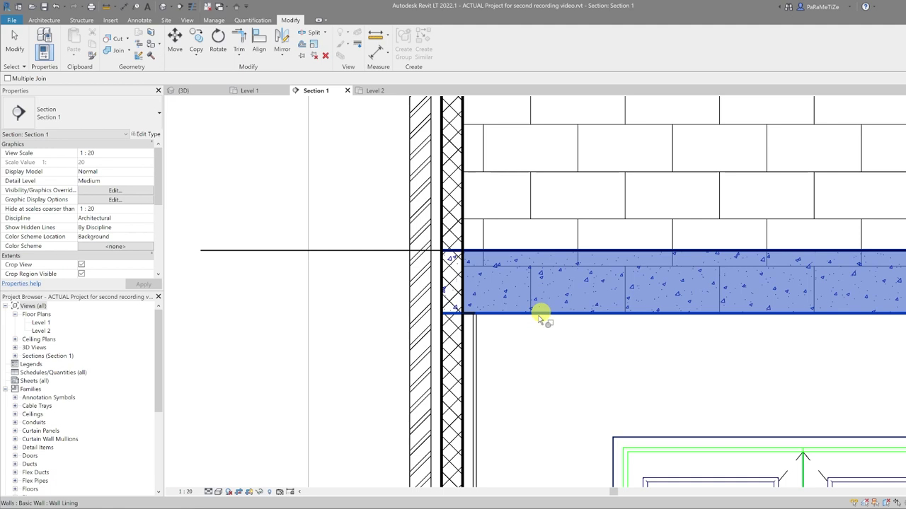
click(440, 343)
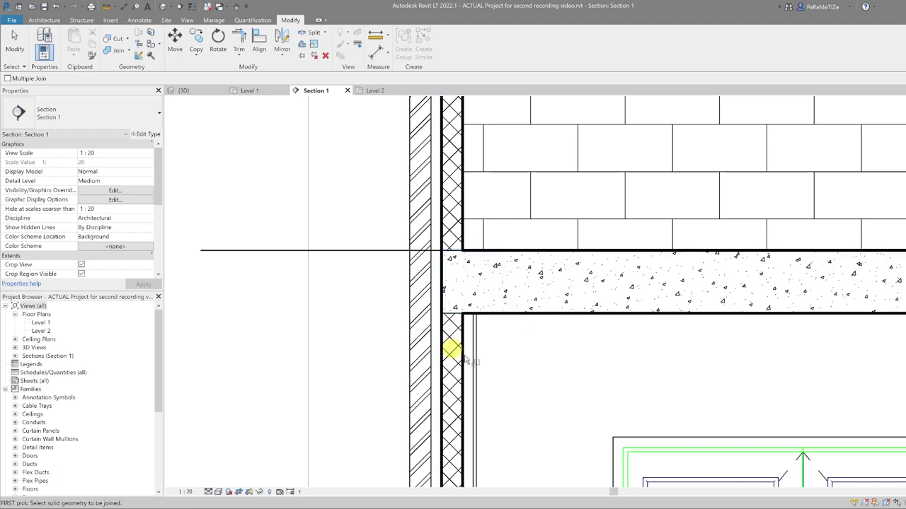
Step: Join the upper floor slab with the outer wall at the opposite end of the section
scroll(424, 336, down, 6)
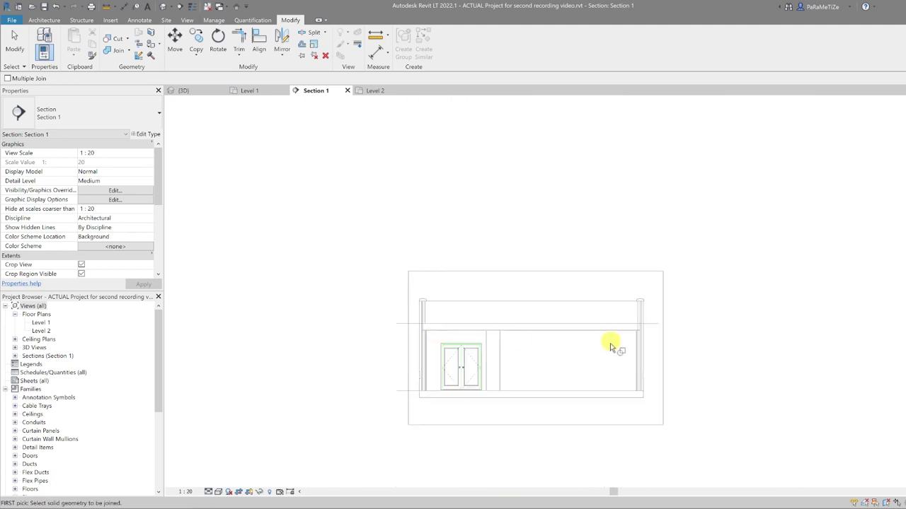
scroll(637, 329, up, 8)
key(Escape)
key(Escape)
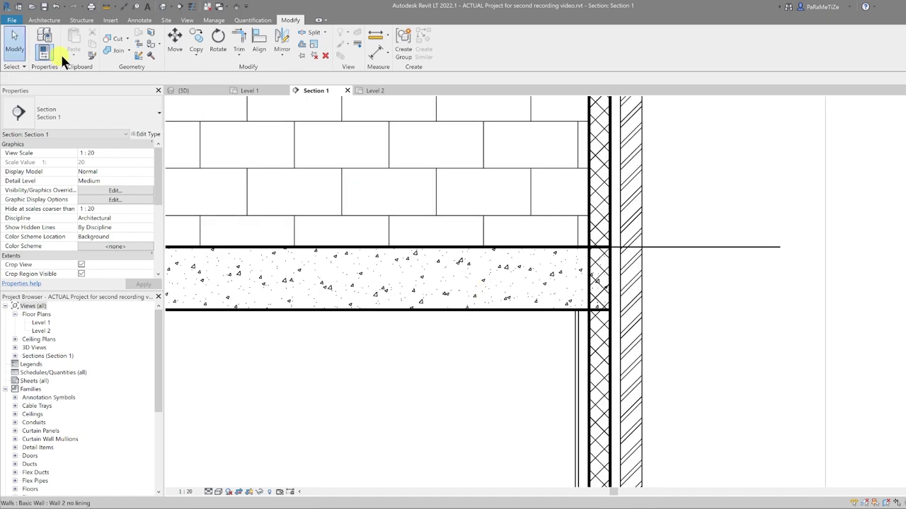
click(112, 48)
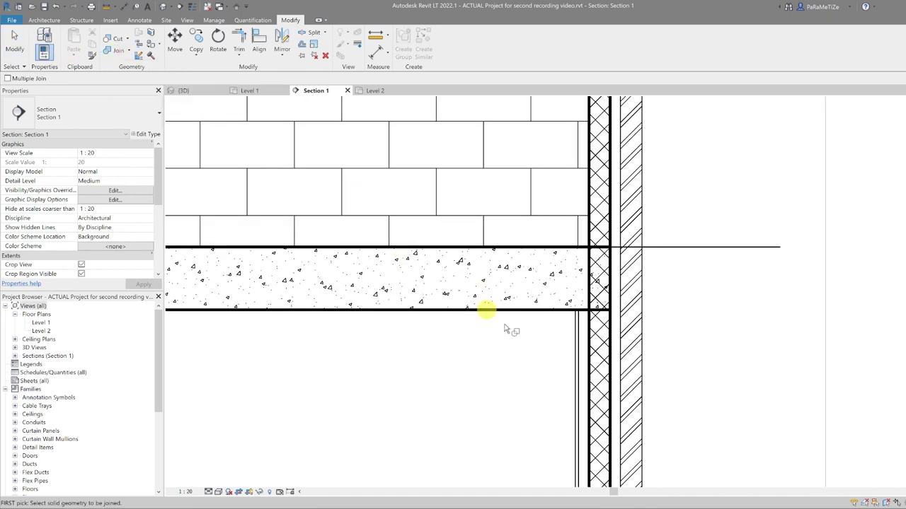
click(532, 312)
click(606, 360)
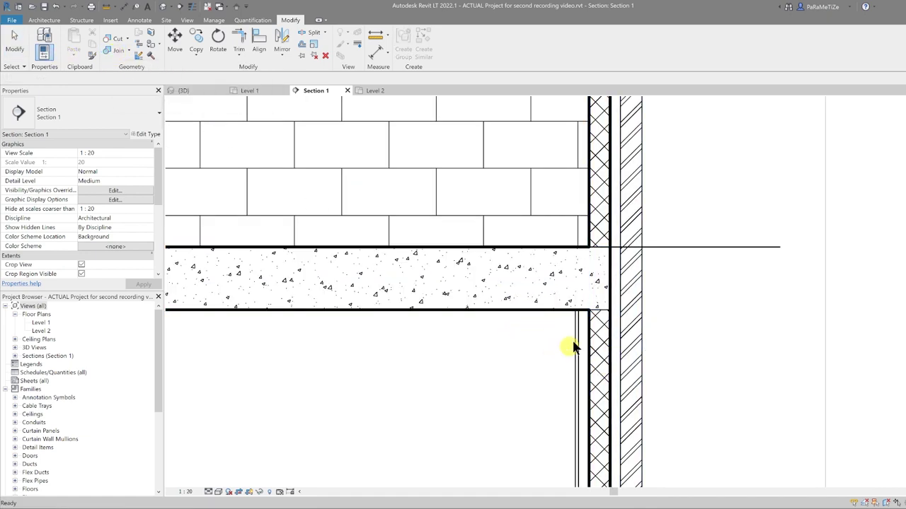
key(Escape)
Step: Examine the junctions of the upper slab with the walls and the ground slab's edge beneath the outer wall
scroll(571, 250, up, 2)
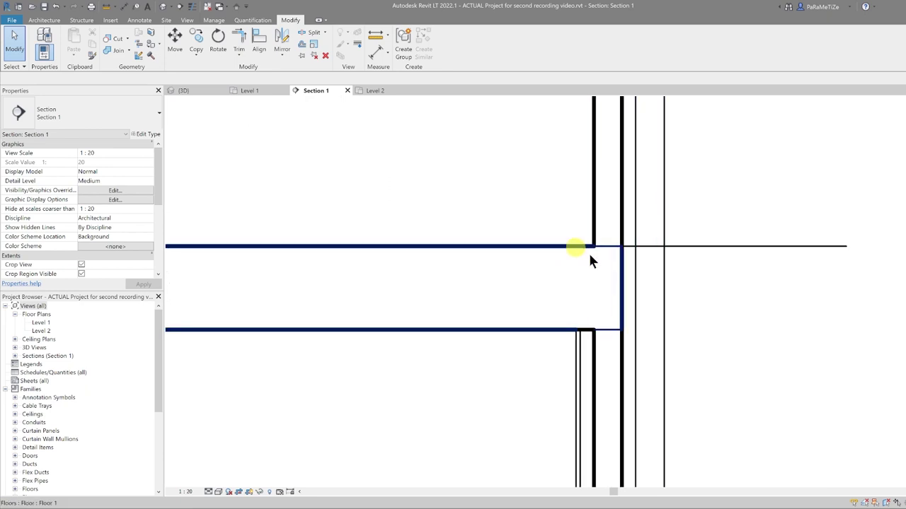
scroll(598, 286, down, 4)
scroll(598, 286, down, 1)
scroll(601, 272, down, 3)
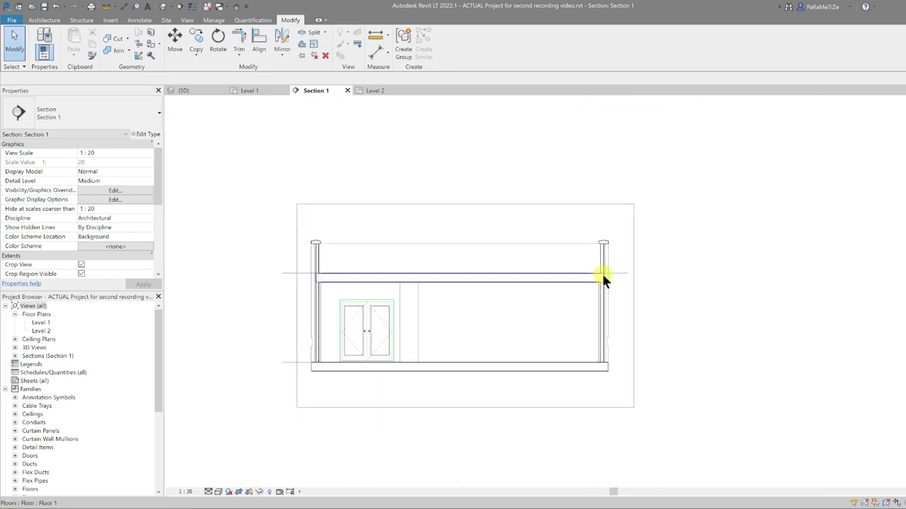
scroll(647, 287, up, 4)
scroll(625, 286, down, 2)
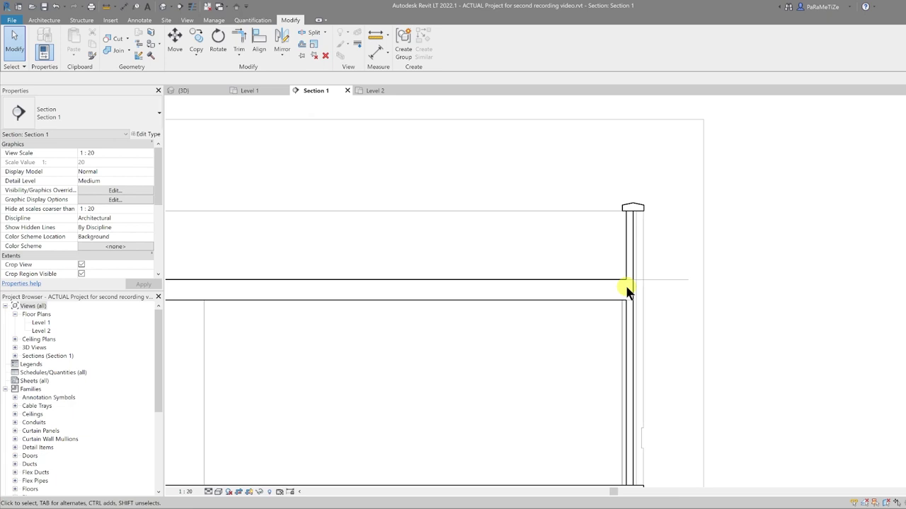
scroll(630, 303, down, 3)
scroll(645, 297, down, 1)
scroll(341, 342, up, 1)
scroll(341, 342, up, 4)
scroll(297, 361, down, 2)
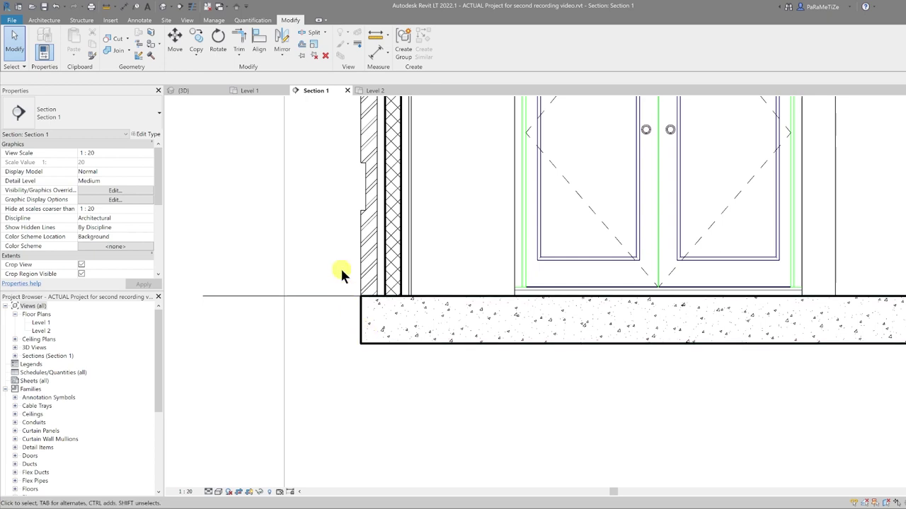
Step: In the Level 1 plan, edit the floor's boundary and align its west edge with the outer face of the wall's blockwork layer
click(251, 91)
click(309, 396)
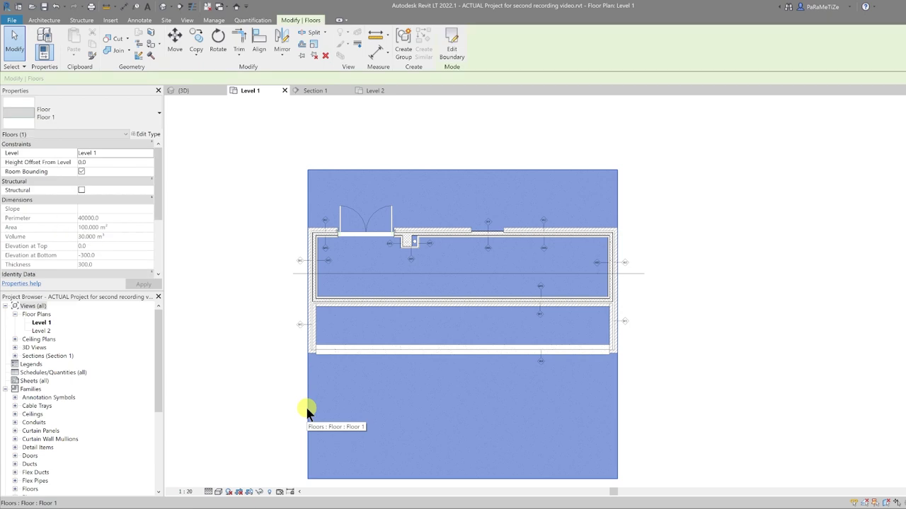
click(354, 179)
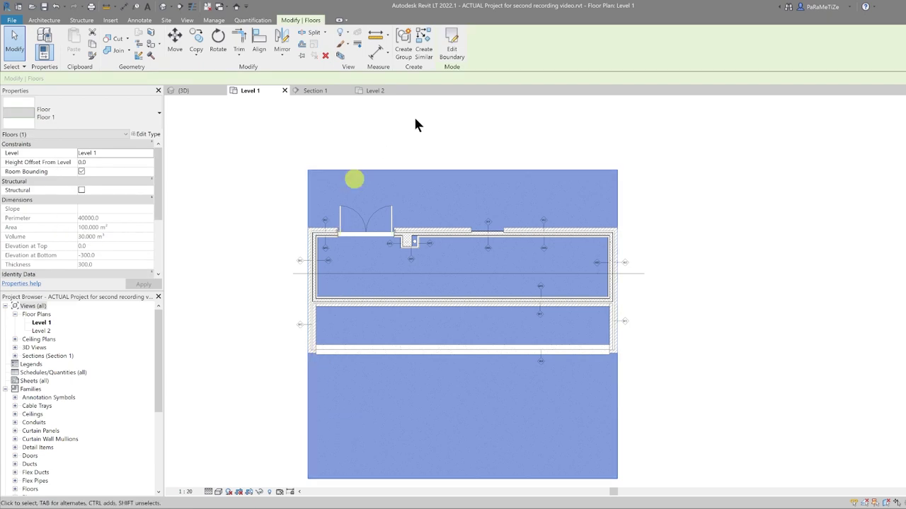
click(455, 58)
scroll(305, 256, up, 5)
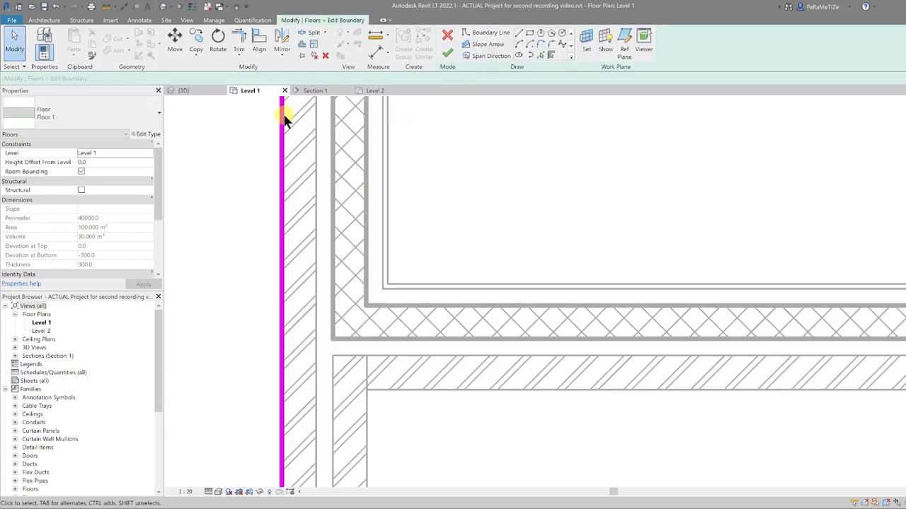
click(258, 41)
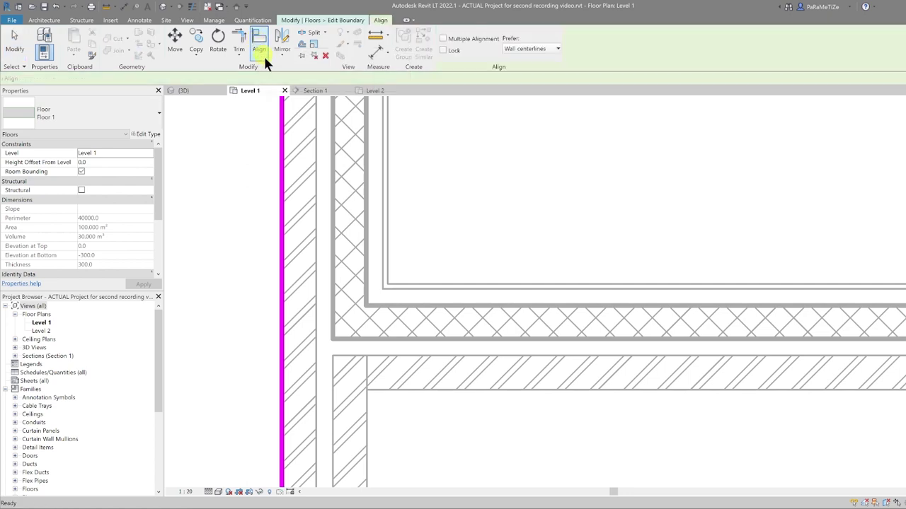
click(335, 162)
click(282, 184)
Step: Align the floor boundary's east and north edges with the outer face of the blockwork and finish the boundary edit
scroll(283, 212, down, 5)
scroll(514, 225, up, 8)
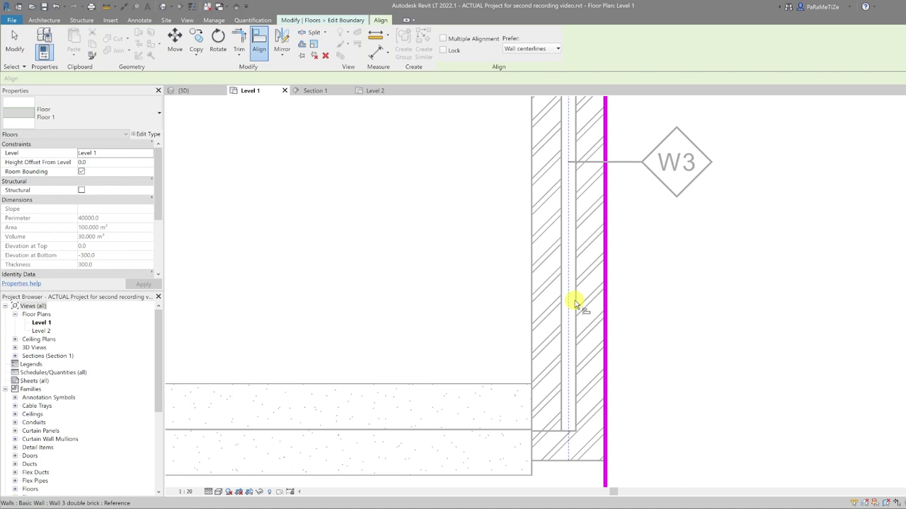
scroll(560, 127, down, 10)
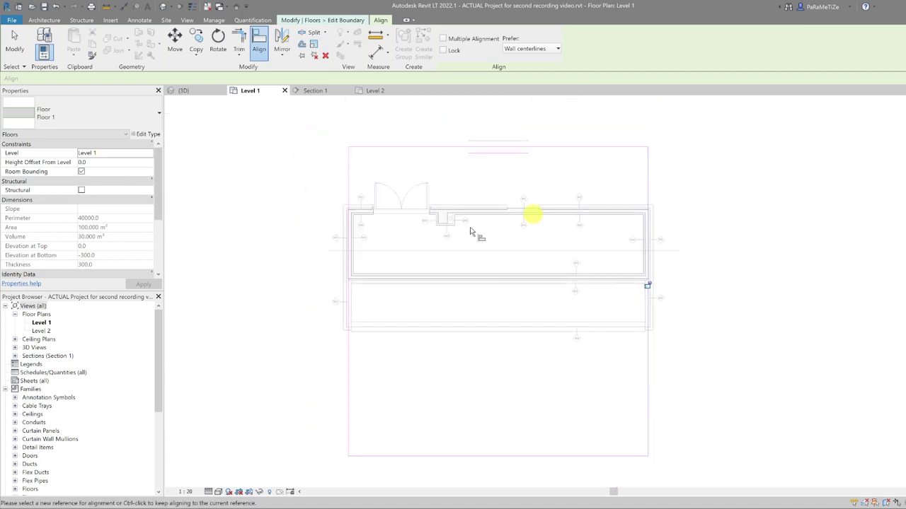
key(Escape)
scroll(479, 217, up, 5)
scroll(475, 163, down, 4)
scroll(476, 166, up, 2)
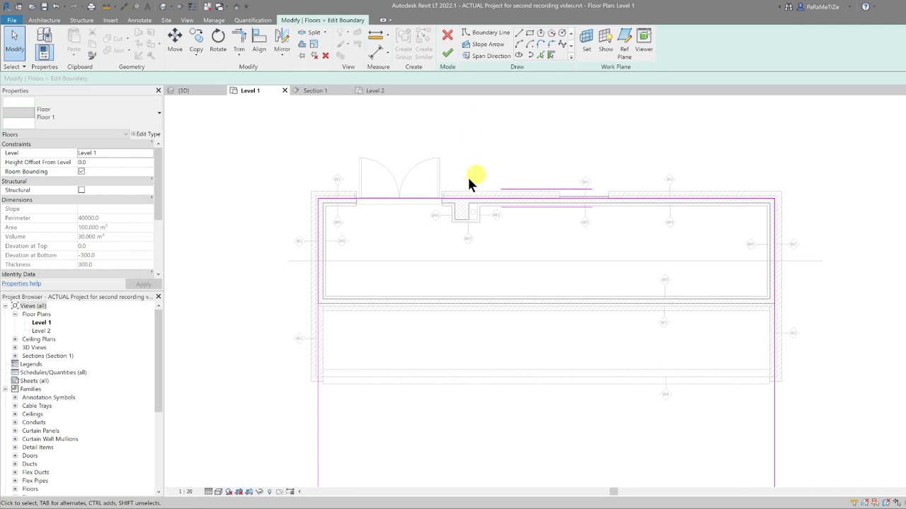
scroll(468, 177, down, 1)
click(448, 55)
click(302, 175)
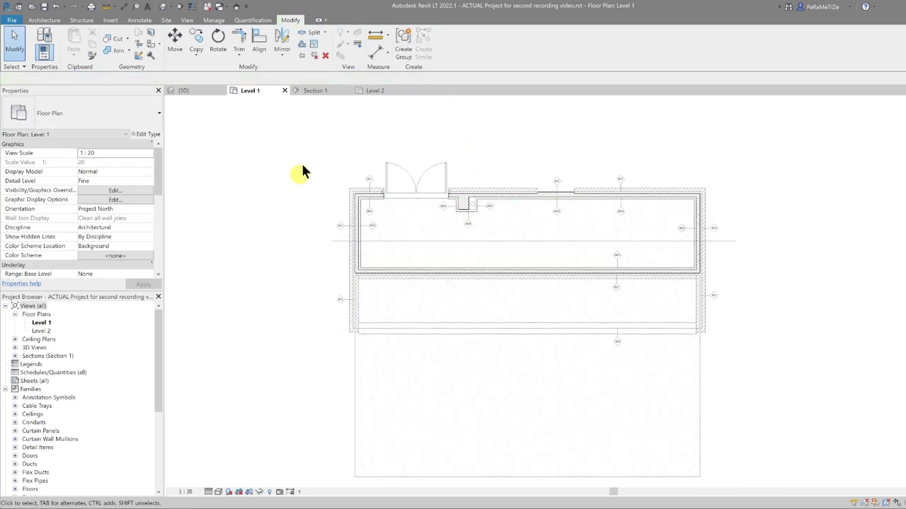
Step: In Section 1, edit the Wall 2 no lining assembly to unlock the base of its brick layer, making it extendable
click(315, 91)
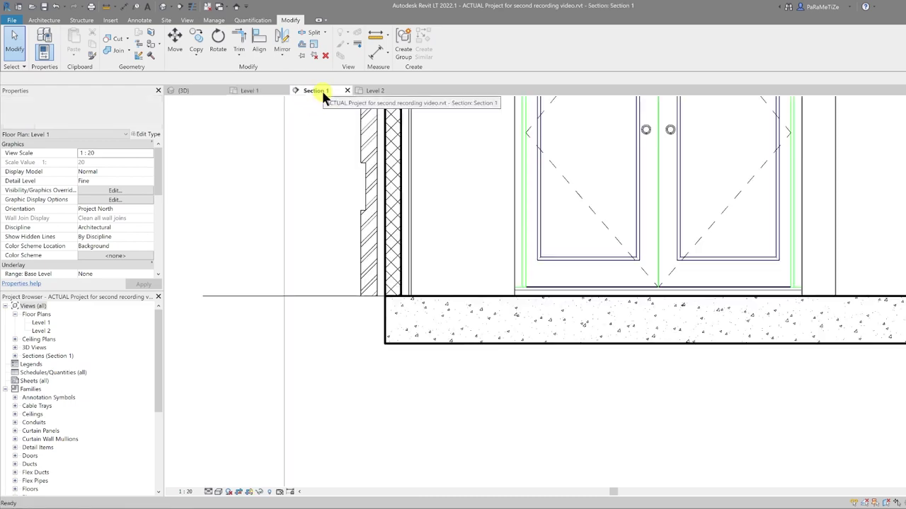
scroll(377, 270, up, 2)
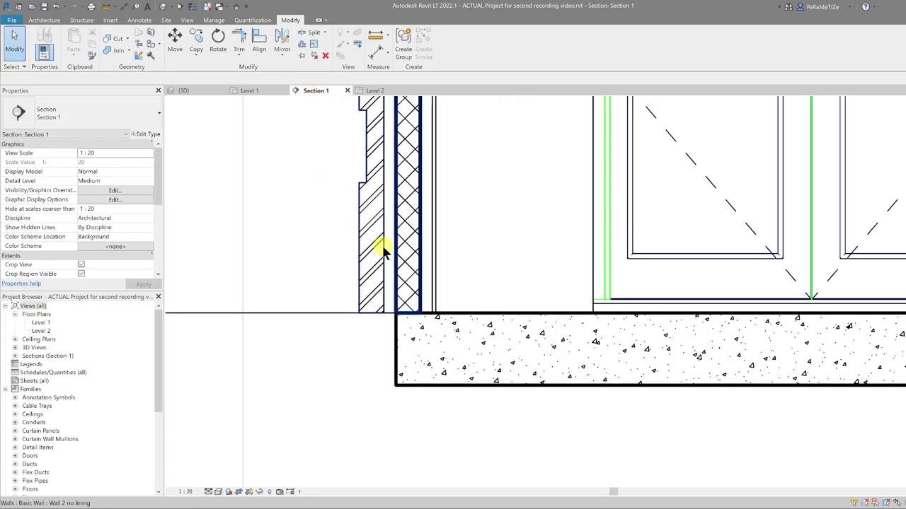
click(382, 252)
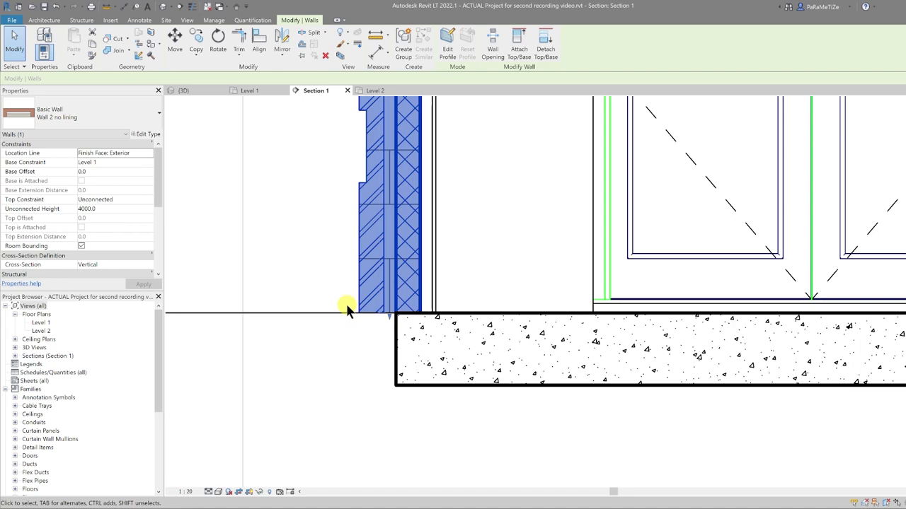
click(145, 133)
click(610, 212)
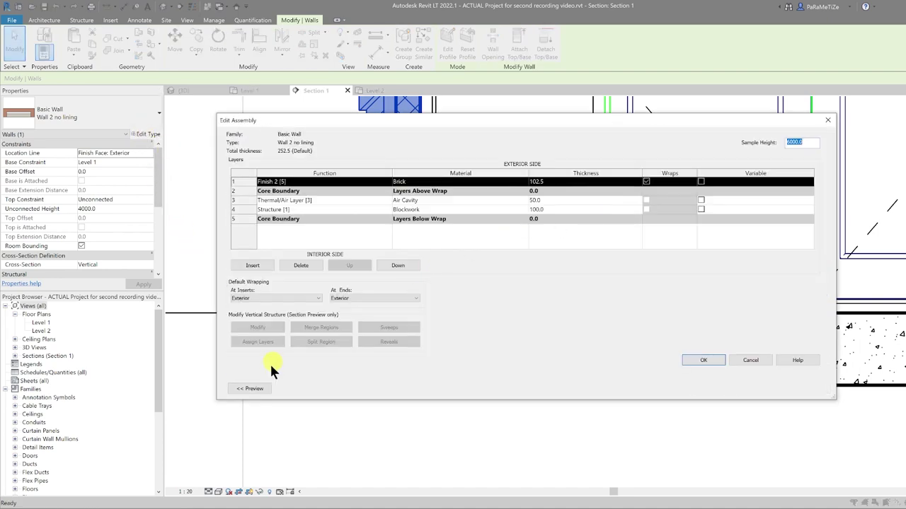
click(256, 388)
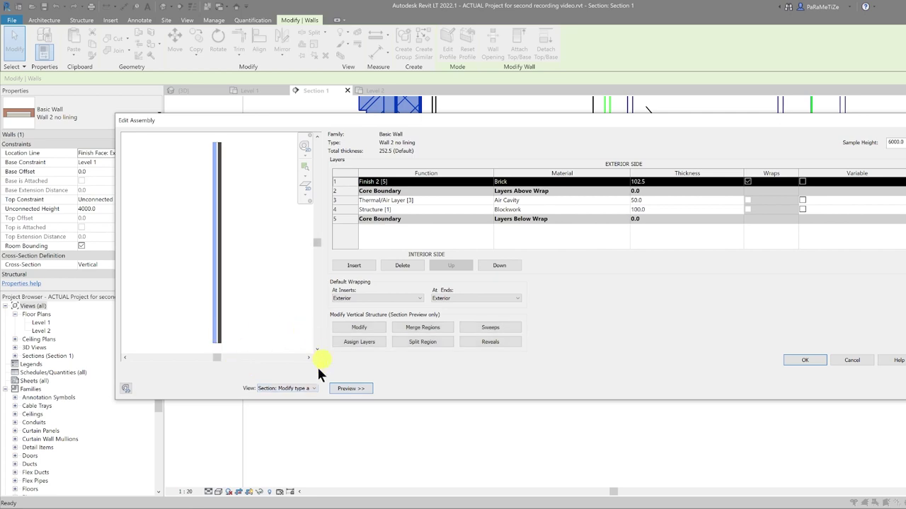
click(377, 327)
scroll(212, 336, up, 5)
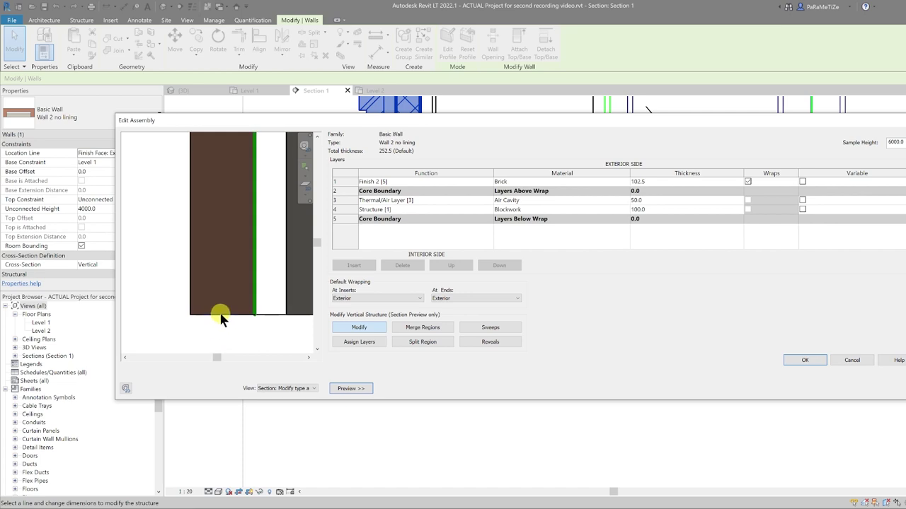
scroll(220, 312, down, 4)
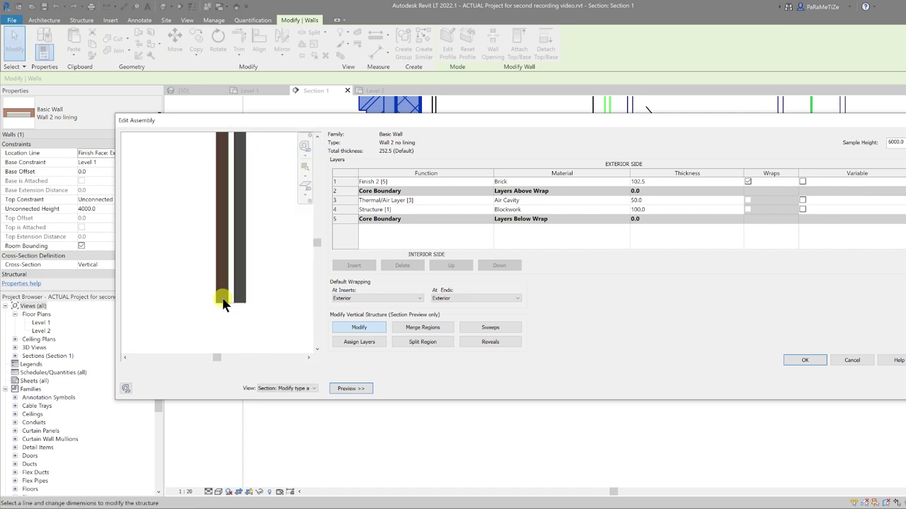
scroll(225, 300, down, 2)
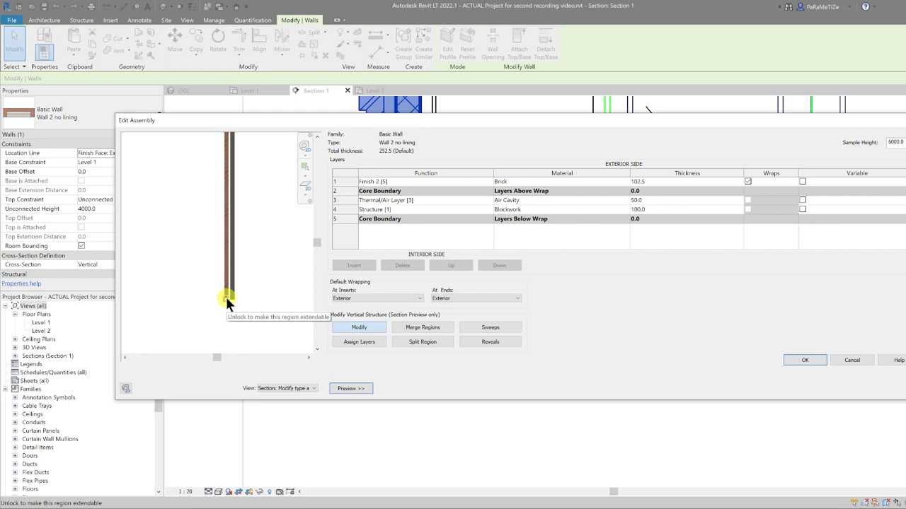
click(225, 299)
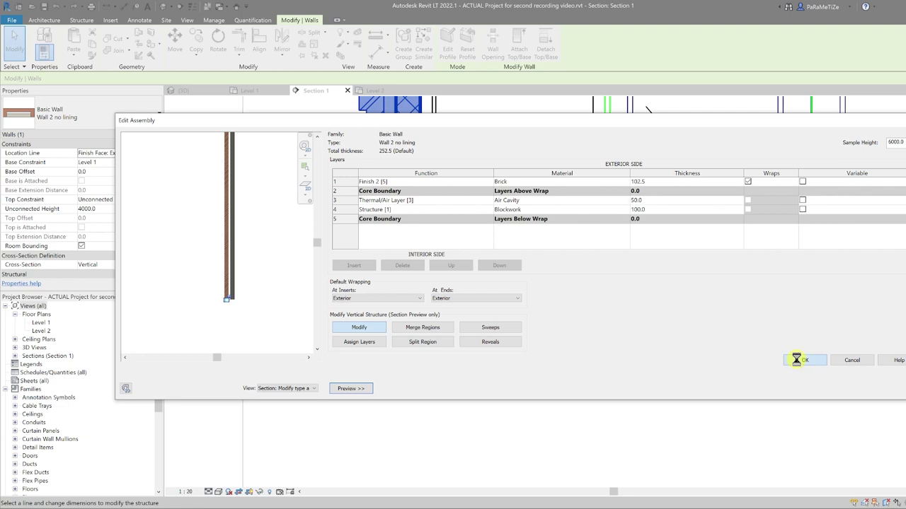
click(809, 389)
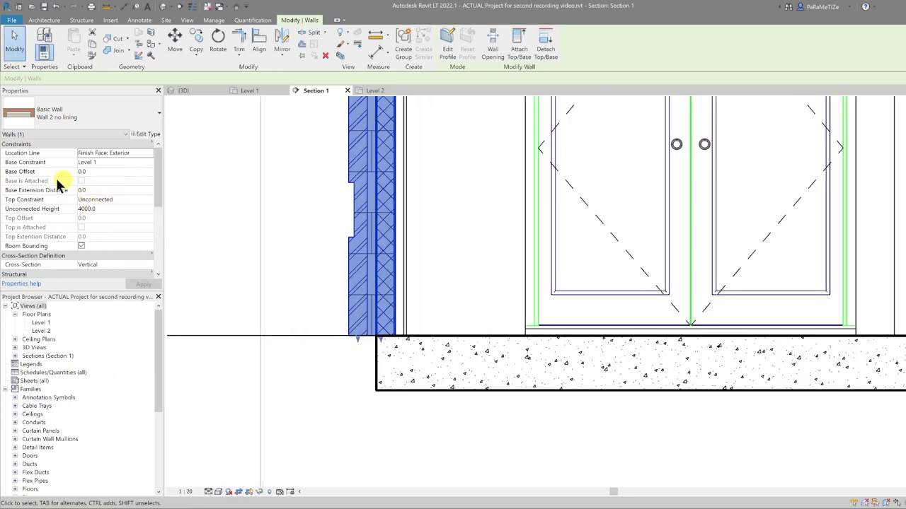
Step: Set the base extension distance of the outer wall beside the double door to -300
click(98, 190)
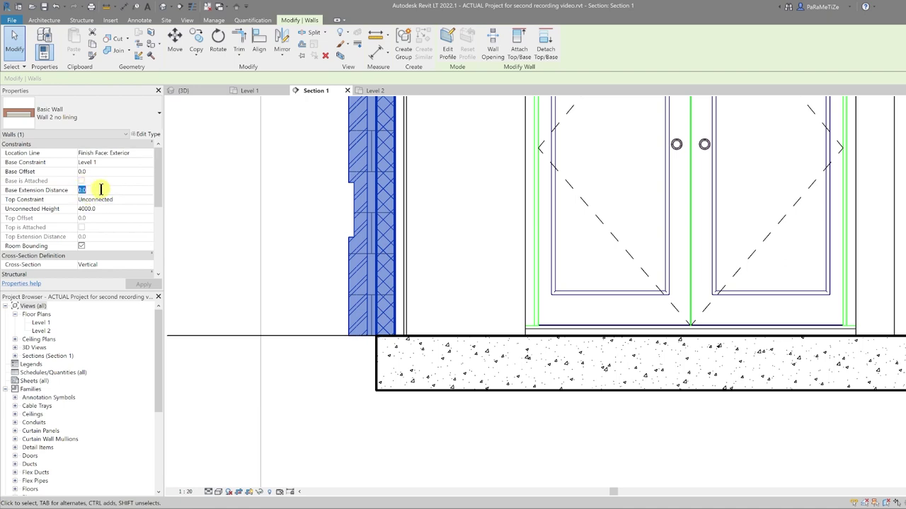
text(-300)
key(Return)
scroll(342, 377, down, 2)
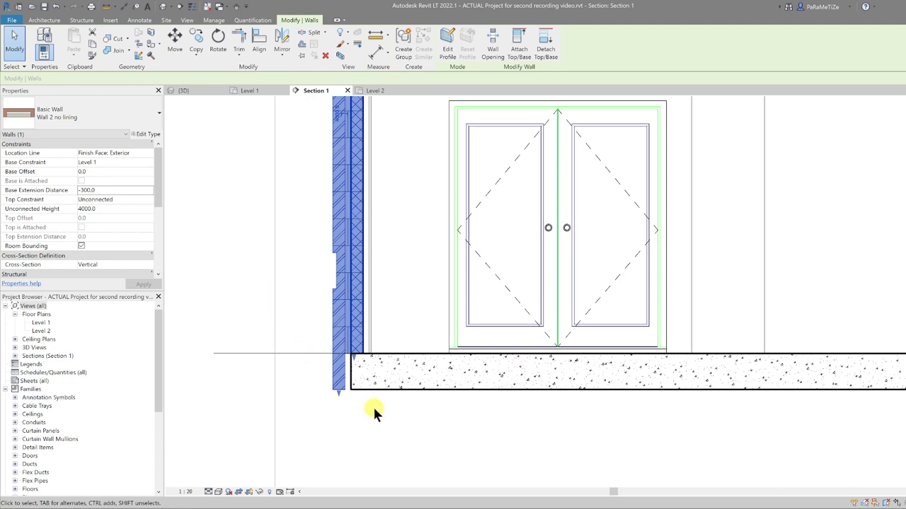
scroll(372, 407, up, 3)
scroll(337, 385, down, 2)
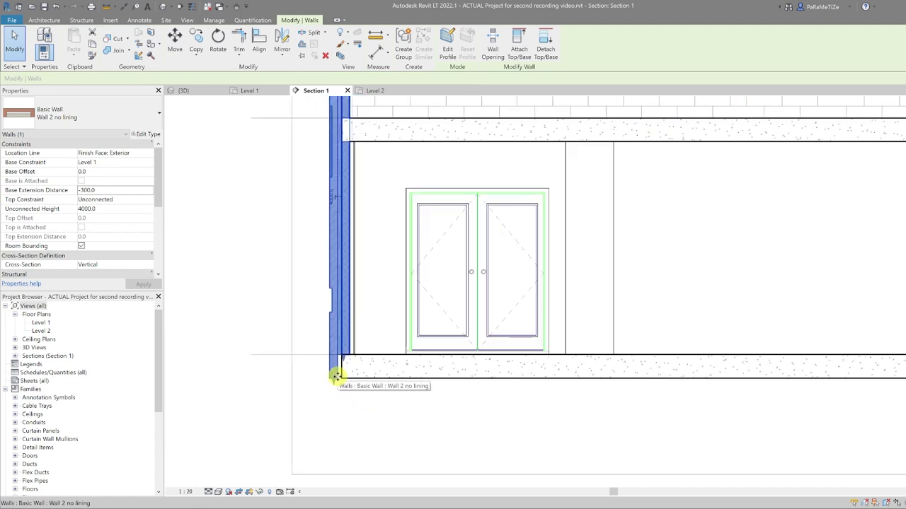
key(Escape)
Step: Set the base extension distance of the outer wall at the opposite end of the section to -300
scroll(338, 382, down, 1)
scroll(340, 381, down, 1)
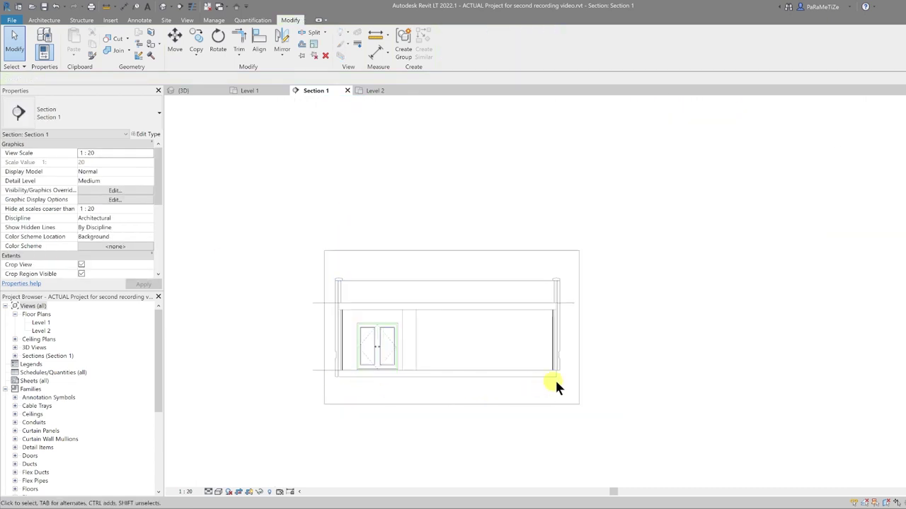
scroll(542, 378, up, 5)
click(543, 351)
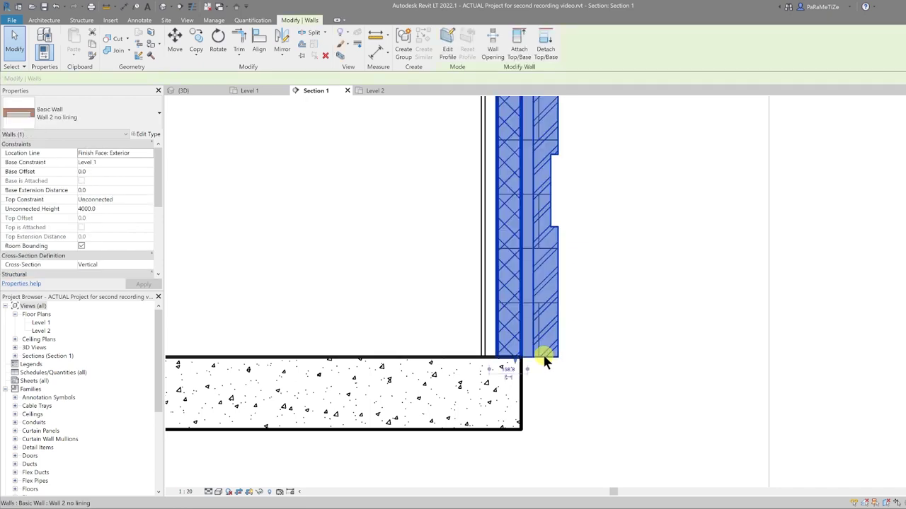
click(107, 189)
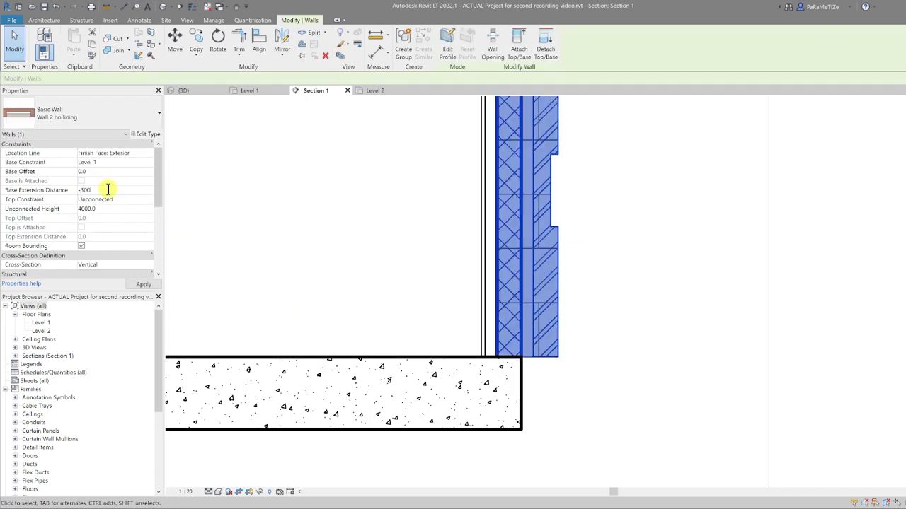
click(576, 356)
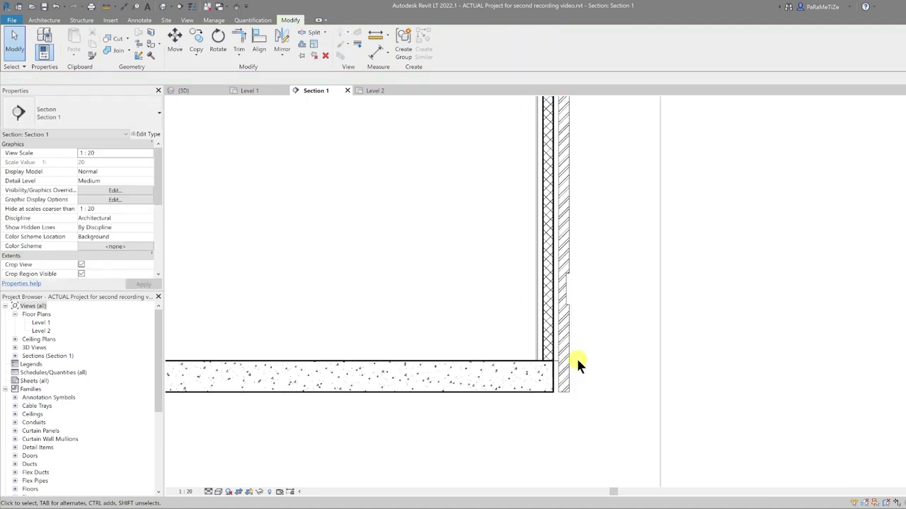
Step: Tag the outer wall (W2) and its inner lining (iW5) by category beside the double door in Section 1
scroll(576, 356, down, 5)
scroll(576, 356, down, 2)
scroll(471, 341, up, 6)
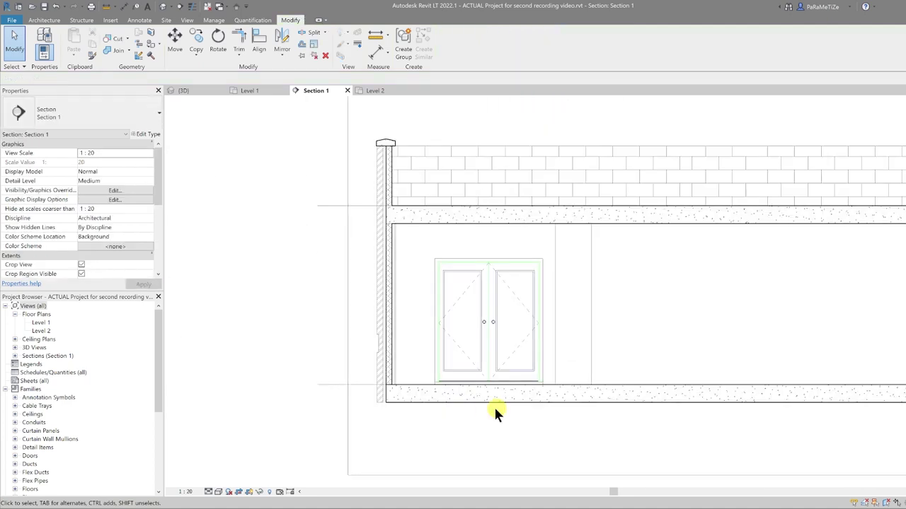
scroll(407, 334, up, 2)
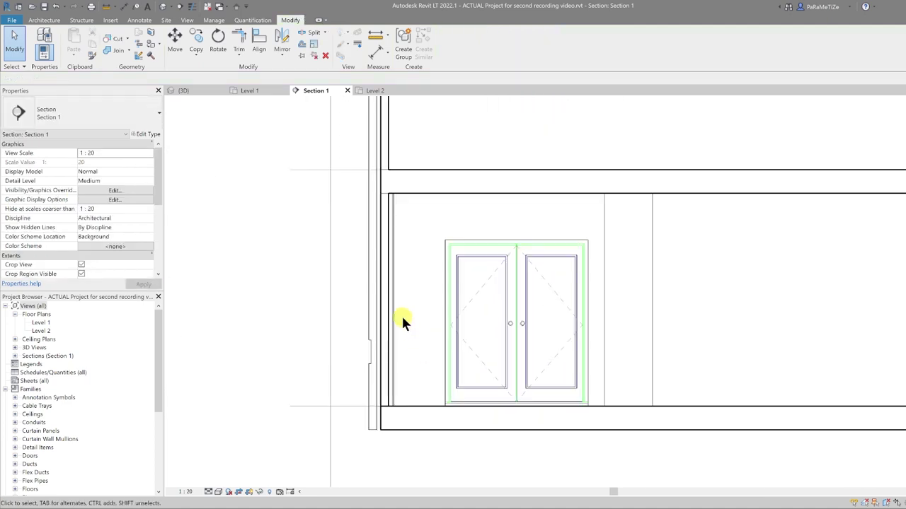
click(139, 20)
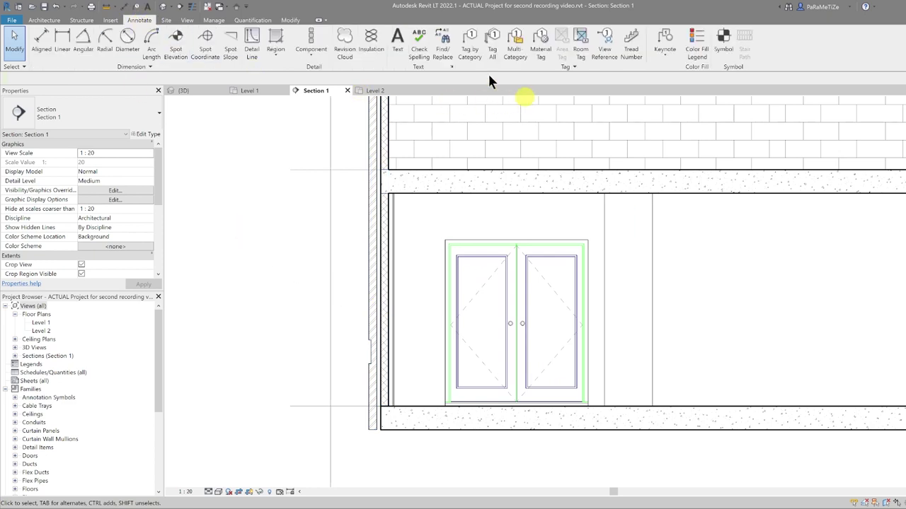
click(469, 51)
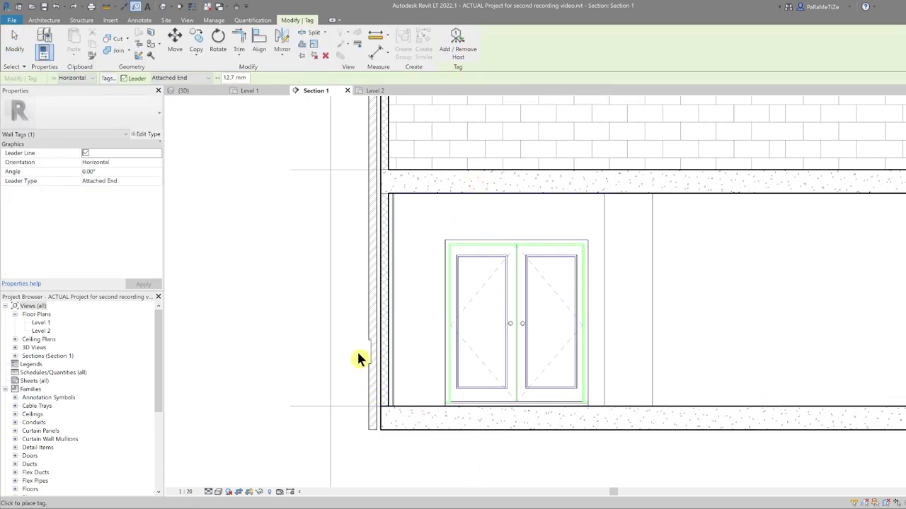
click(370, 247)
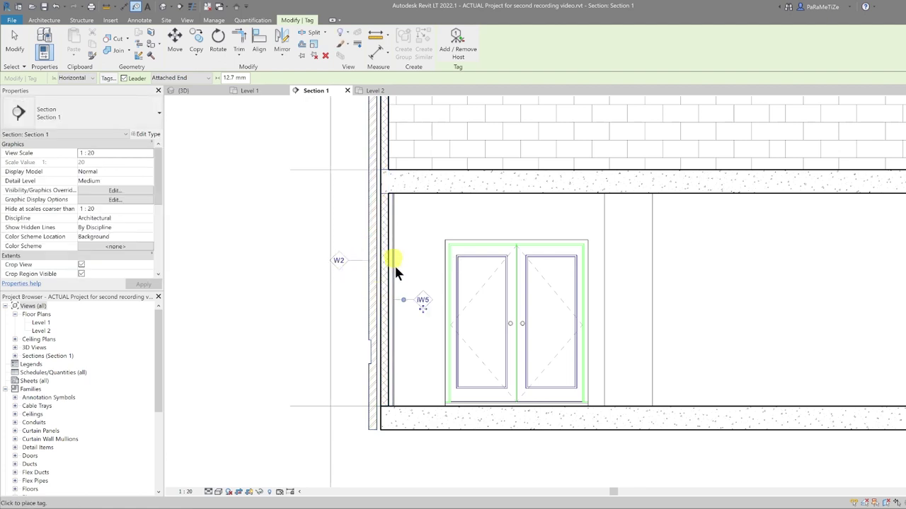
Step: Place W2 and iW5 tags on the outer wall and its lining at the opposite end of the section
scroll(391, 285, down, 5)
scroll(615, 276, up, 5)
scroll(613, 304, up, 3)
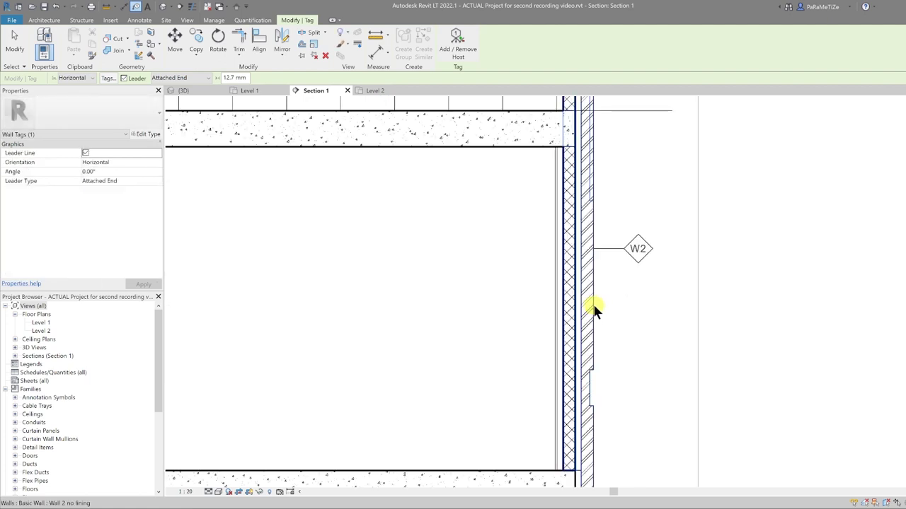
click(557, 285)
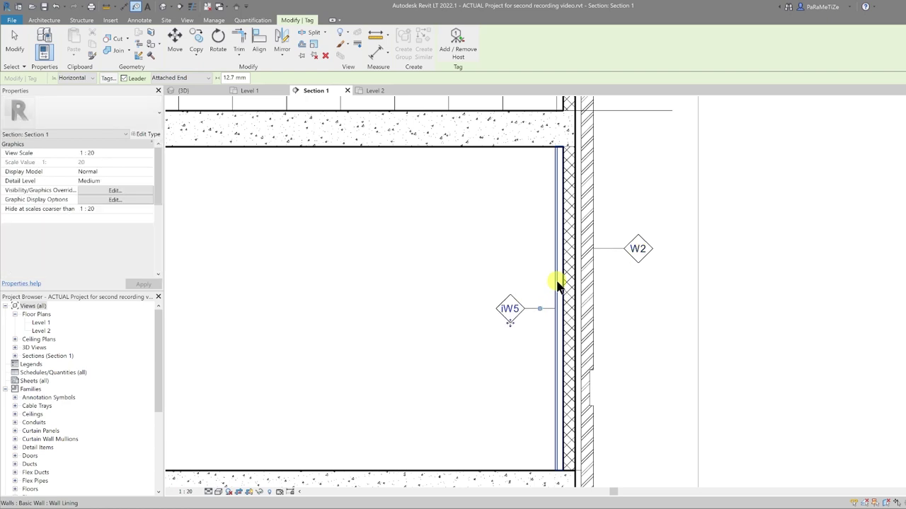
key(Escape)
scroll(566, 318, down, 4)
scroll(602, 333, up, 2)
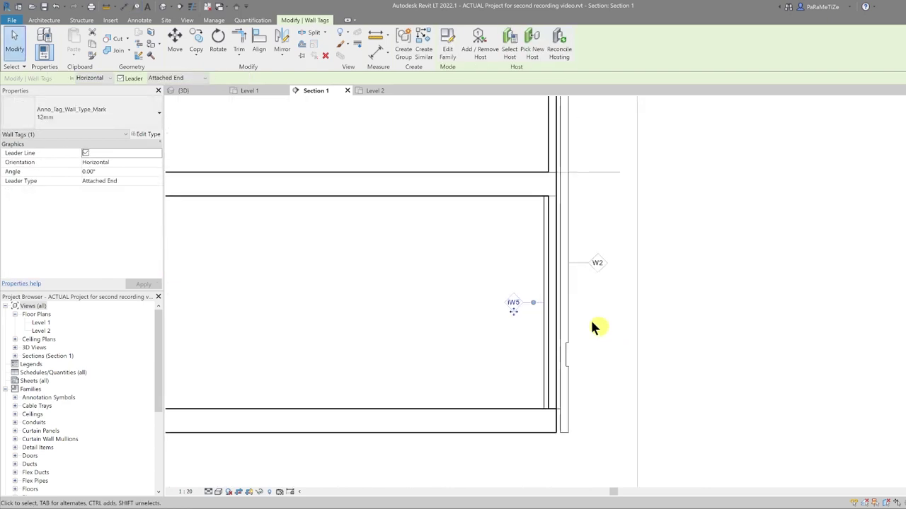
scroll(582, 313, down, 2)
scroll(566, 283, up, 1)
scroll(558, 254, up, 1)
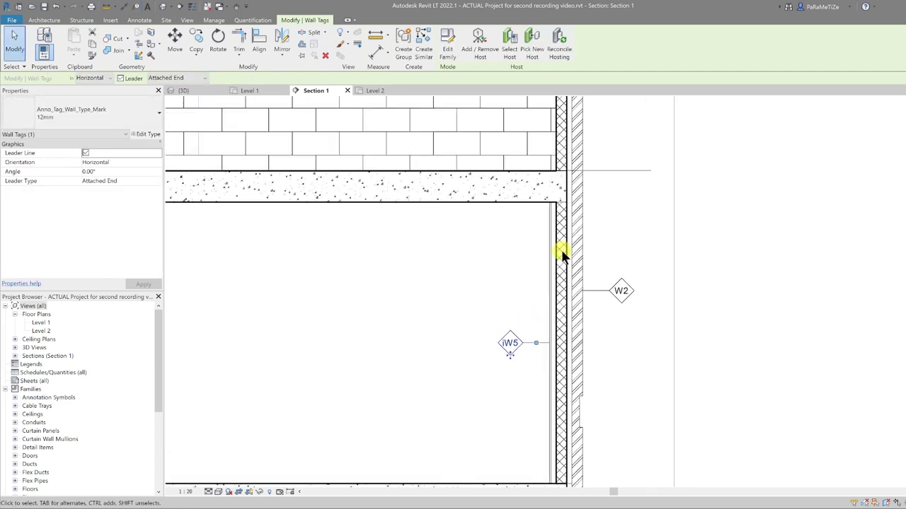
scroll(518, 343, down, 2)
scroll(532, 346, up, 1)
drag(524, 321, 514, 326)
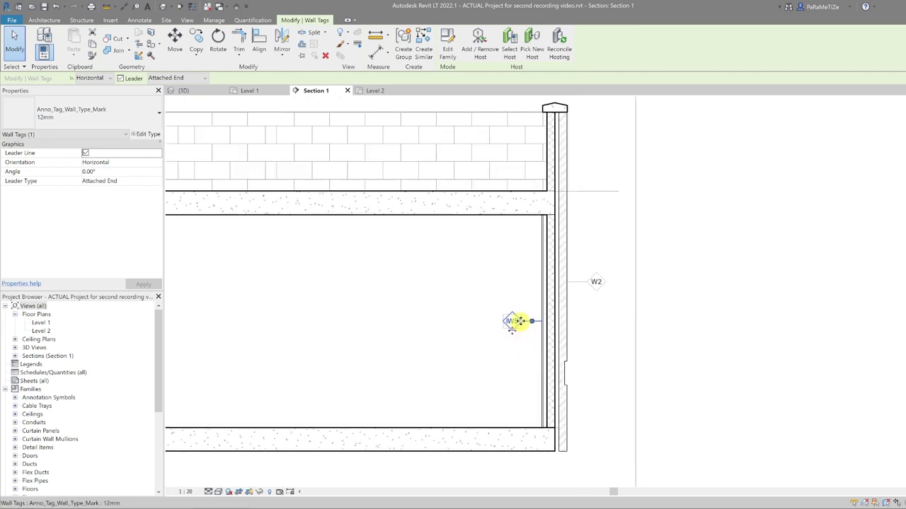
scroll(519, 322, up, 1)
scroll(521, 322, up, 1)
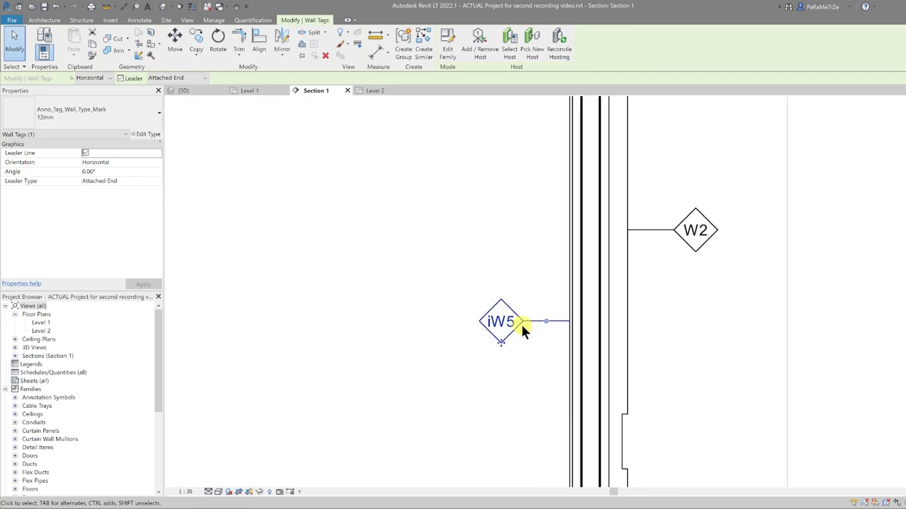
scroll(520, 322, down, 2)
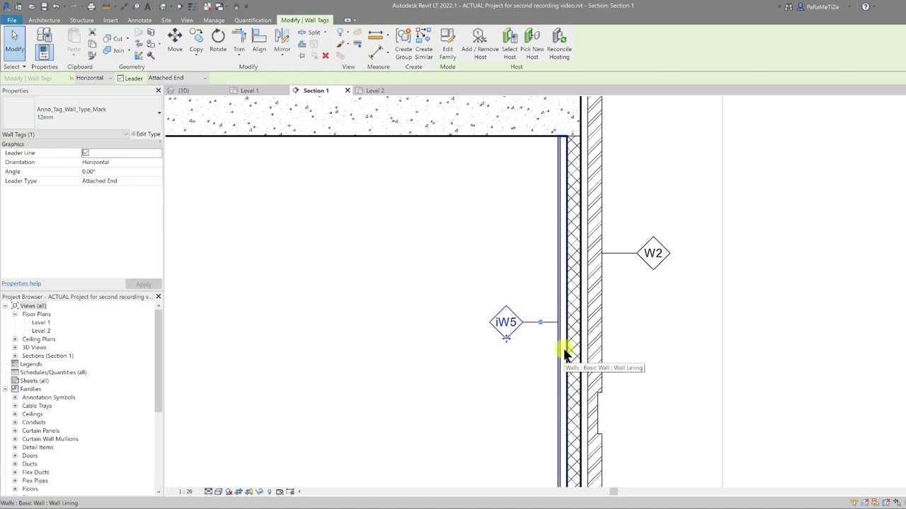
Step: Try to raise the iW5 tag level with the W2 tag at the end away from the double door, keeping its leader's Attached End
key(Up)
key(Up)
key(Up)
key(Up)
key(Up)
key(Up)
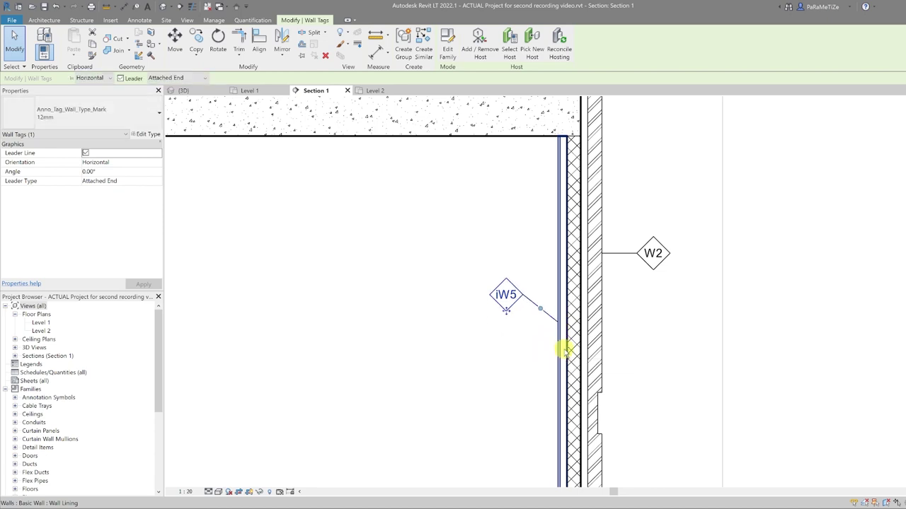
key(Up)
key(Up)
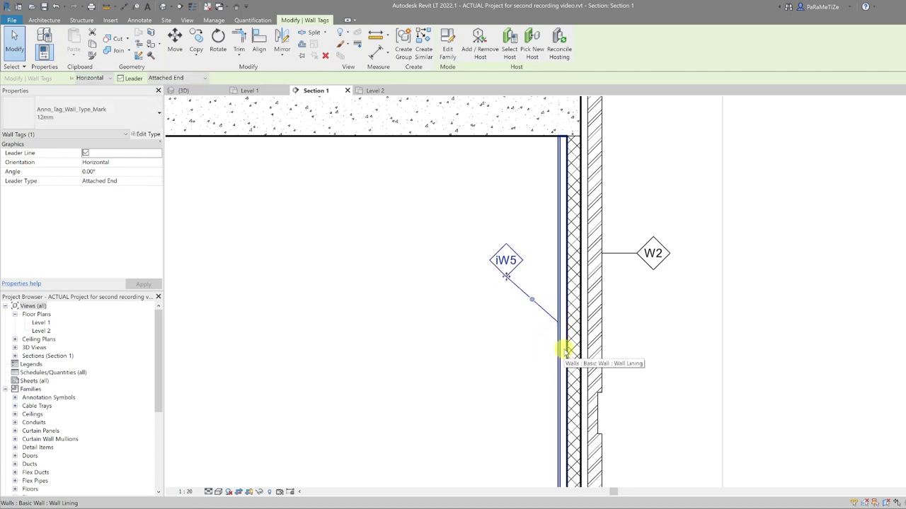
key(Down)
key(Down)
key(Down)
key(Down)
key(Down)
key(Down)
key(Down)
key(Down)
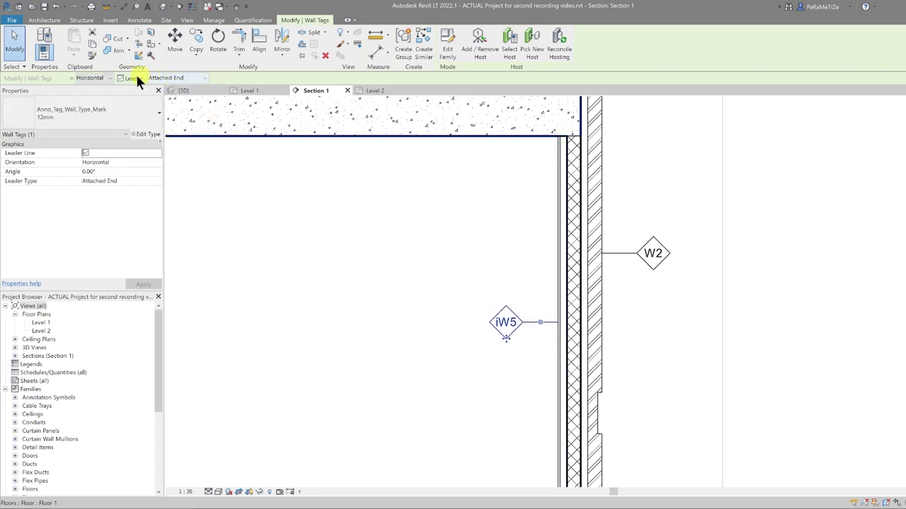
Step: Set this iW5 tag's leader to Free End and nudge the tag up level with the adjacent W2 tag, keeping the leader horizontal
click(181, 78)
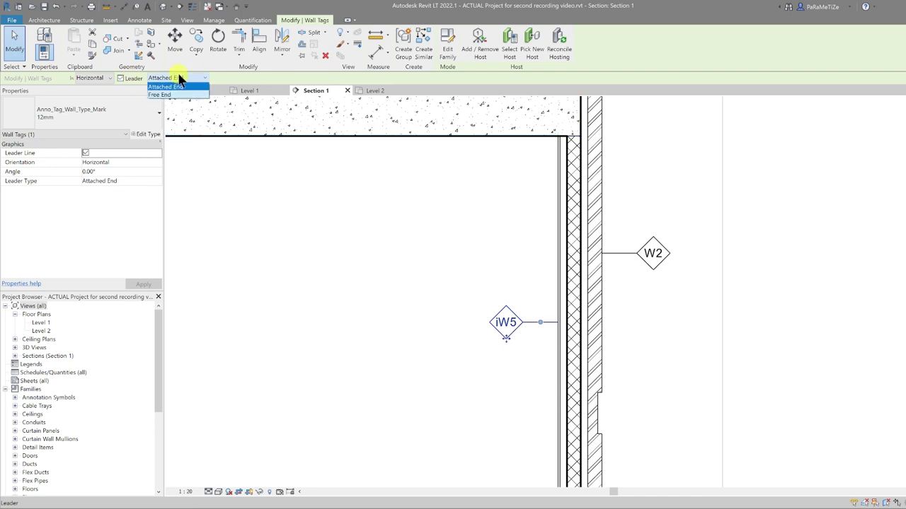
click(171, 95)
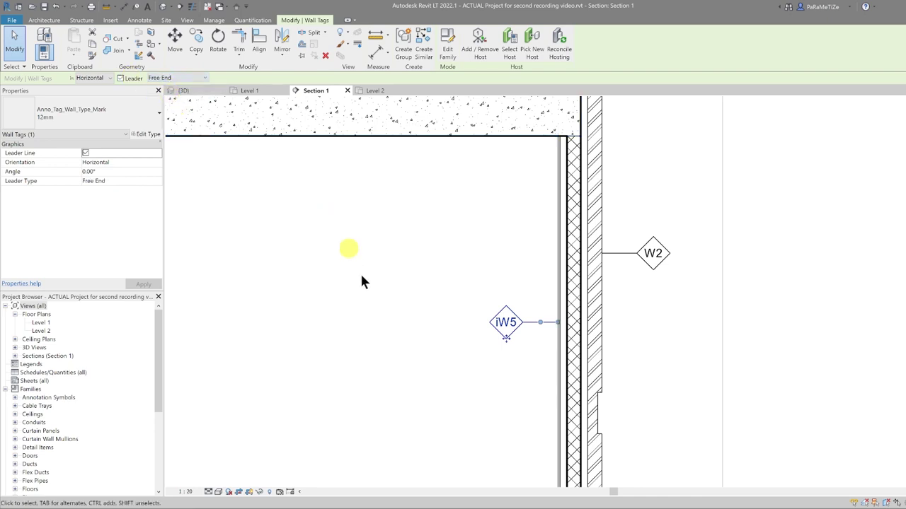
key(Up)
key(Up)
key(Up)
key(Up)
key(Up)
key(Up)
key(Up)
key(Up)
key(Up)
key(Up)
key(Up)
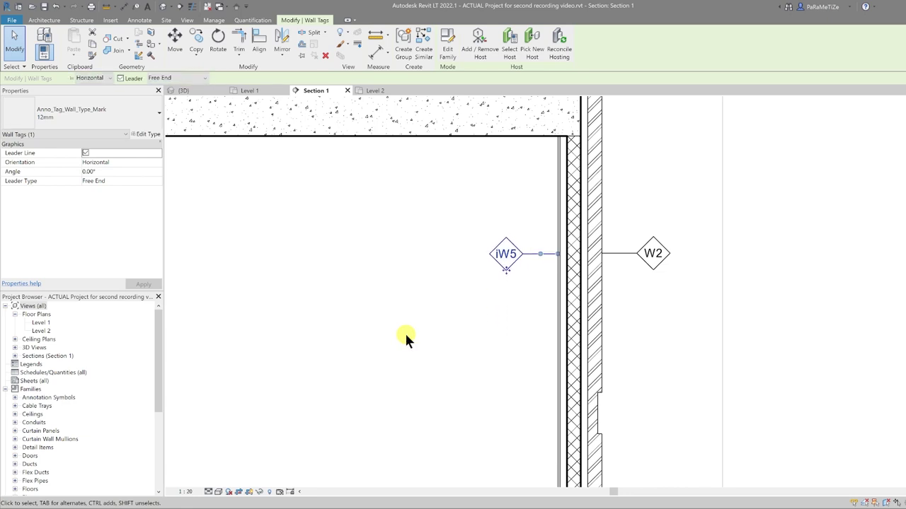
key(Down)
click(405, 334)
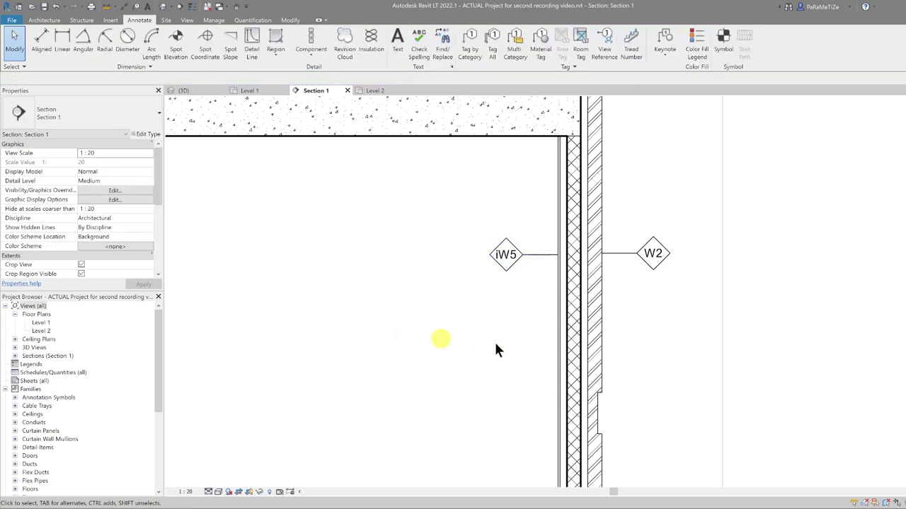
Step: Set the leader type of the iW5 tag beside the double door to Free End
scroll(537, 344, down, 2)
scroll(495, 311, up, 5)
click(467, 287)
drag(471, 288, 474, 293)
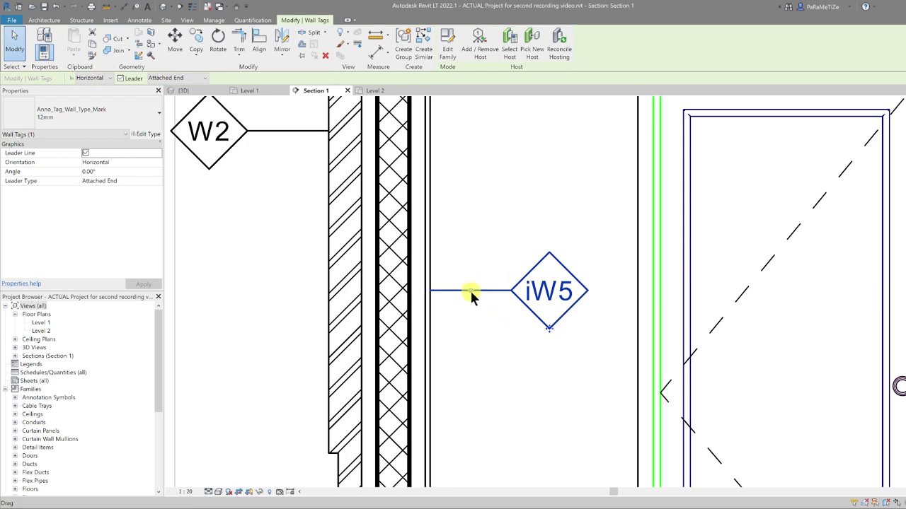
click(177, 78)
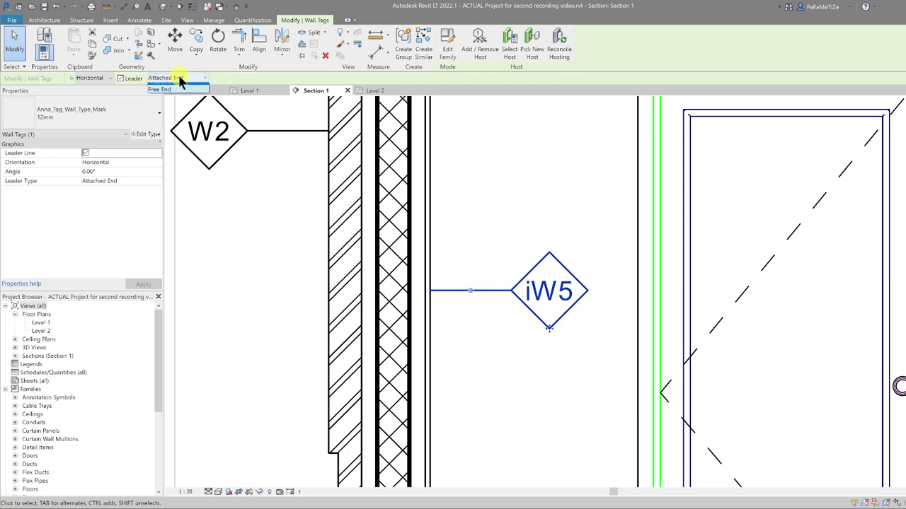
click(178, 95)
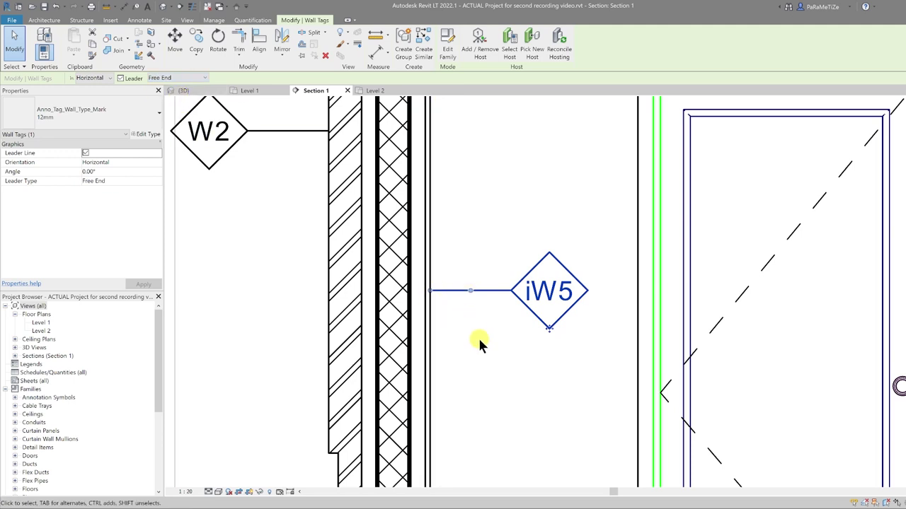
Step: Nudge the iW5 tag beside the double door up level with its neighbouring W2 tag, keeping the leader horizontal
scroll(479, 344, down, 3)
scroll(480, 344, down, 1)
key(Up)
key(Up)
key(Up)
key(Up)
key(Up)
key(Up)
key(Up)
key(Up)
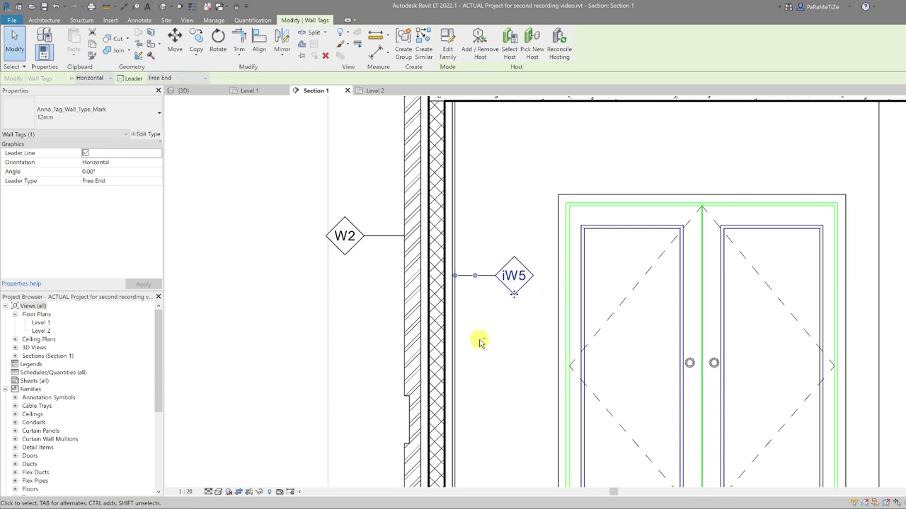
key(Up)
key(Up)
key(Up)
key(Up)
key(Up)
key(Up)
key(Up)
key(Up)
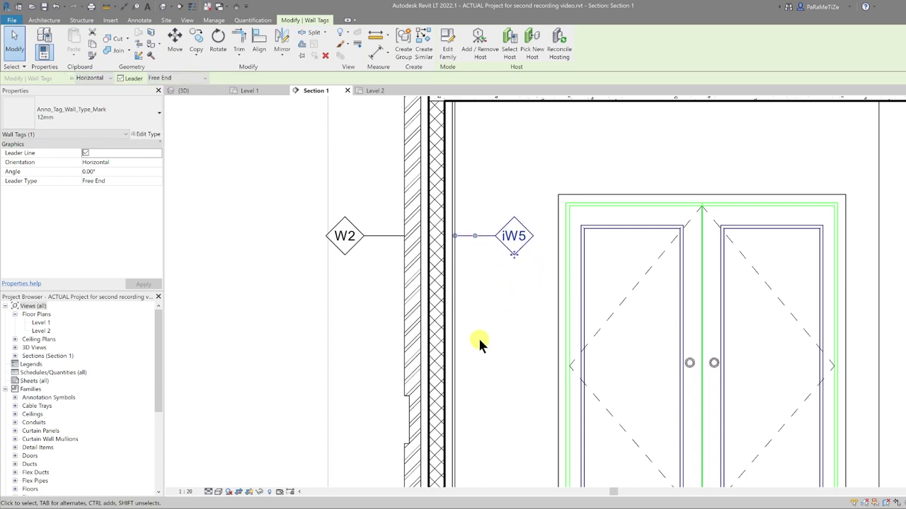
scroll(477, 336, down, 4)
click(381, 340)
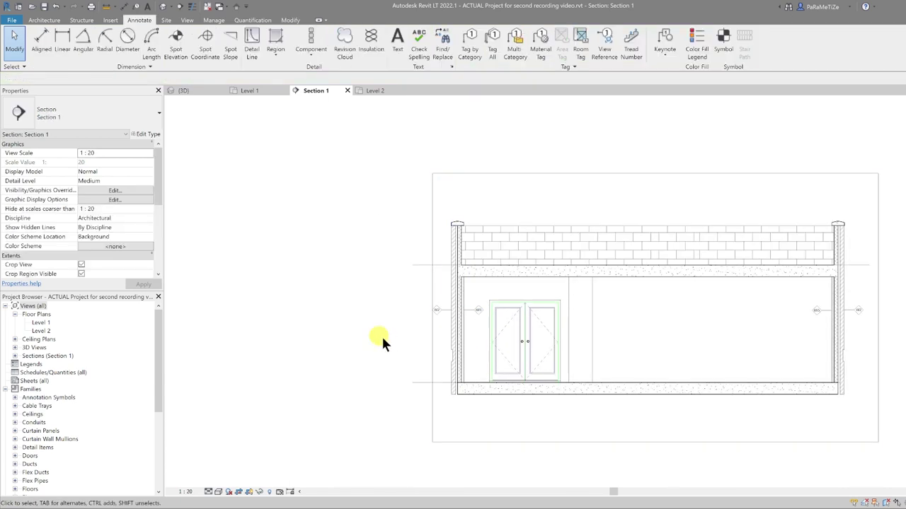